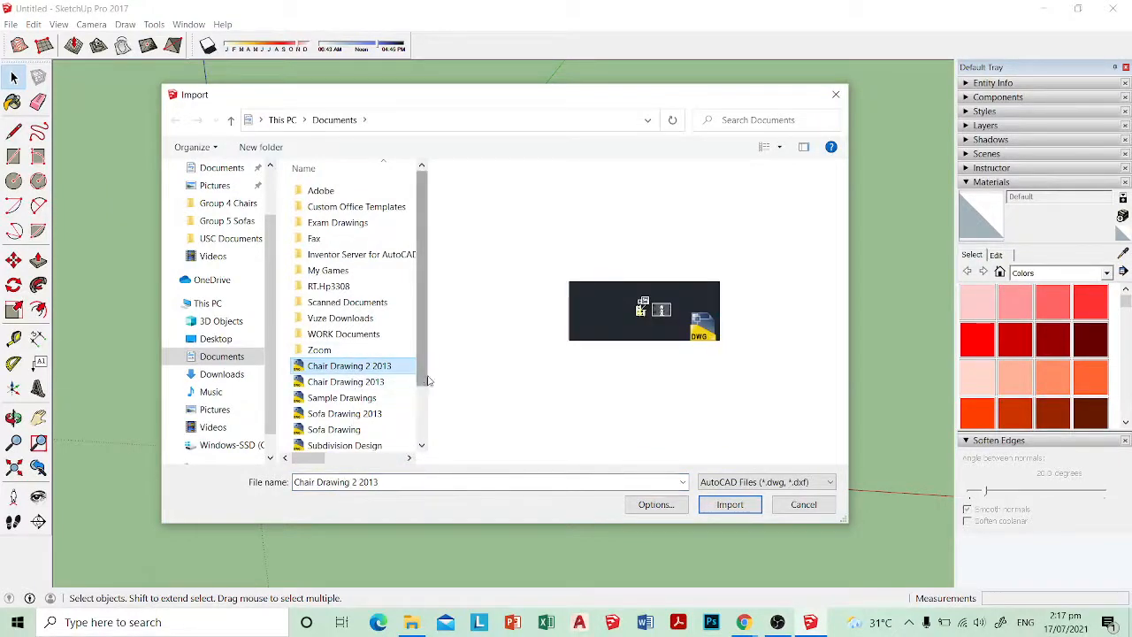
Step: Import the AutoCAD drawing Sofa Drawing 2013 into the model, dismiss the import results and deselect the drawing
drag(424, 374, 588, 390)
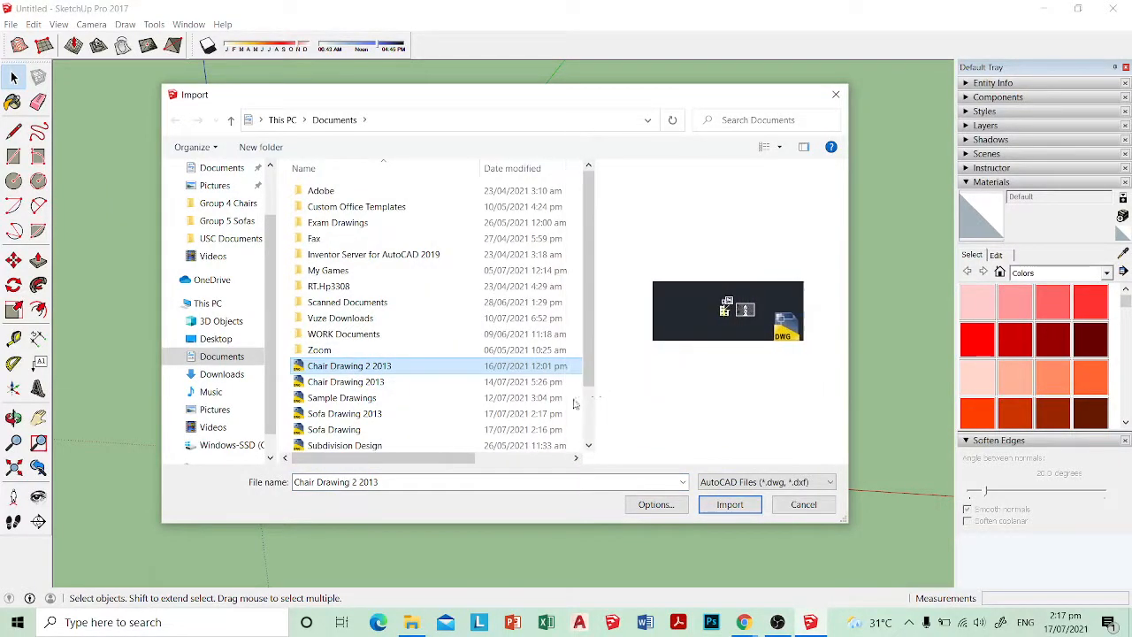
click(345, 413)
click(730, 508)
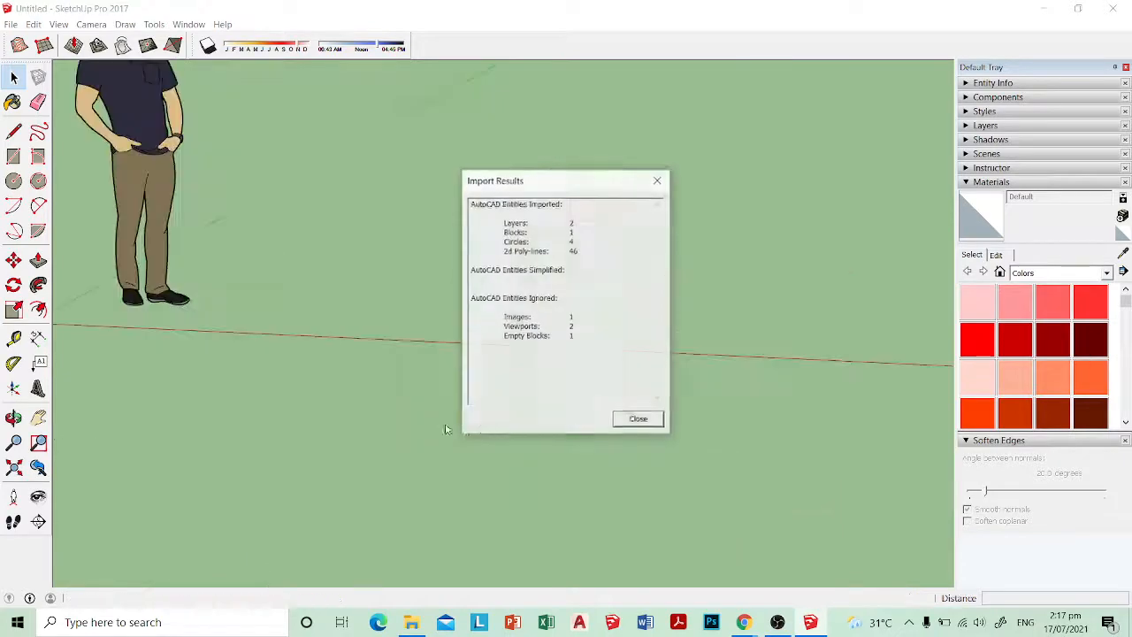
click(637, 422)
scroll(508, 343, down, 3)
middle_drag(508, 343, 493, 437)
scroll(391, 200, up, 4)
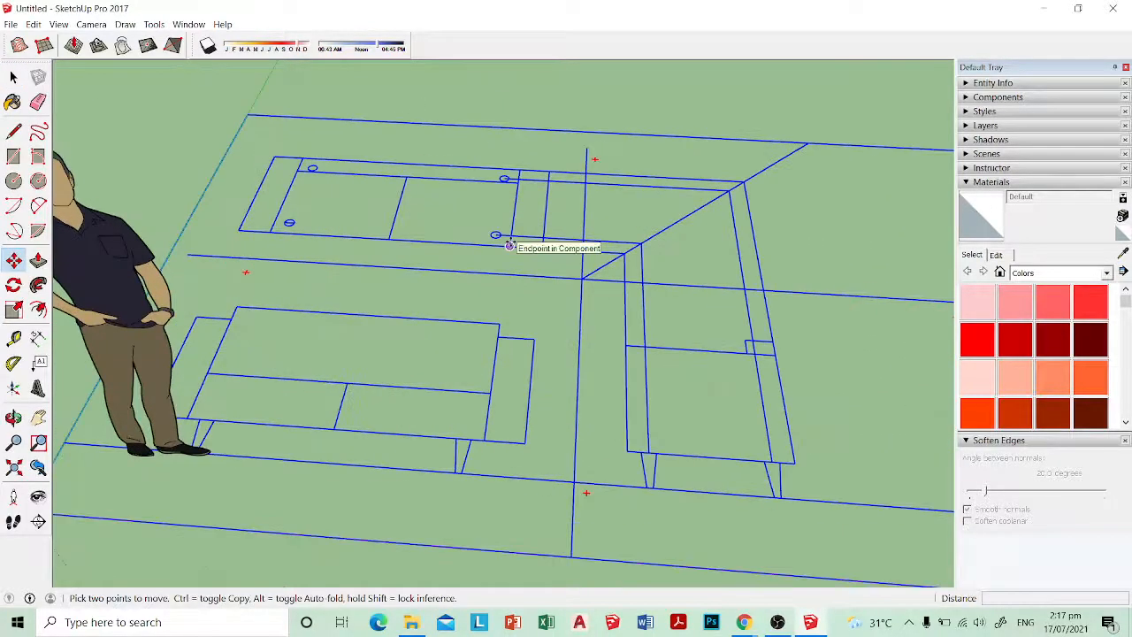
scroll(387, 266, down, 2)
scroll(407, 298, down, 2)
click(407, 298)
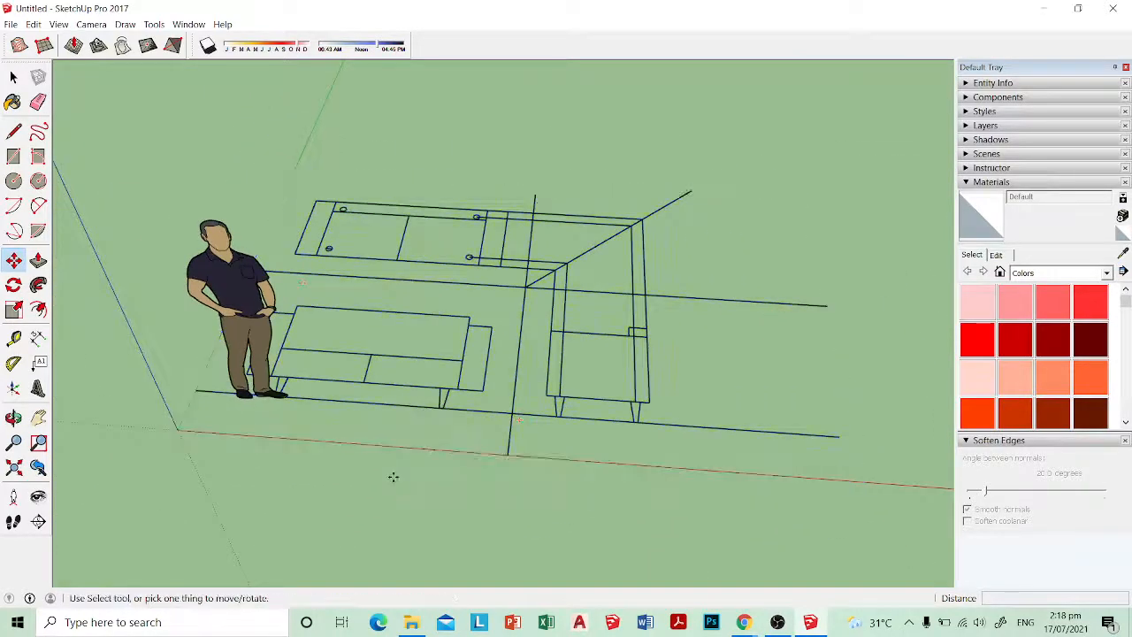
key(space)
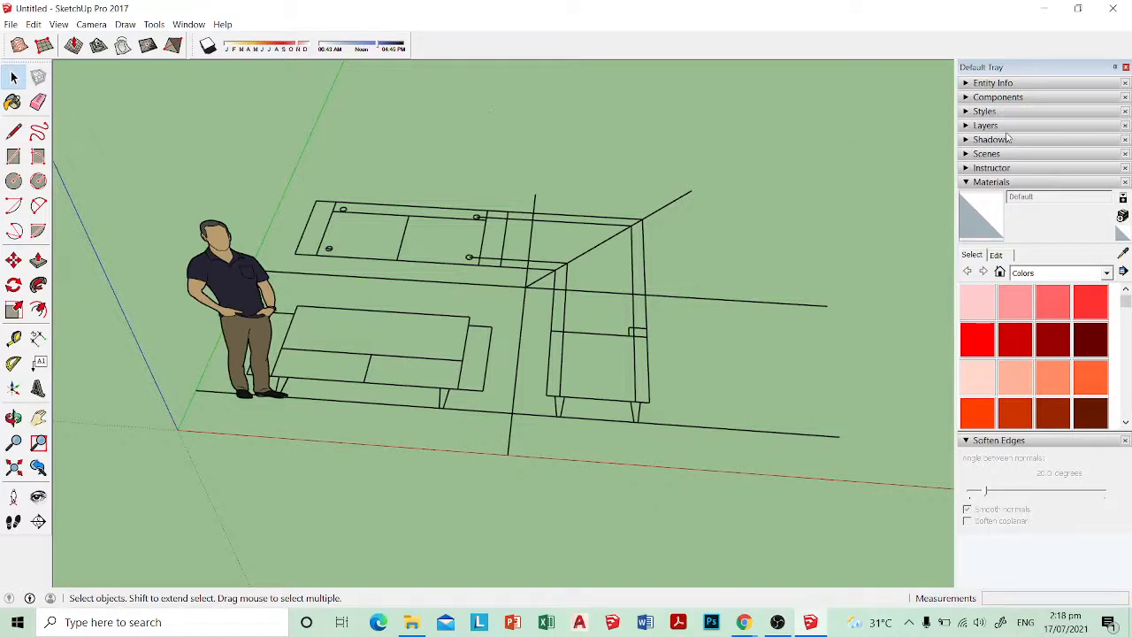
Step: Hide the default tray and set the model's length units to cm
click(1126, 68)
click(59, 24)
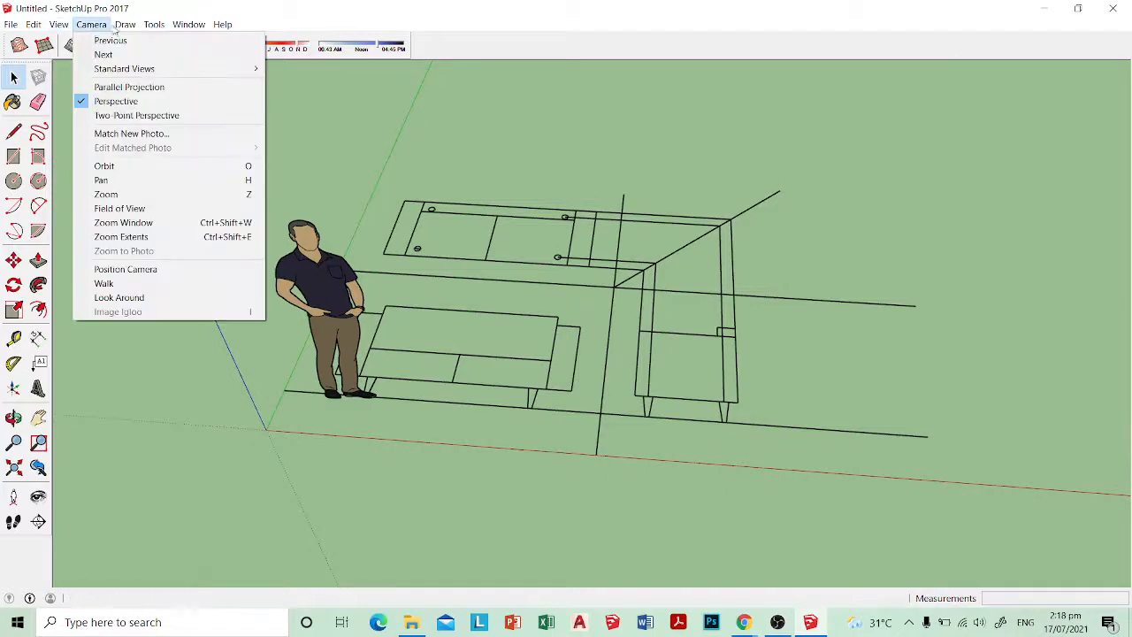
click(212, 92)
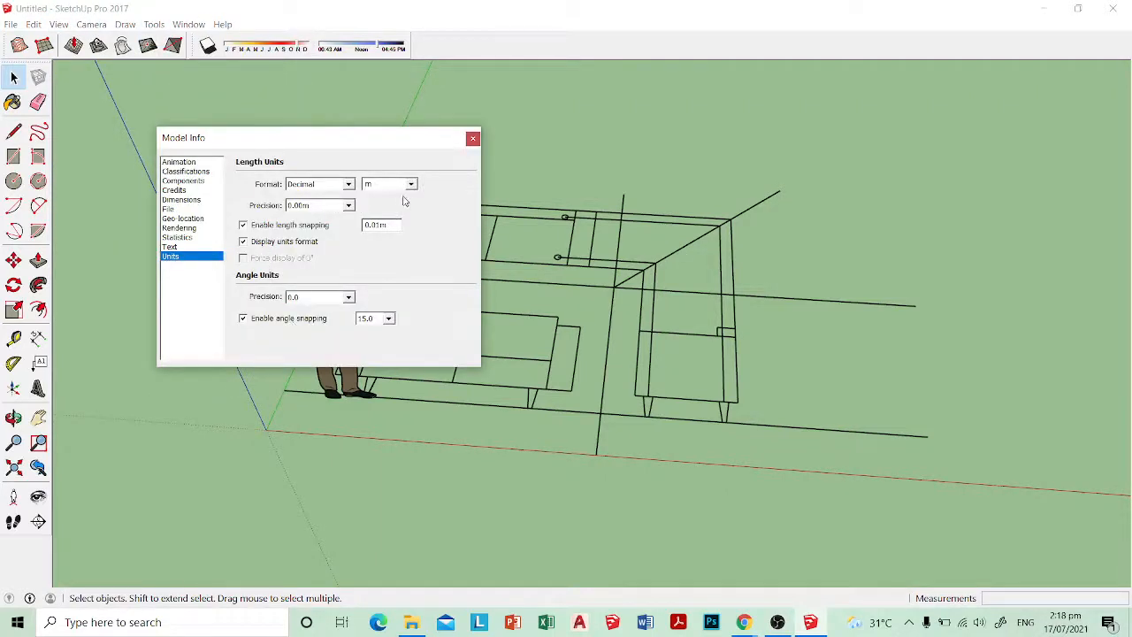
click(411, 185)
click(405, 225)
click(473, 138)
Step: Measure the sofa's overall height in the front view, from the backrest's upper corner down to the ground line
scroll(531, 316, up, 5)
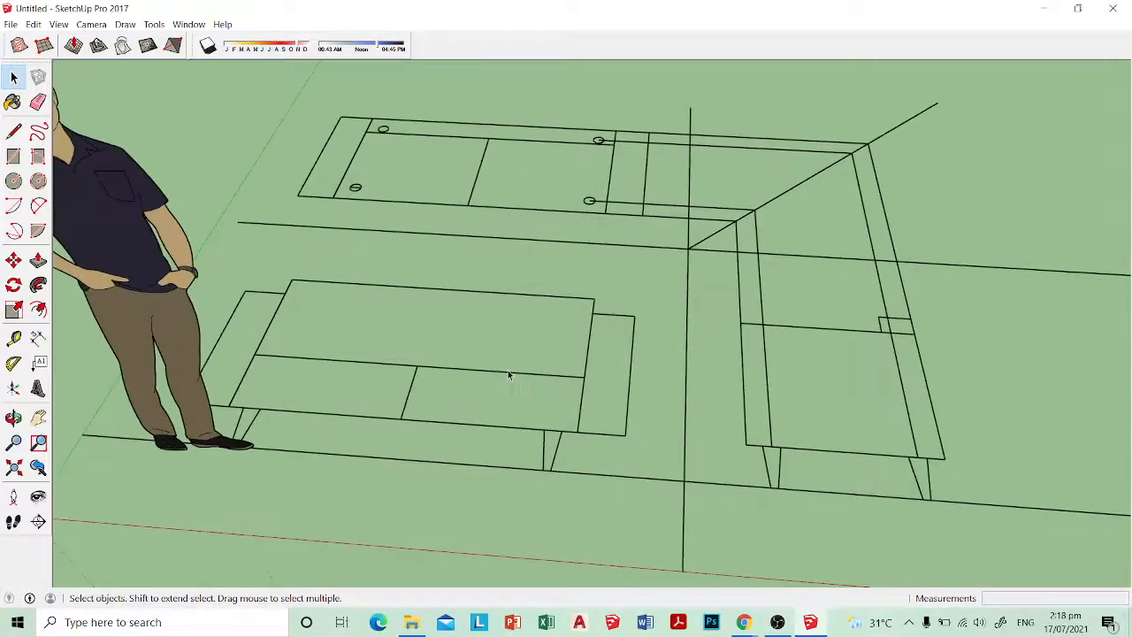
click(38, 337)
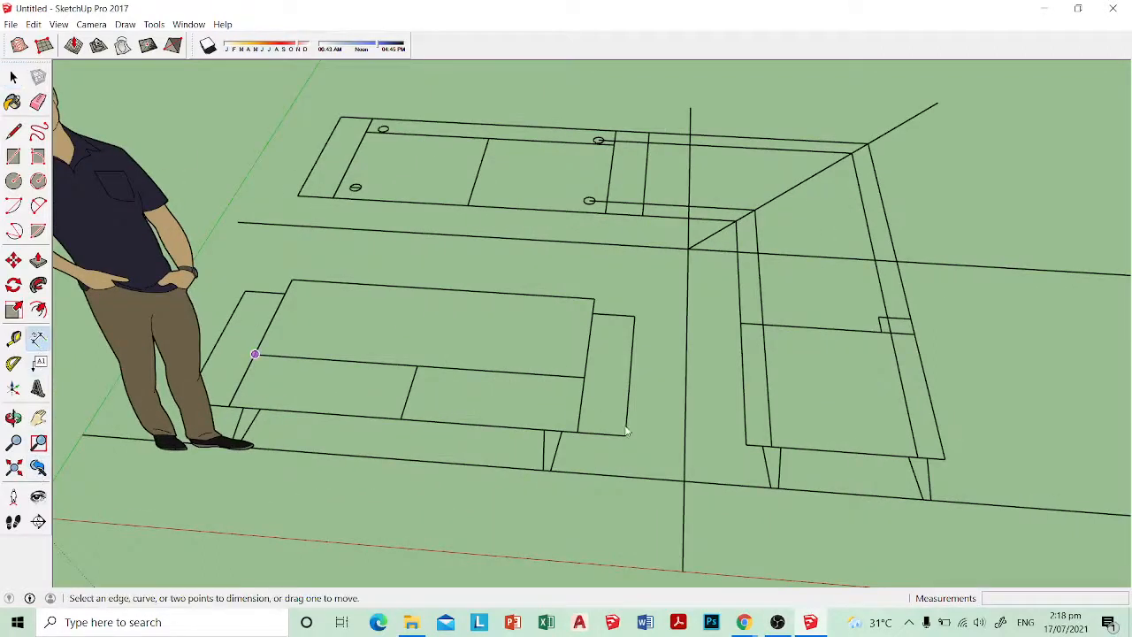
click(594, 299)
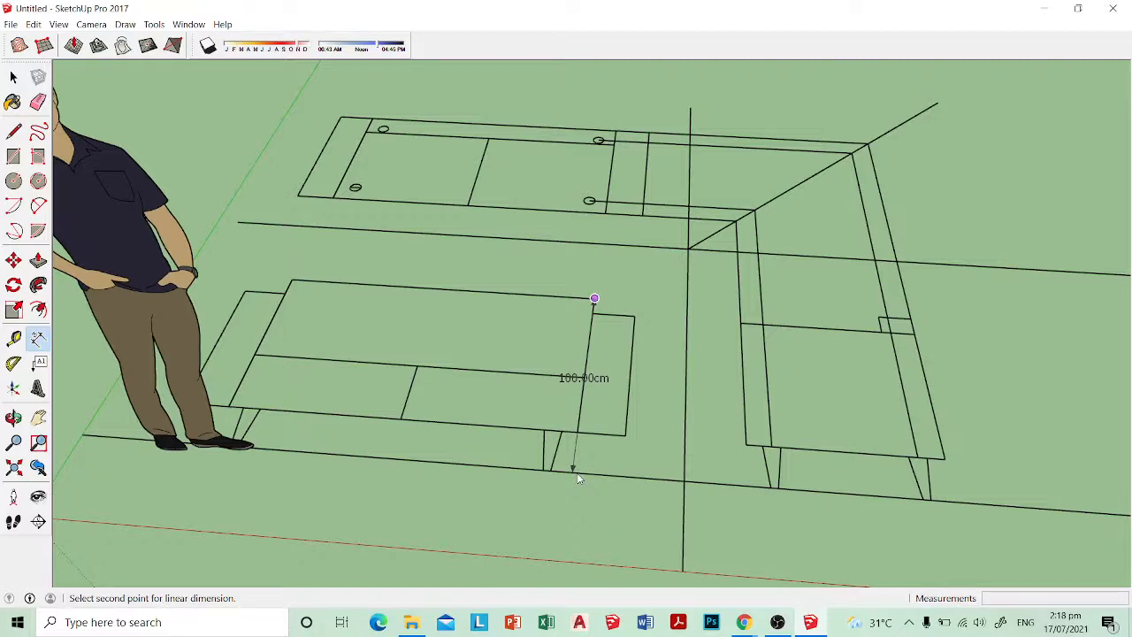
key(Escape)
Step: Move the human scale figure off the sofa drawing to clear ground beside it
scroll(612, 386, down, 2)
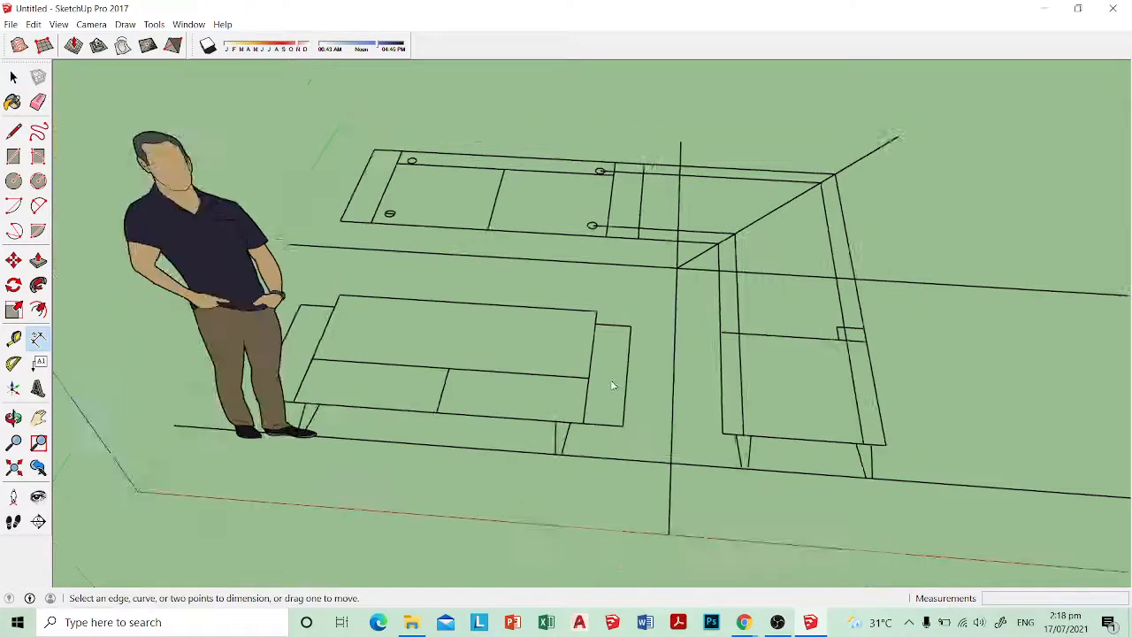
middle_drag(611, 387, 642, 248)
key(space)
click(283, 328)
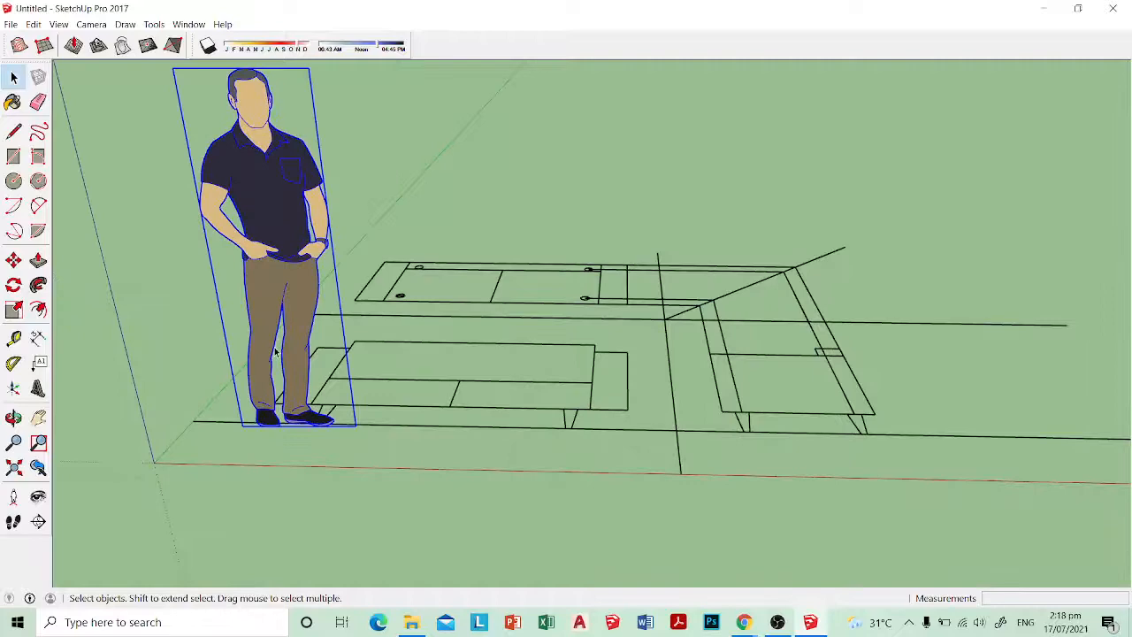
key(m)
click(364, 453)
click(204, 445)
scroll(512, 390, down, 2)
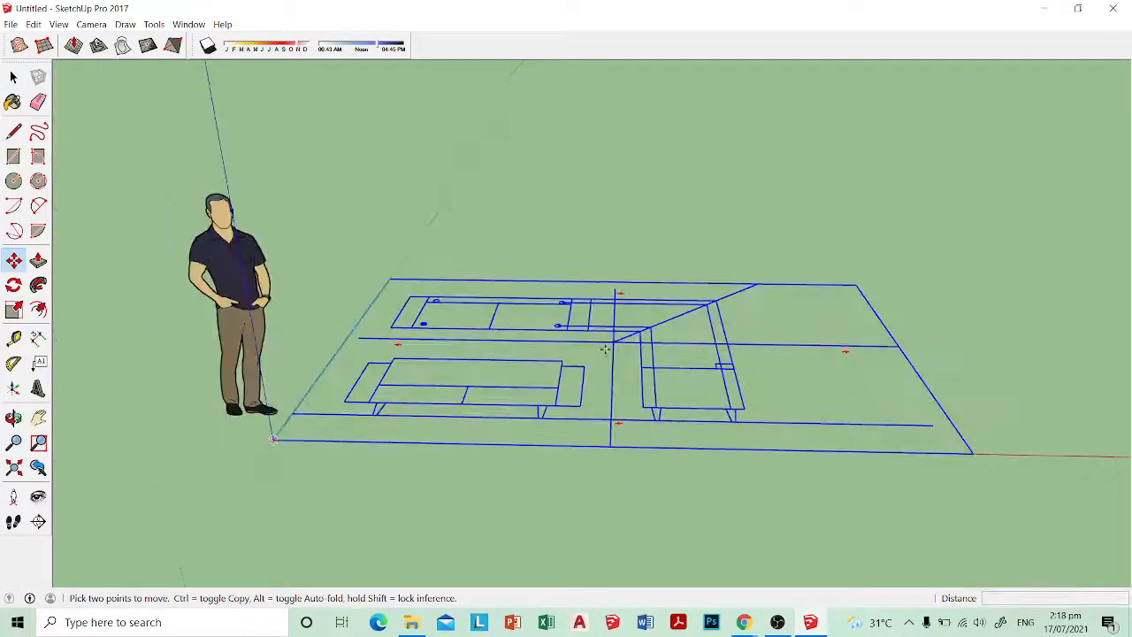
key(space)
Step: Lock the imported sofa drawing component so it stays fixed as a reference
scroll(449, 212, up, 6)
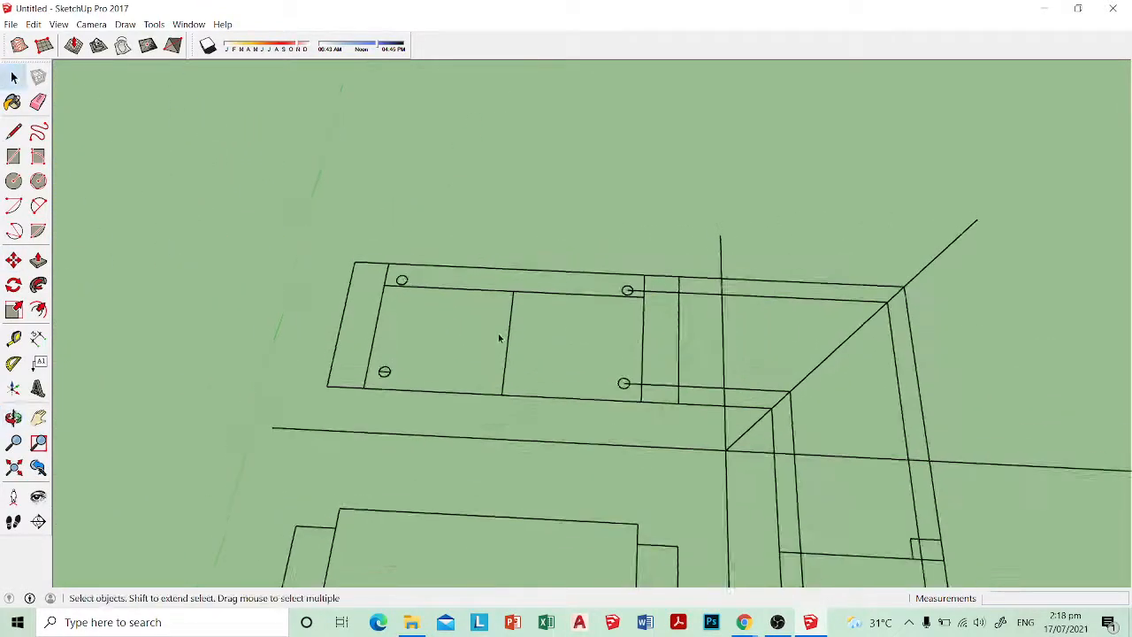
click(389, 291)
scroll(633, 372, down, 5)
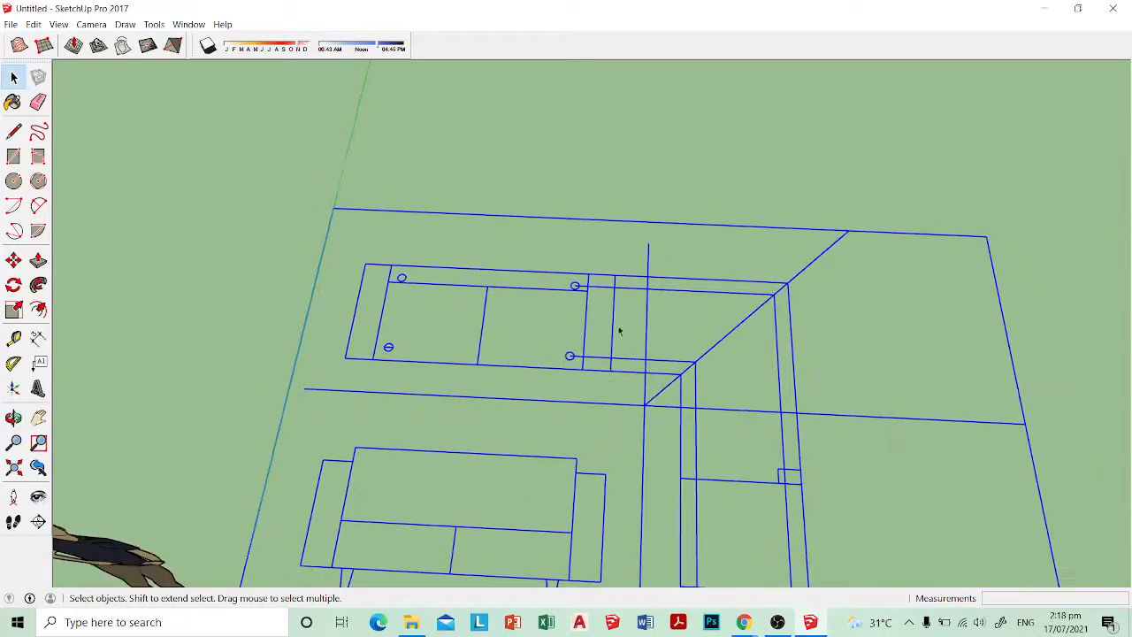
click(602, 329)
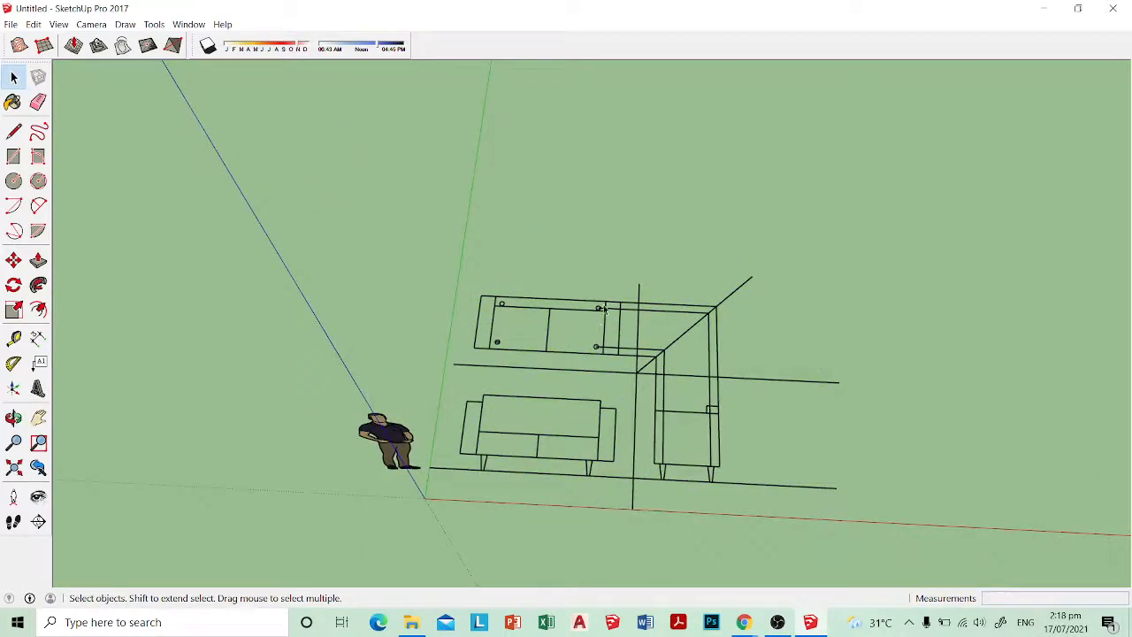
click(605, 308)
right_click(605, 308)
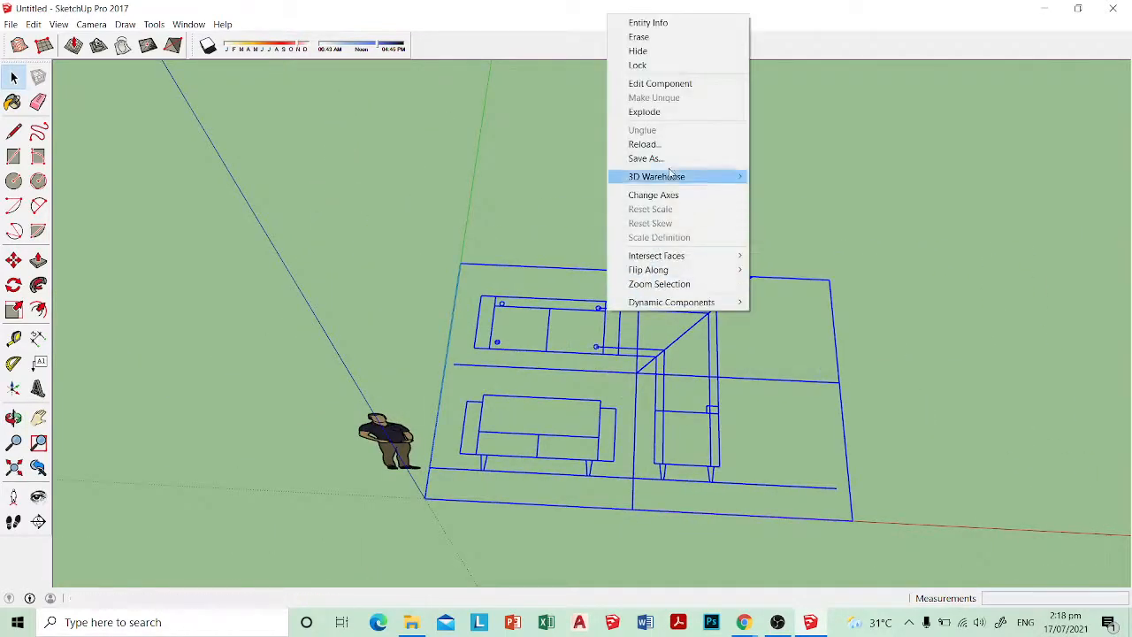
click(650, 65)
scroll(581, 253, up, 5)
click(551, 260)
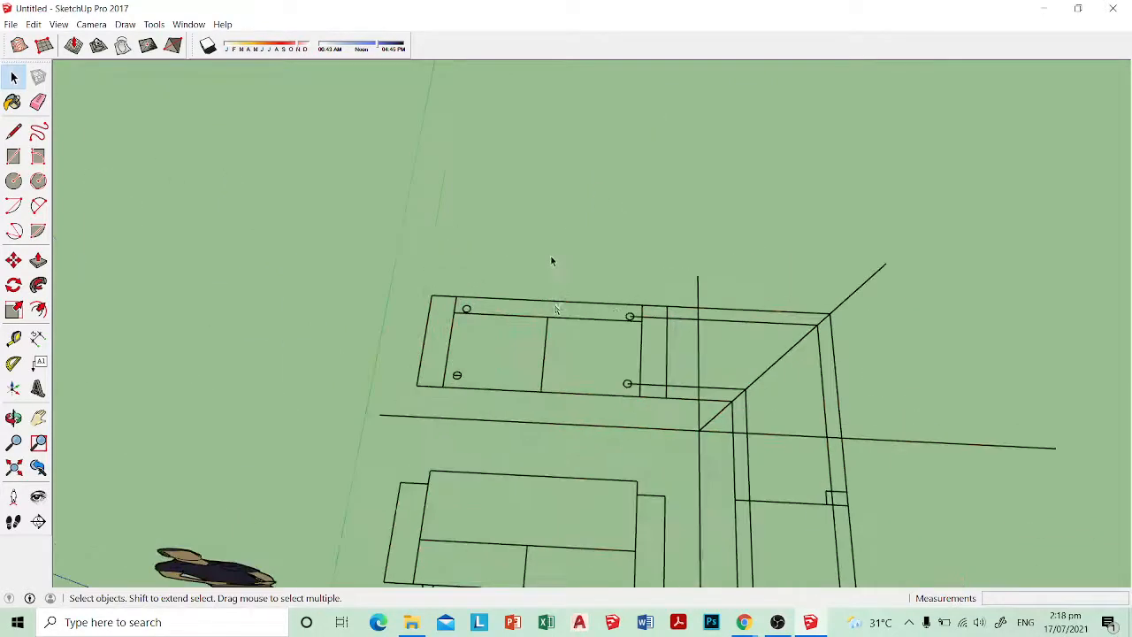
Step: Draw a 190 by 80 cm rectangle over the sofa's whole plan view
key(r)
scroll(462, 331, up, 3)
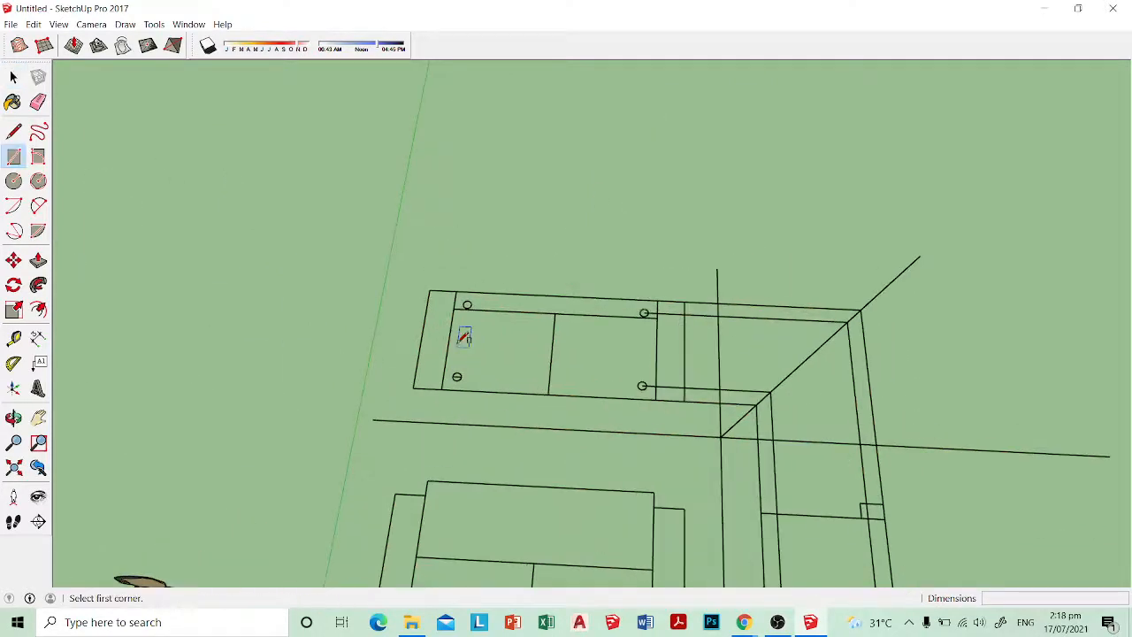
click(428, 289)
click(746, 428)
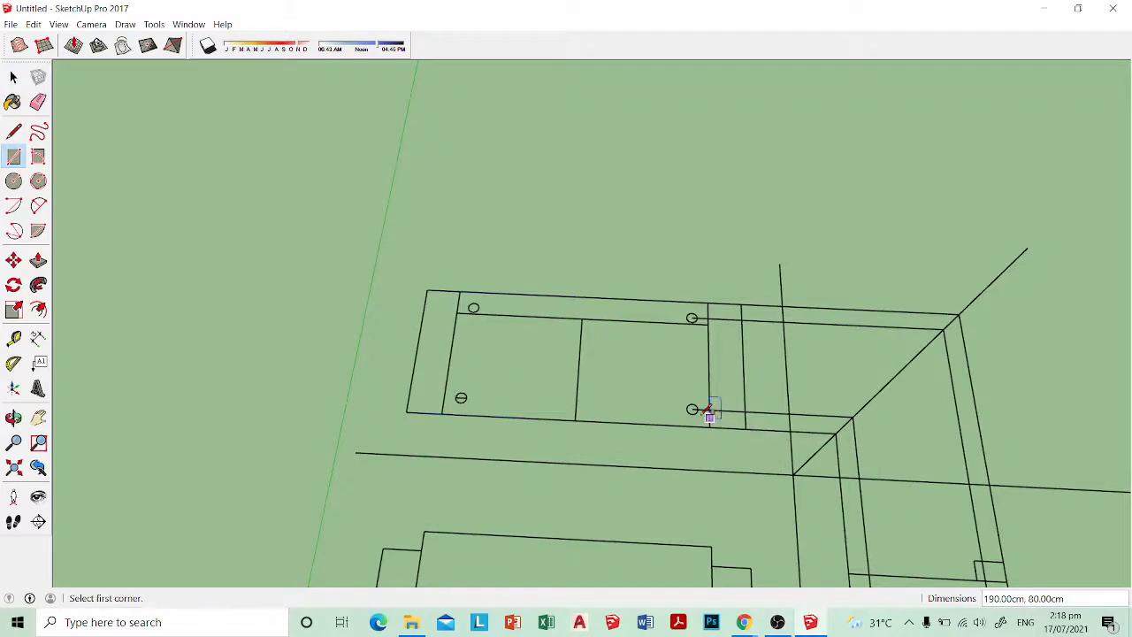
key(space)
Step: Trace the seat area and the 150 by 15 cm backrest of the sofa's plan view with rectangles
key(r)
click(458, 315)
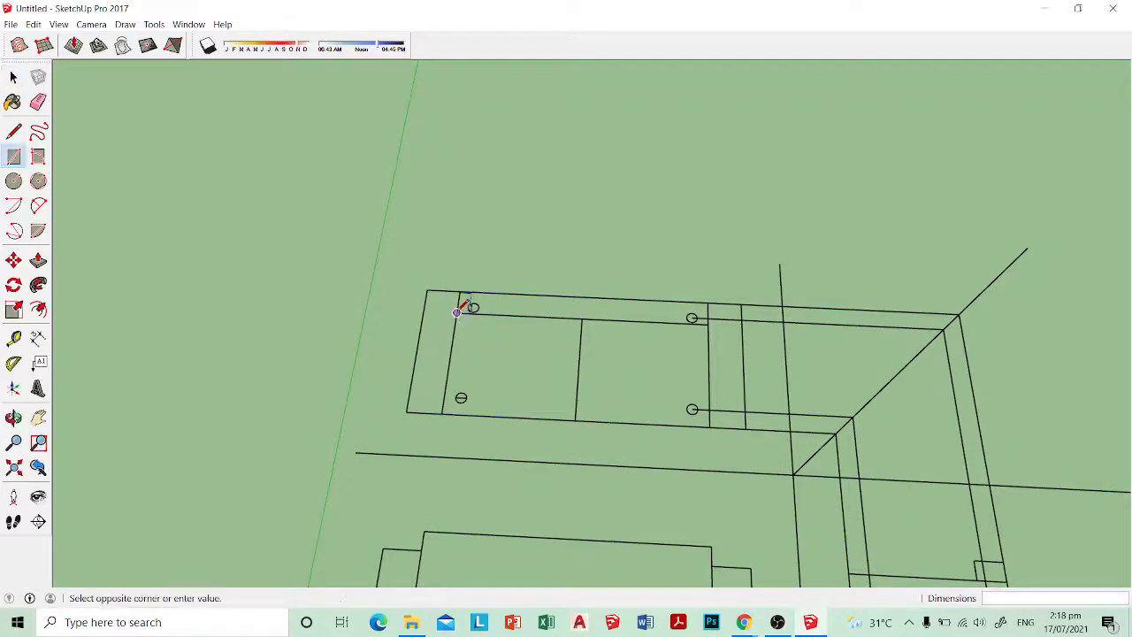
click(708, 427)
click(460, 290)
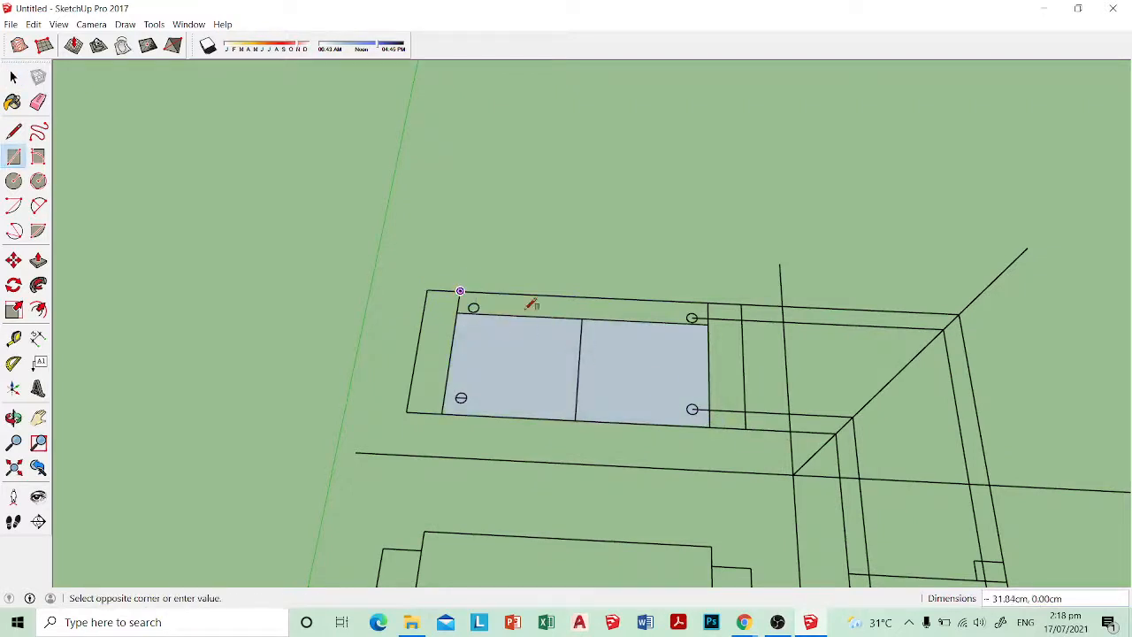
click(708, 316)
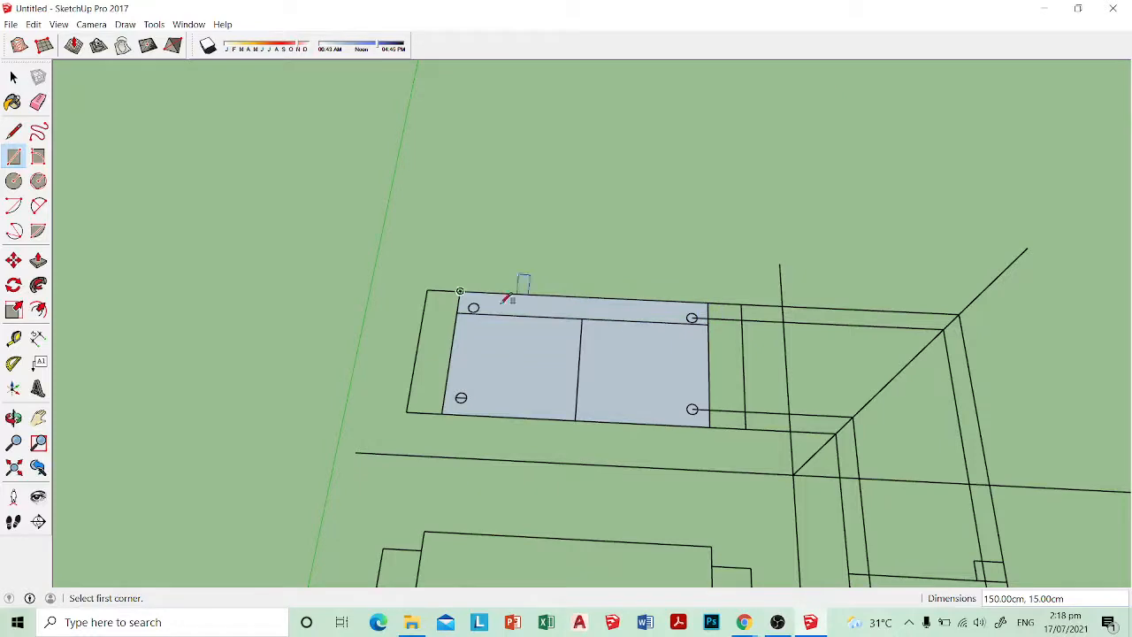
Step: Trace both 20 by 80 cm armrests of the sofa's plan view with rectangles
click(428, 289)
click(443, 412)
click(709, 302)
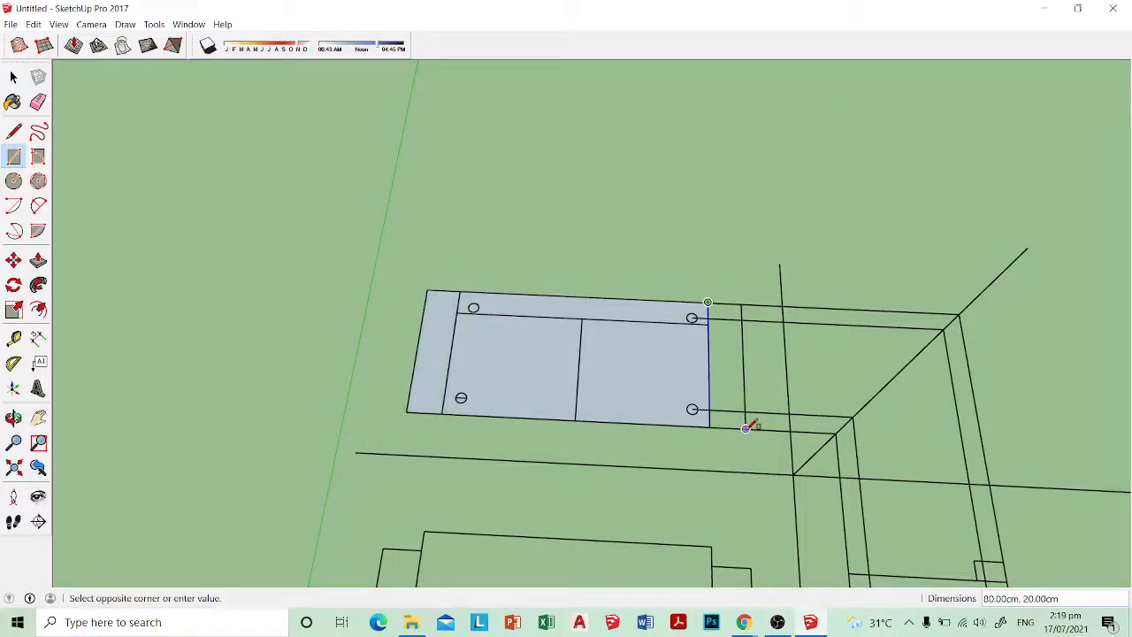
click(746, 429)
key(space)
Step: Delete the faces traced over the sofa's plan view
scroll(699, 368, down, 2)
middle_drag(700, 368, 647, 247)
scroll(643, 354, down, 3)
middle_drag(552, 421, 483, 453)
scroll(514, 384, up, 2)
middle_drag(522, 371, 546, 304)
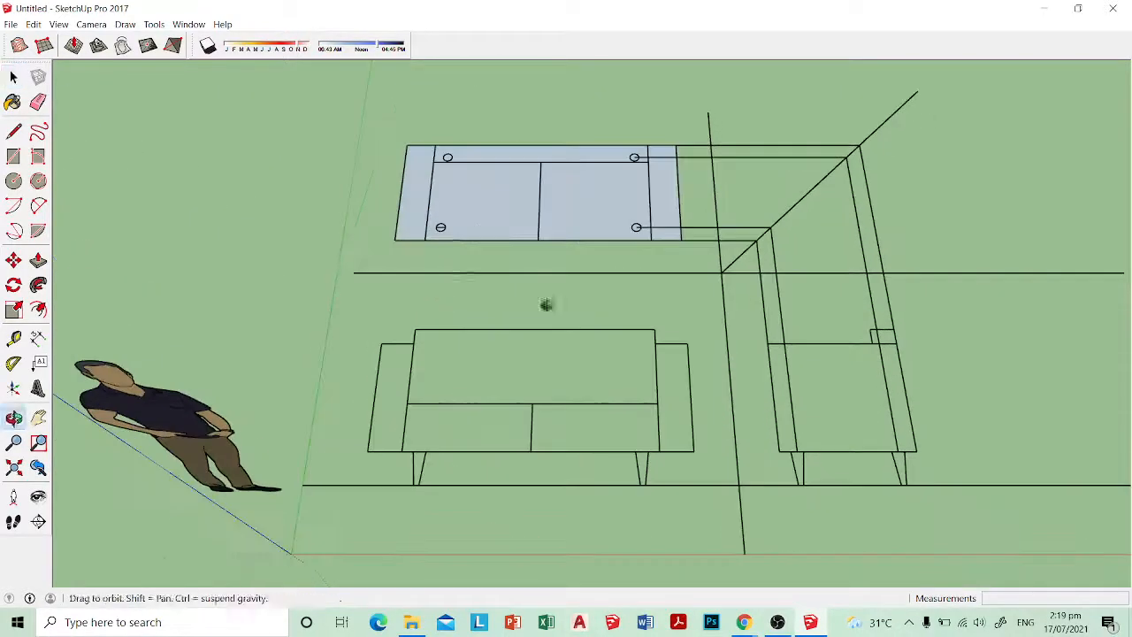
click(482, 213)
key(Delete)
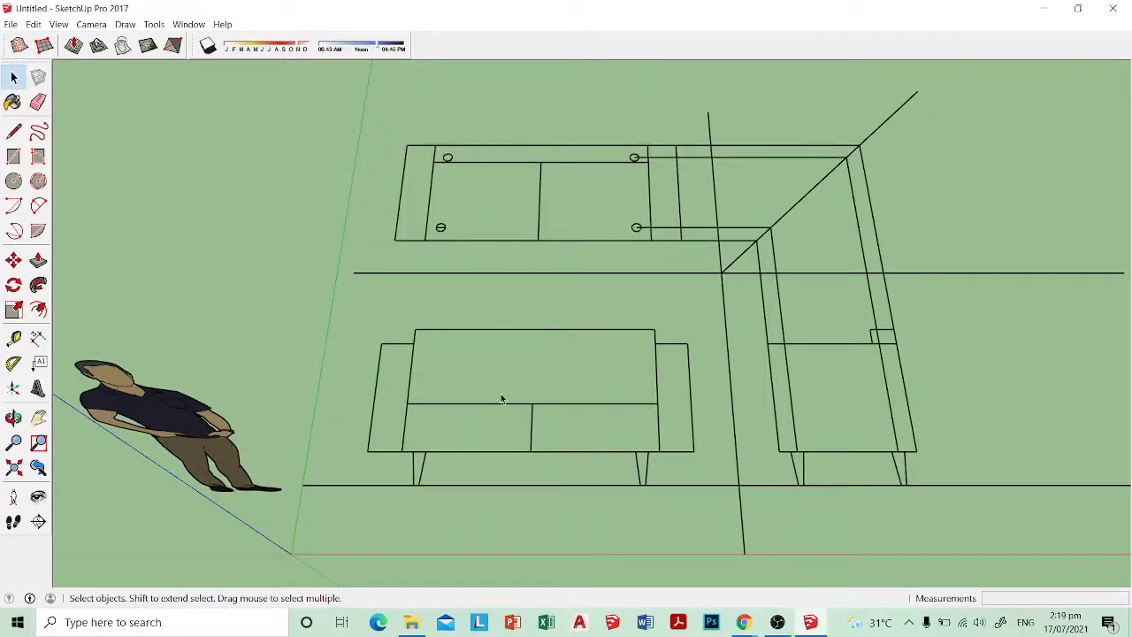
Step: Draw two adjacent 75 by 30 cm rectangles over the seat cushions in the sofa's front view
key(r)
click(407, 404)
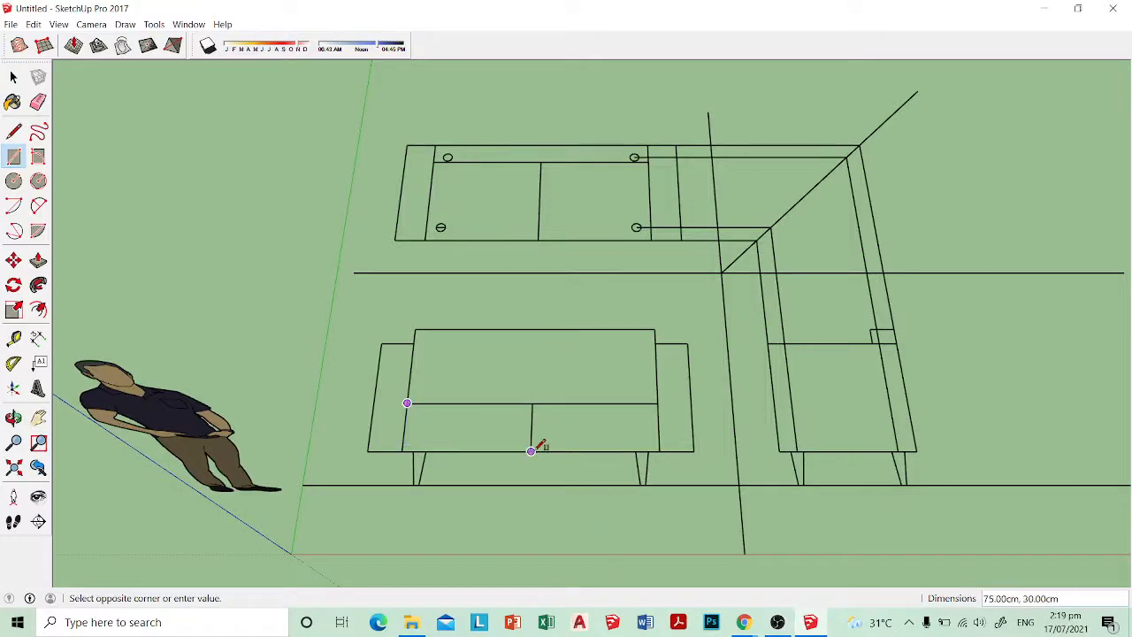
click(532, 452)
click(659, 451)
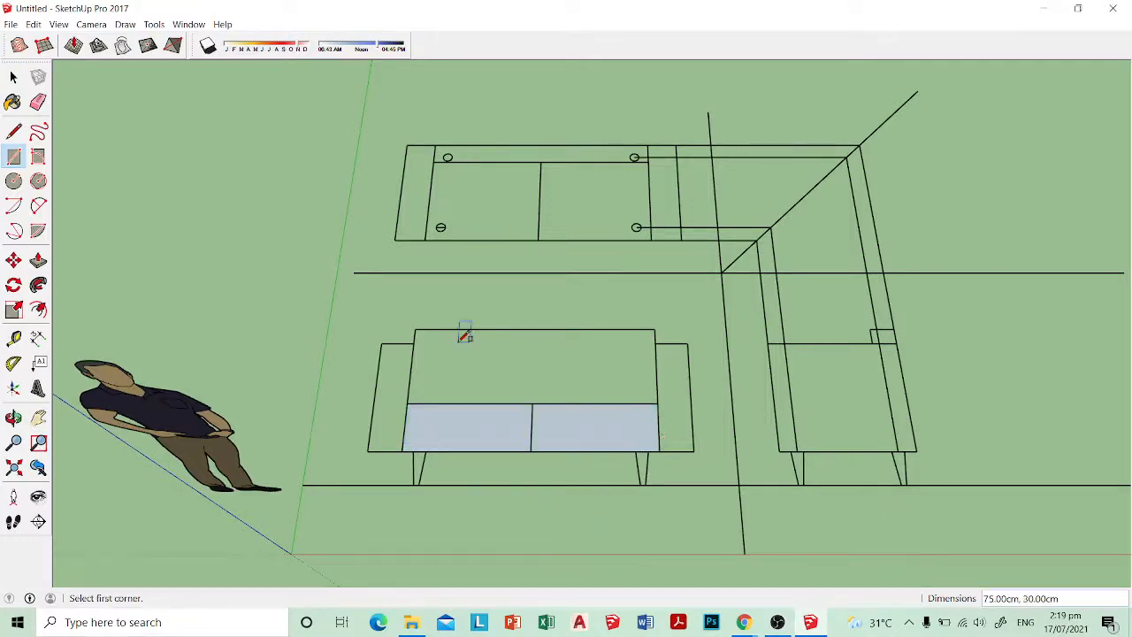
middle_drag(535, 383, 460, 221)
key(space)
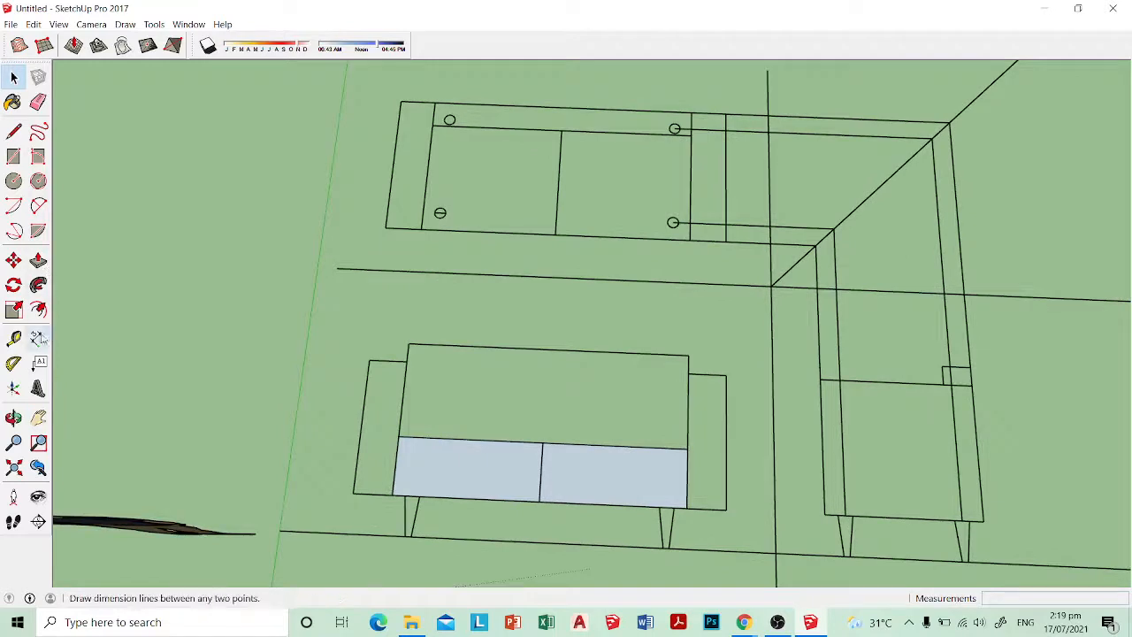
Step: Dimension the seat cushion depth along the dividing line in the sofa's plan view
click(38, 337)
click(554, 232)
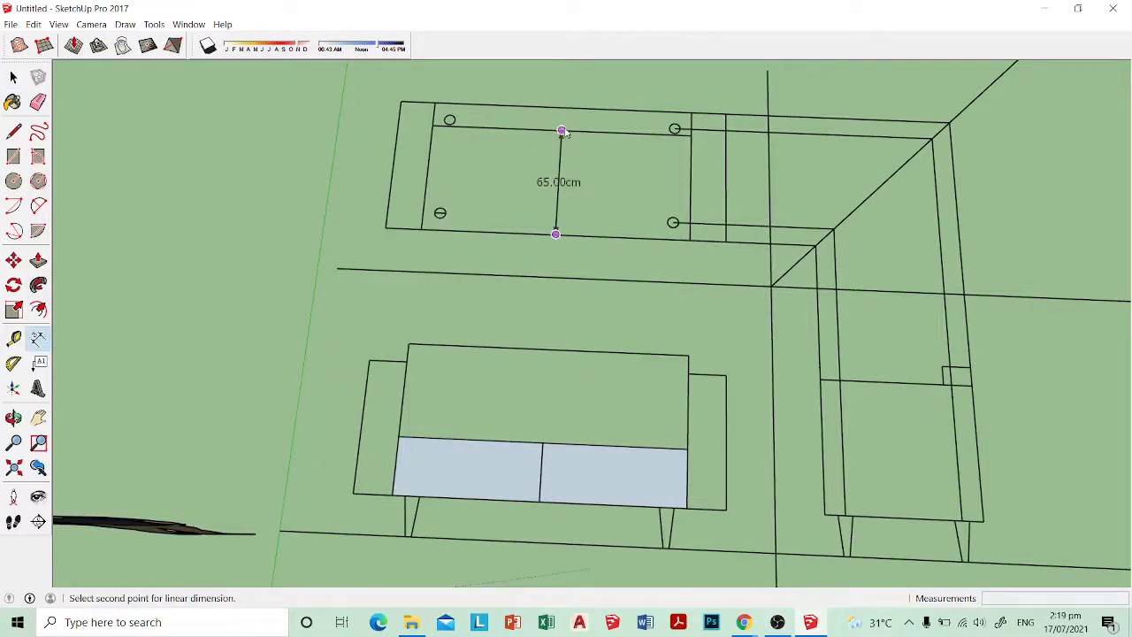
click(561, 131)
click(534, 181)
key(space)
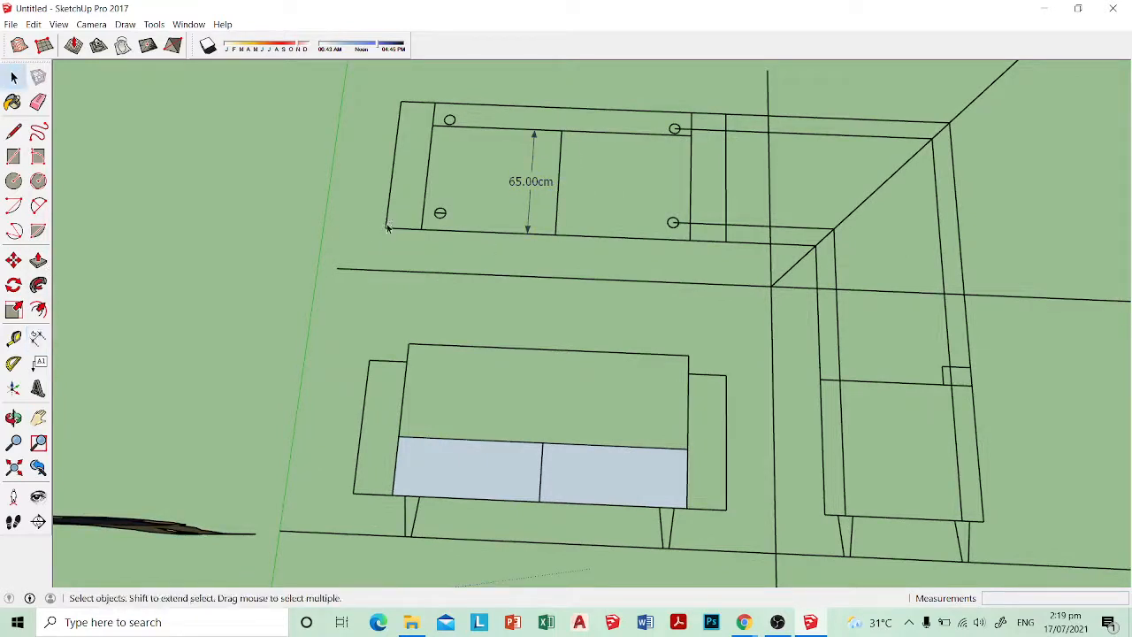
Step: Dimension the sofa's overall depth along the outer edge of the left armrest in the plan view
click(38, 337)
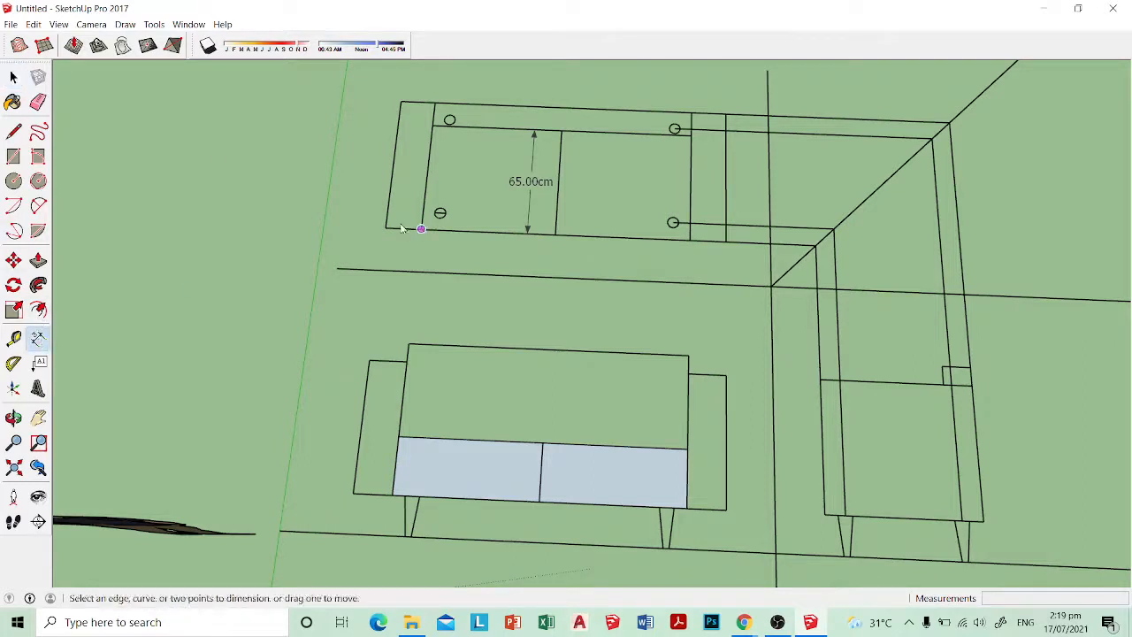
click(387, 228)
click(401, 103)
click(367, 166)
key(space)
Step: Group the left seat cushion rectangle in the front view and delete the right cushion rectangle
scroll(409, 221, down, 1)
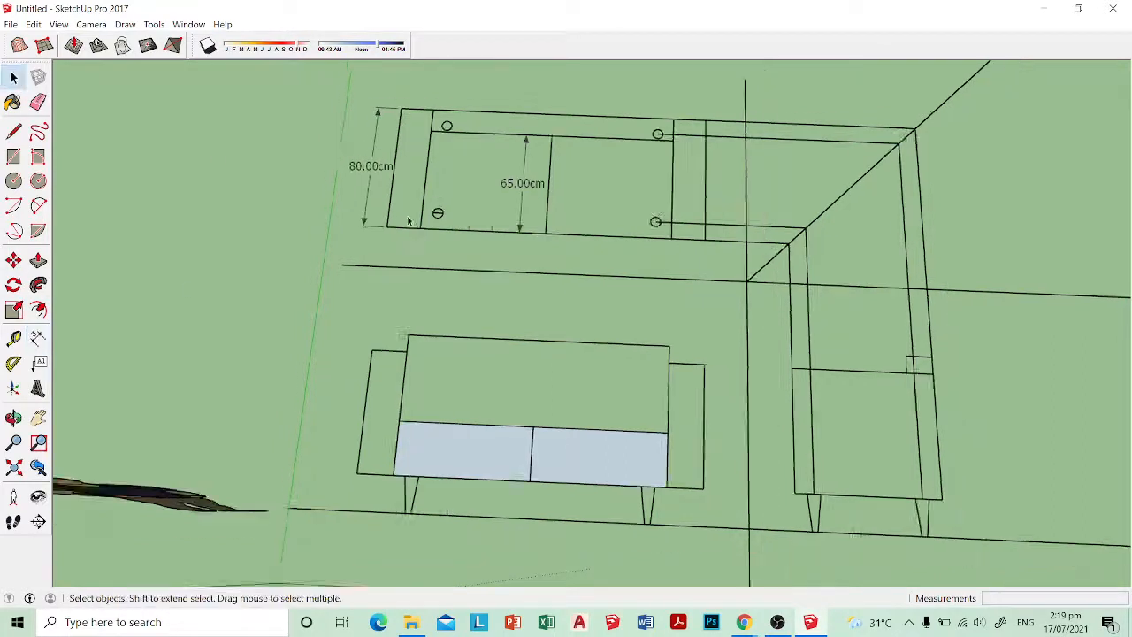
scroll(408, 221, down, 1)
key(r)
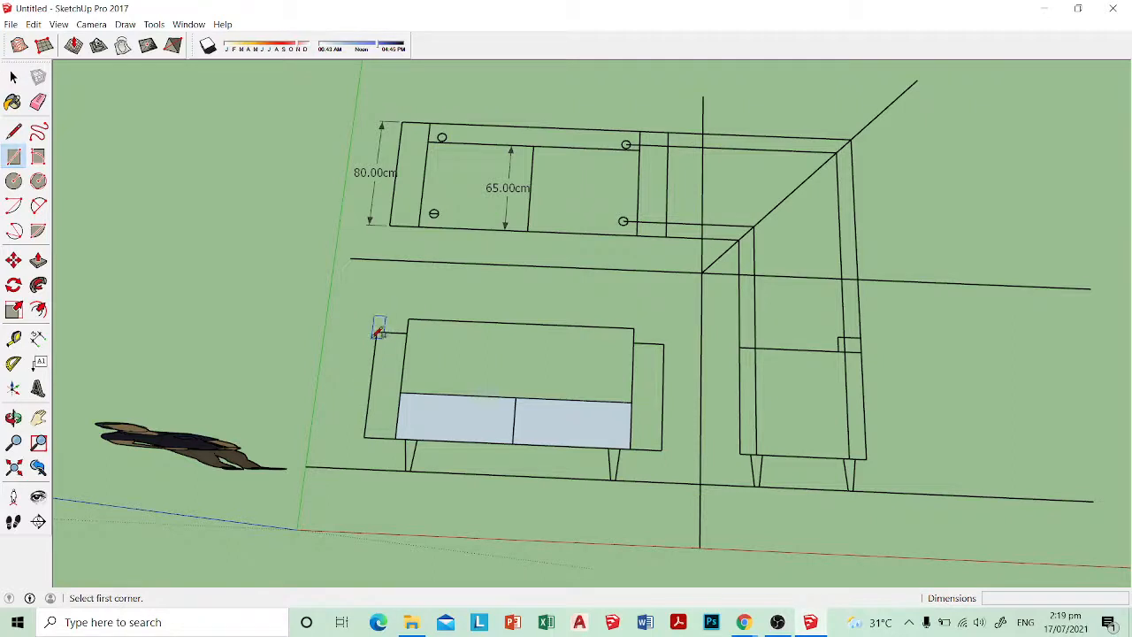
key(space)
right_click(459, 425)
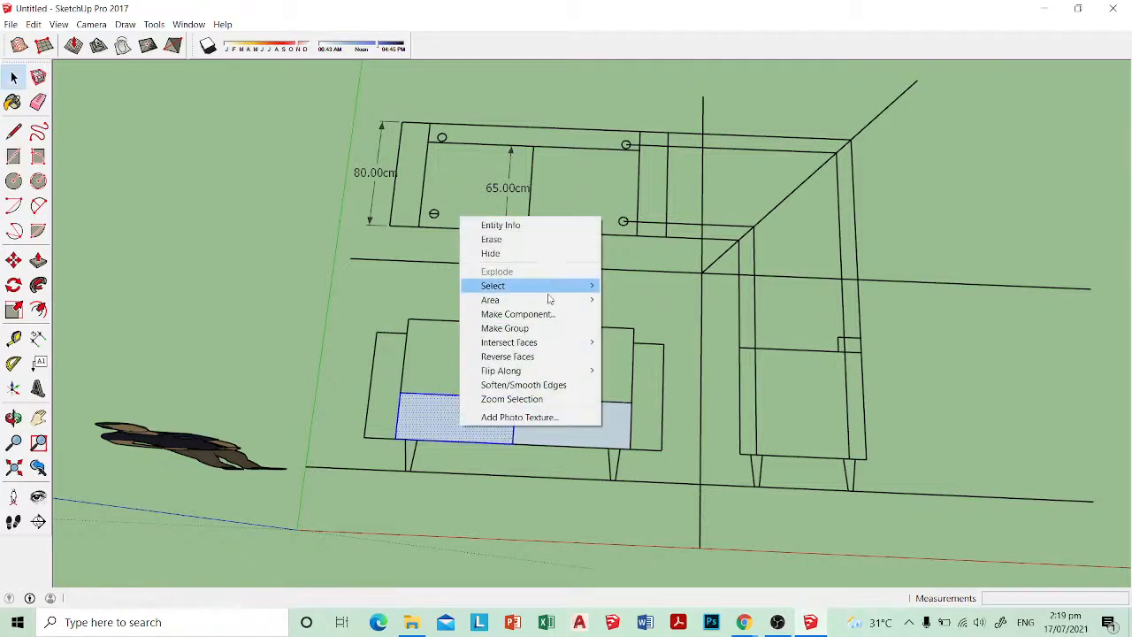
click(522, 329)
click(571, 436)
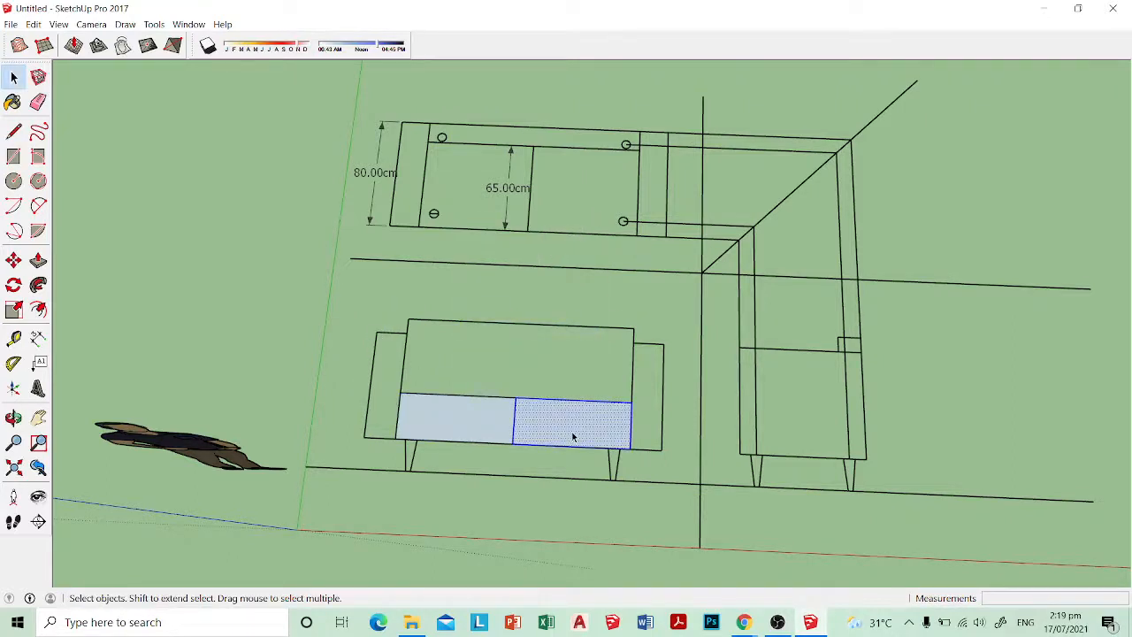
key(Delete)
Step: Draw a rectangle over the left armrest in the front view and make it a group
key(r)
click(377, 333)
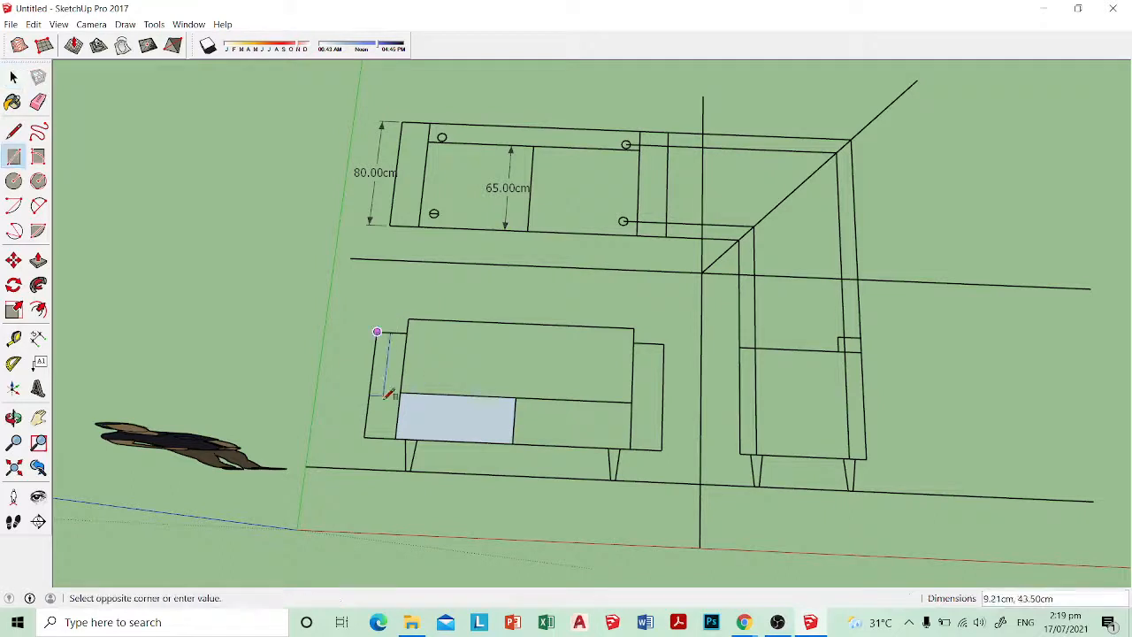
click(395, 438)
key(space)
click(387, 398)
right_click(386, 398)
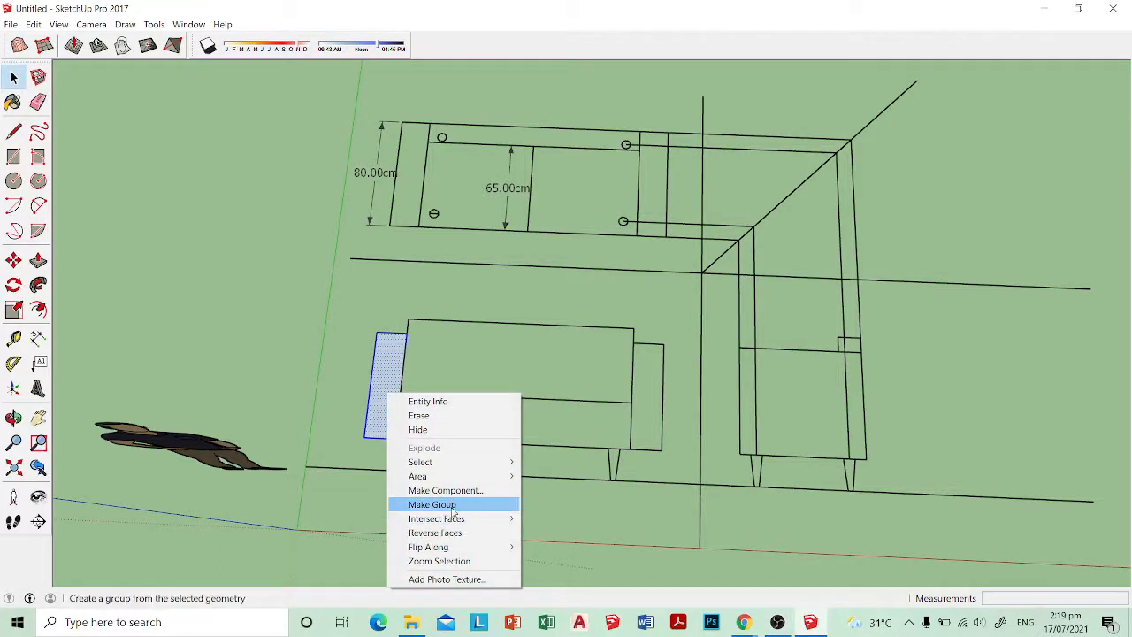
click(417, 503)
Step: Extrude the seat cushion face 65 cm inside its group
double_click(430, 419)
middle_drag(485, 417, 446, 366)
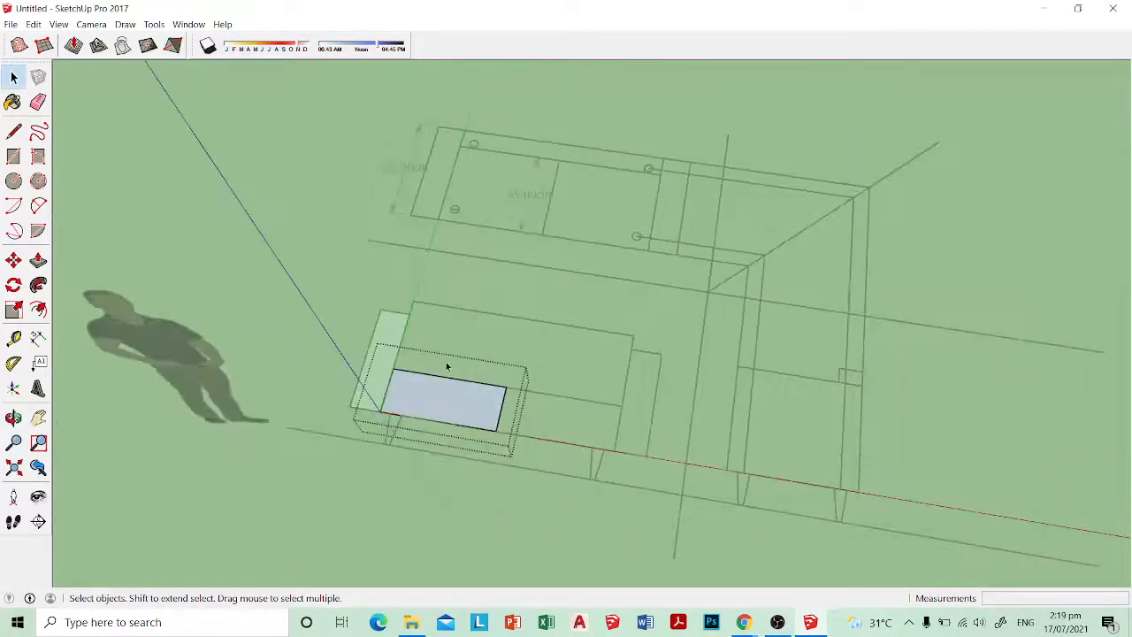
key(p)
click(491, 418)
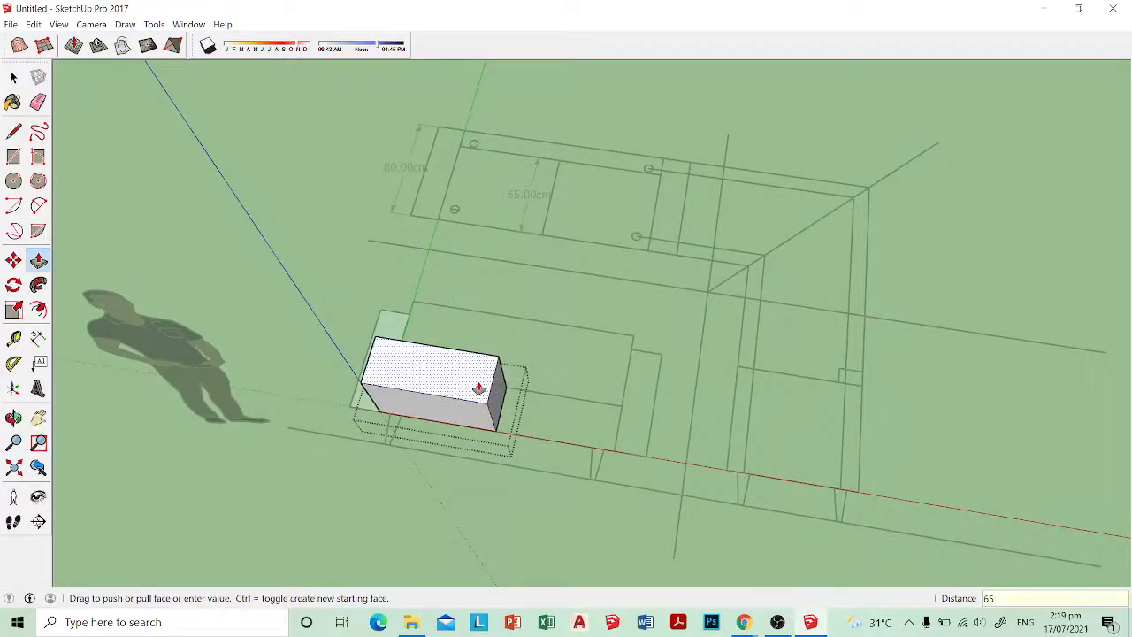
text(65)
key(Return)
key(space)
Step: Extrude the left armrest face 80 cm inside its group
middle_drag(356, 425, 423, 458)
click(395, 447)
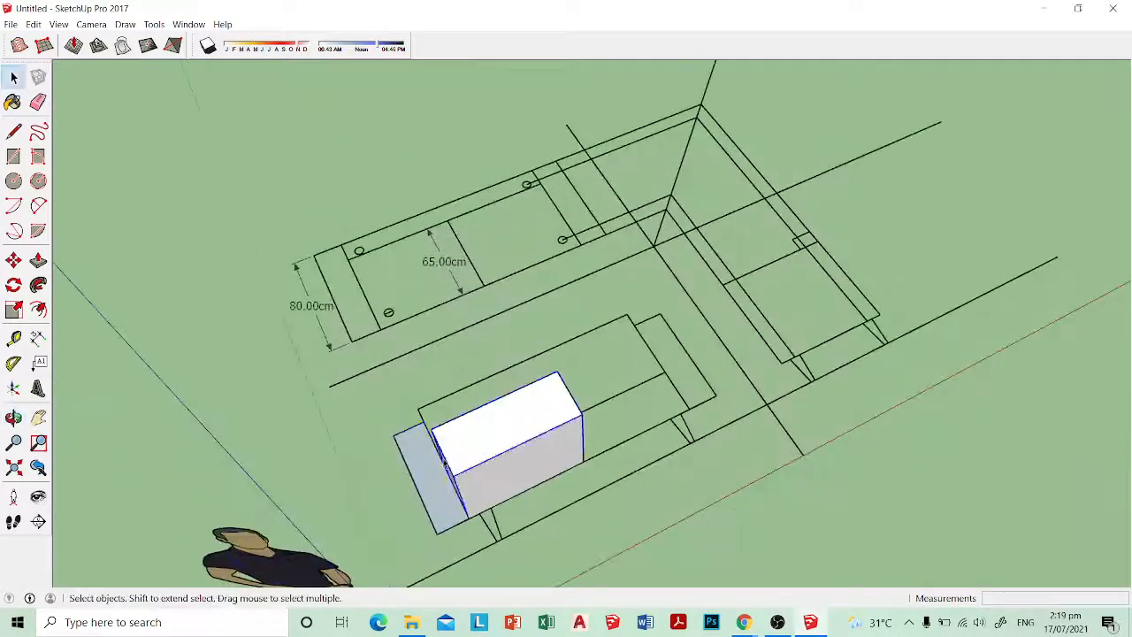
key(p)
click(414, 493)
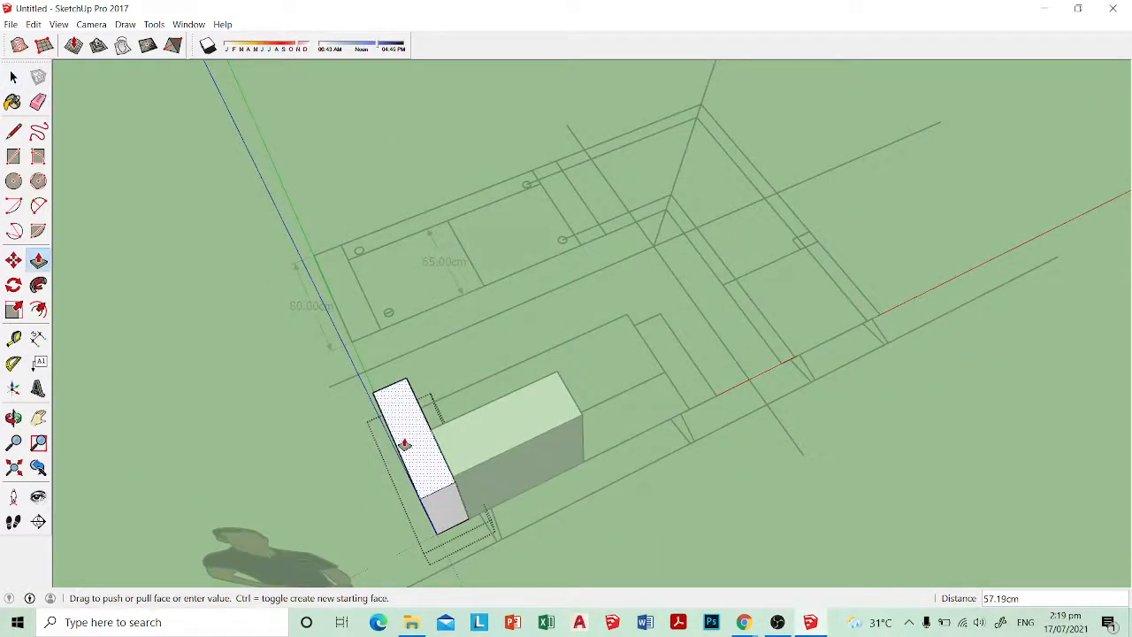
text(80)
key(Return)
key(space)
Step: Rotate the armrest and seat cushion groups together 90° about the red axis so that they stand upright
middle_drag(610, 412, 460, 351)
click(460, 351)
middle_drag(416, 315, 321, 295)
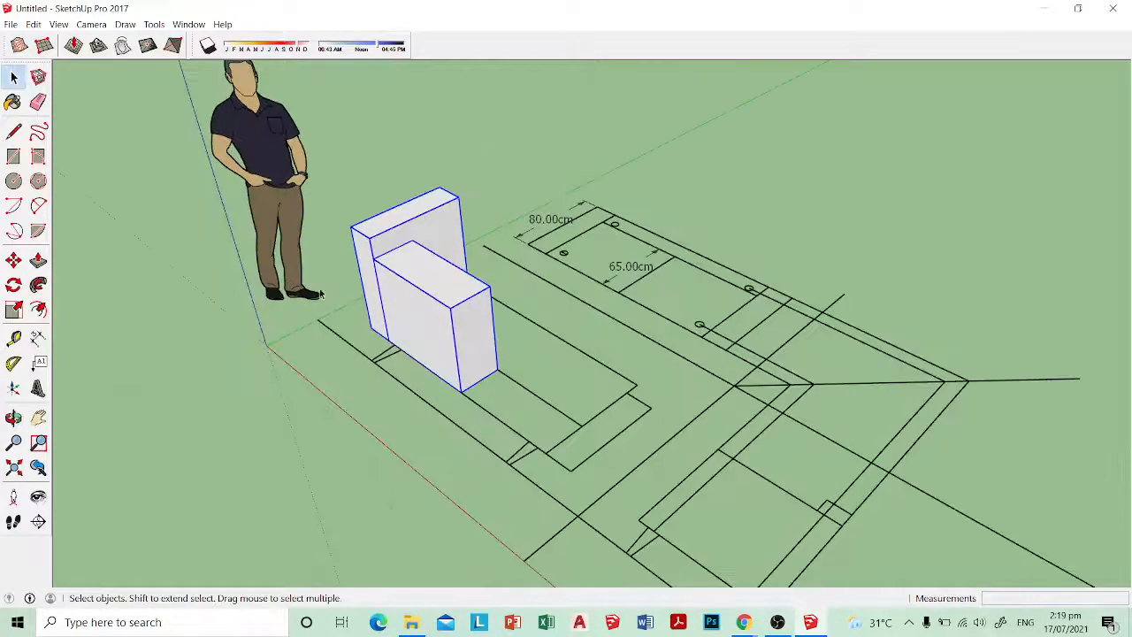
middle_drag(434, 289, 532, 371)
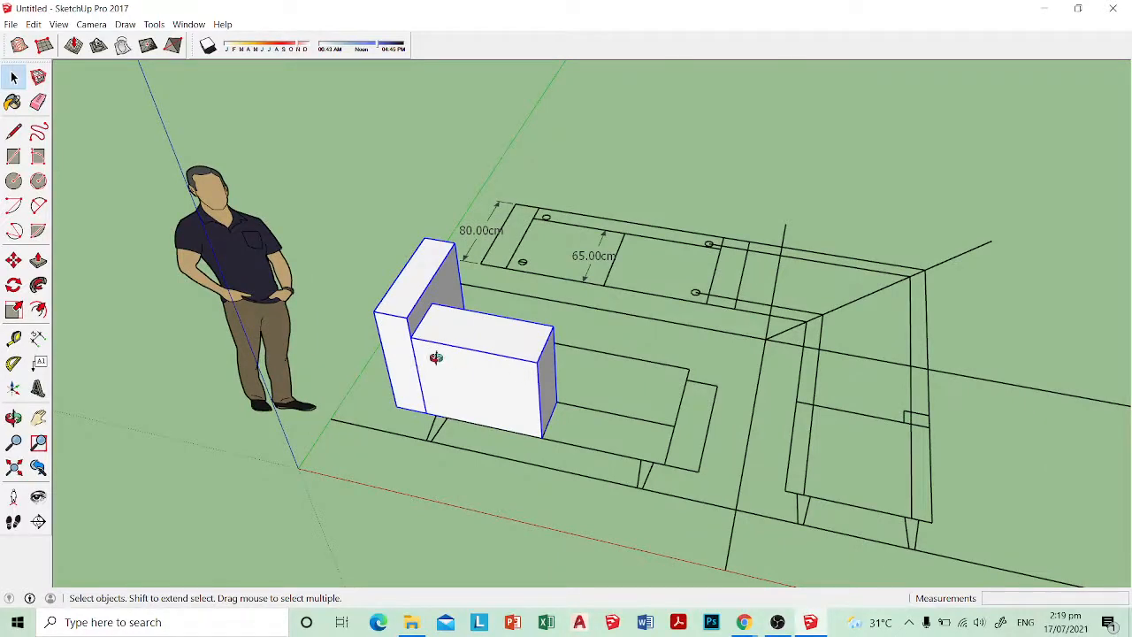
middle_drag(436, 357, 381, 367)
key(q)
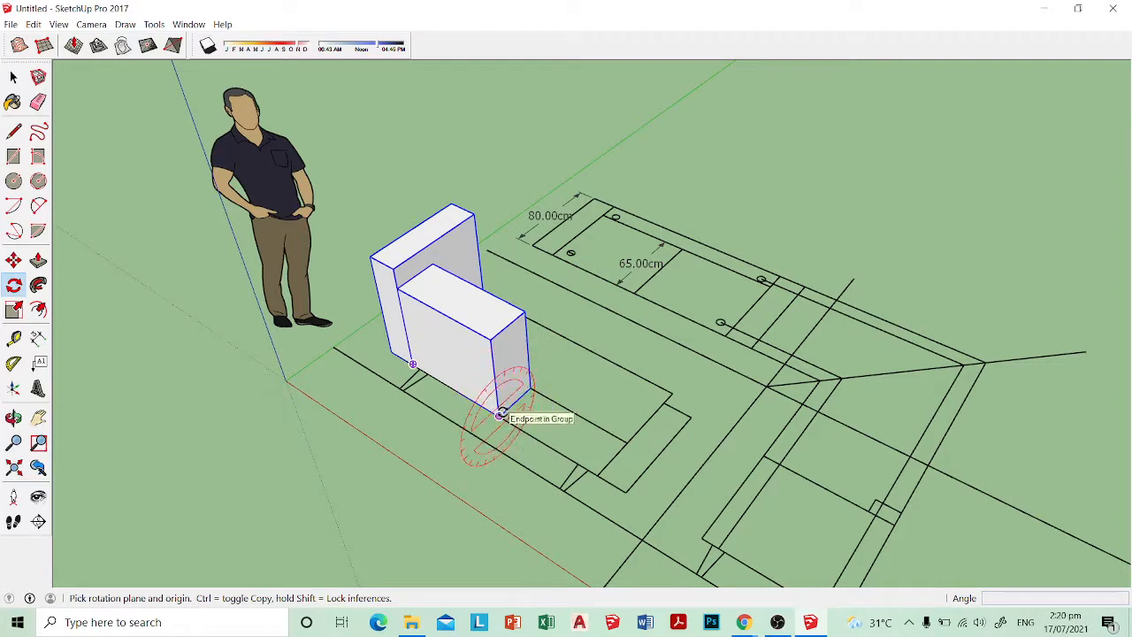
drag(500, 414, 497, 389)
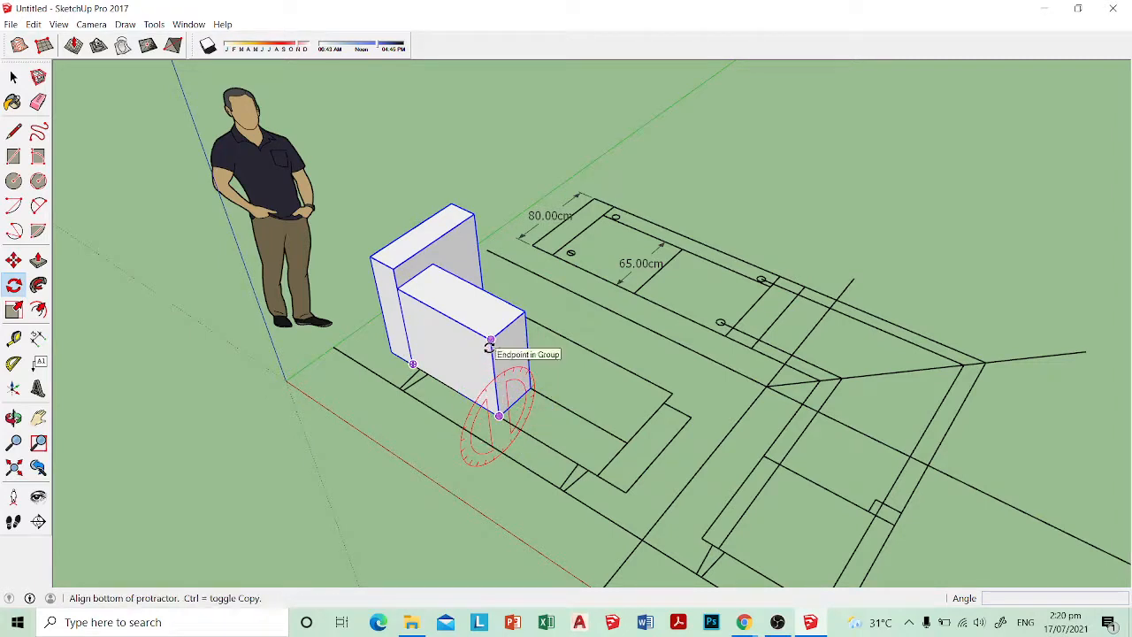
click(451, 128)
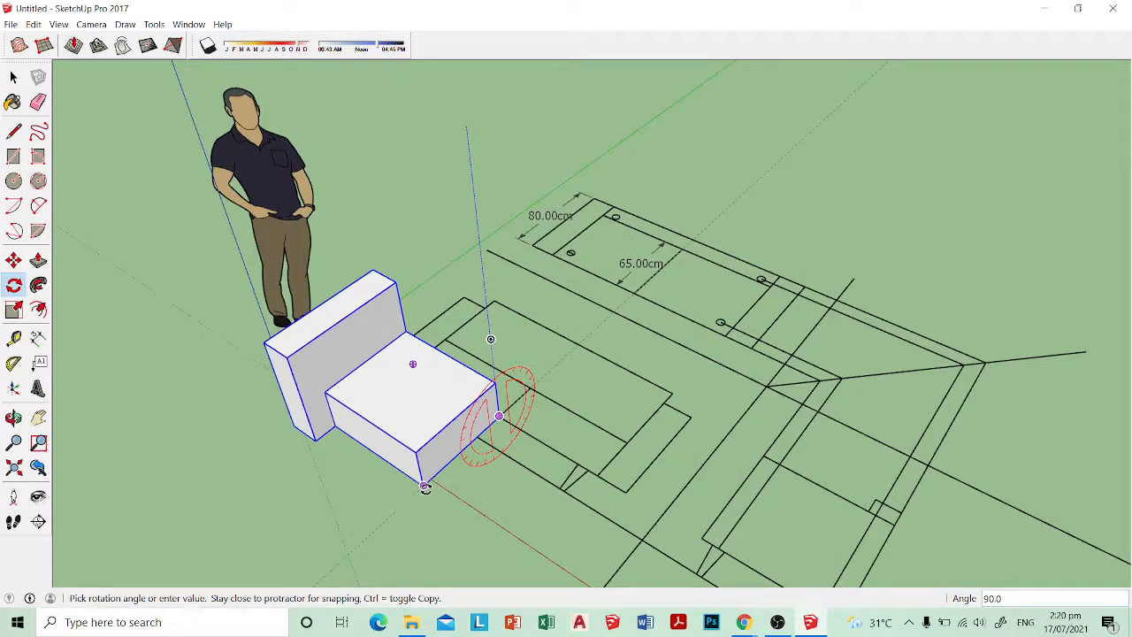
click(425, 488)
key(space)
Step: Move the seat cushion forward until it is flush with the front end of the armrest
middle_drag(429, 413, 414, 360)
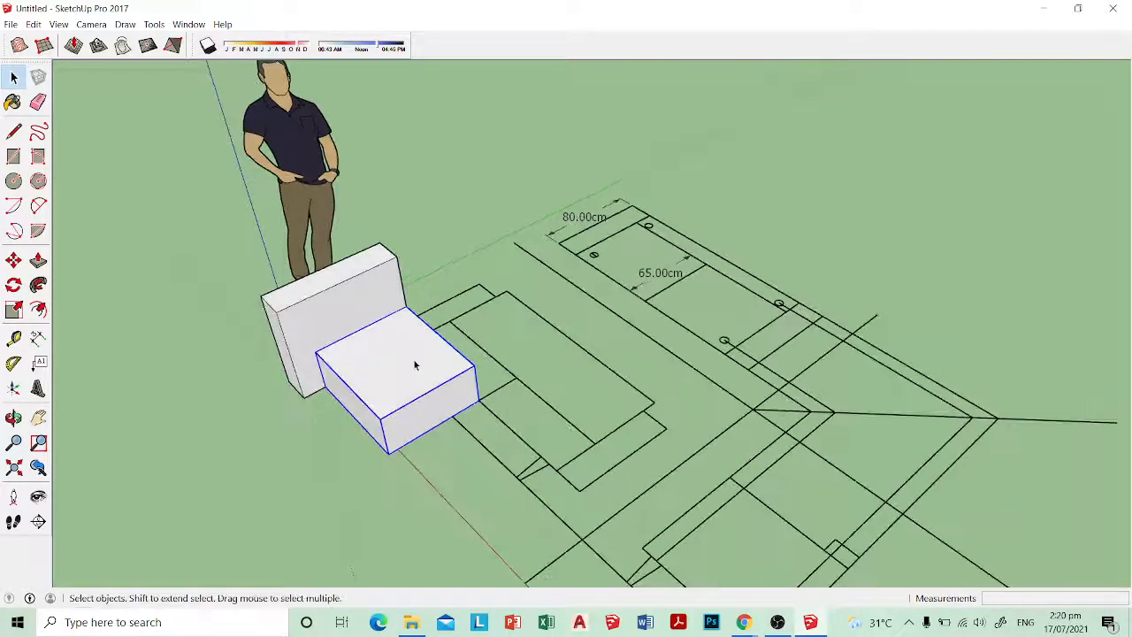
scroll(414, 353, up, 2)
key(m)
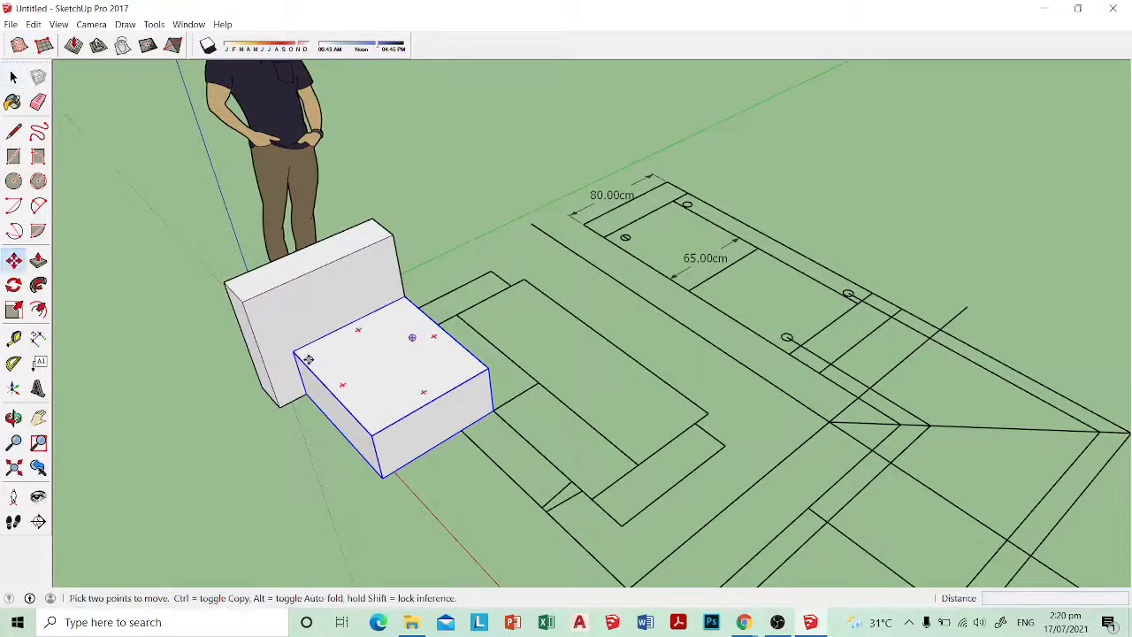
click(294, 352)
key(space)
Step: Move the armrest and seat cushion together along the green axis onto their outlines in the sofa's plan view
middle_drag(398, 380, 342, 383)
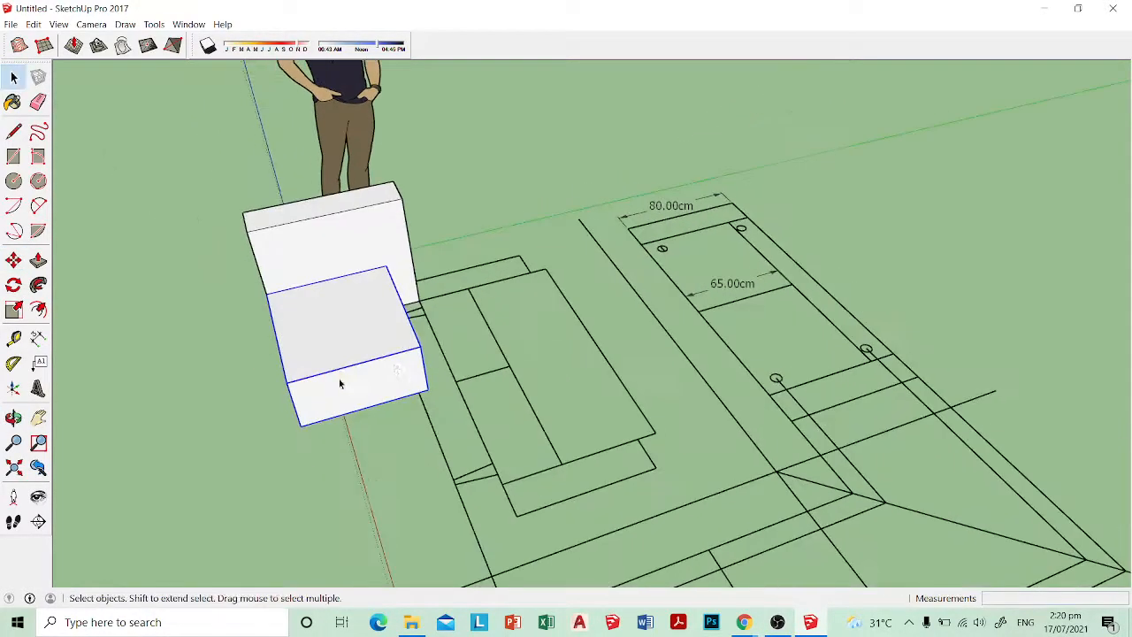
scroll(415, 346, down, 2)
middle_drag(430, 354, 425, 319)
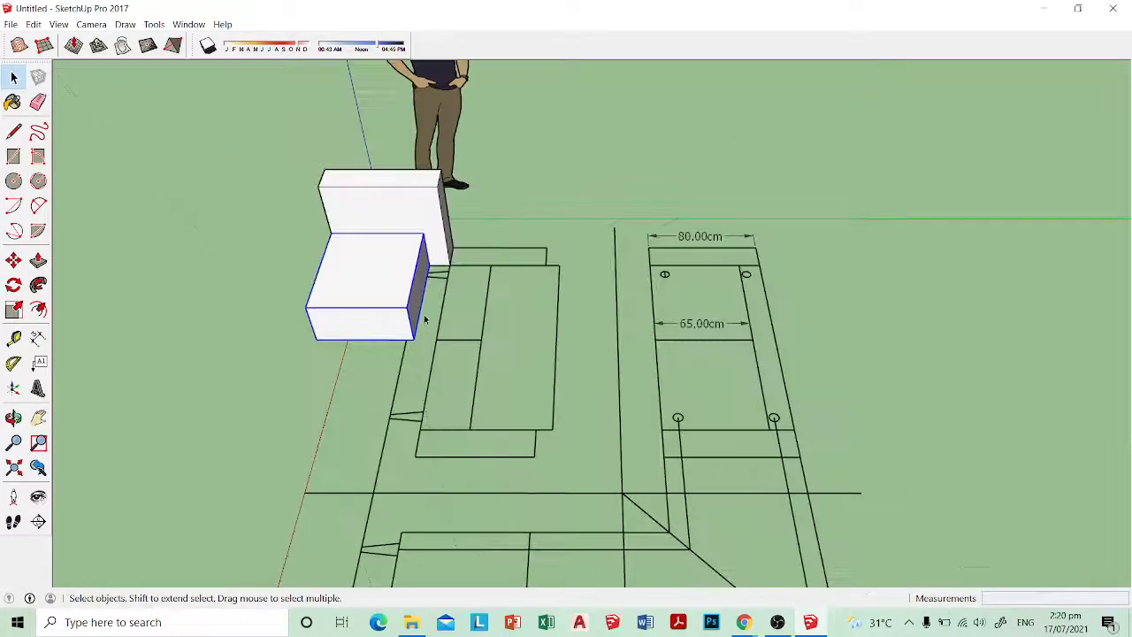
shift+click(426, 231)
key(m)
click(432, 265)
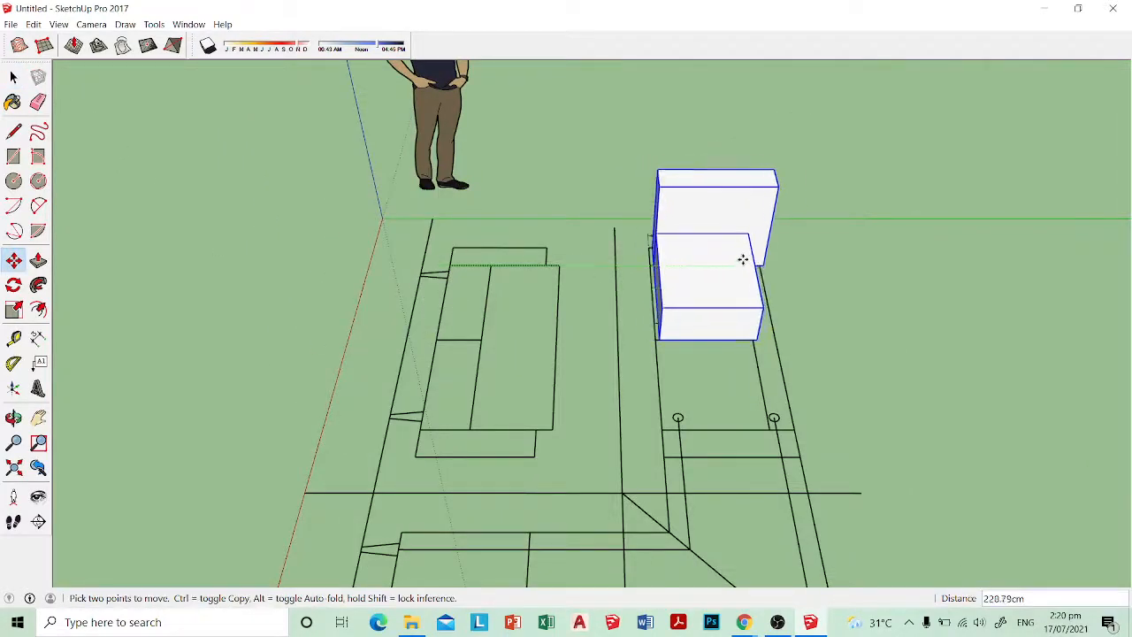
middle_drag(743, 256, 781, 351)
click(747, 354)
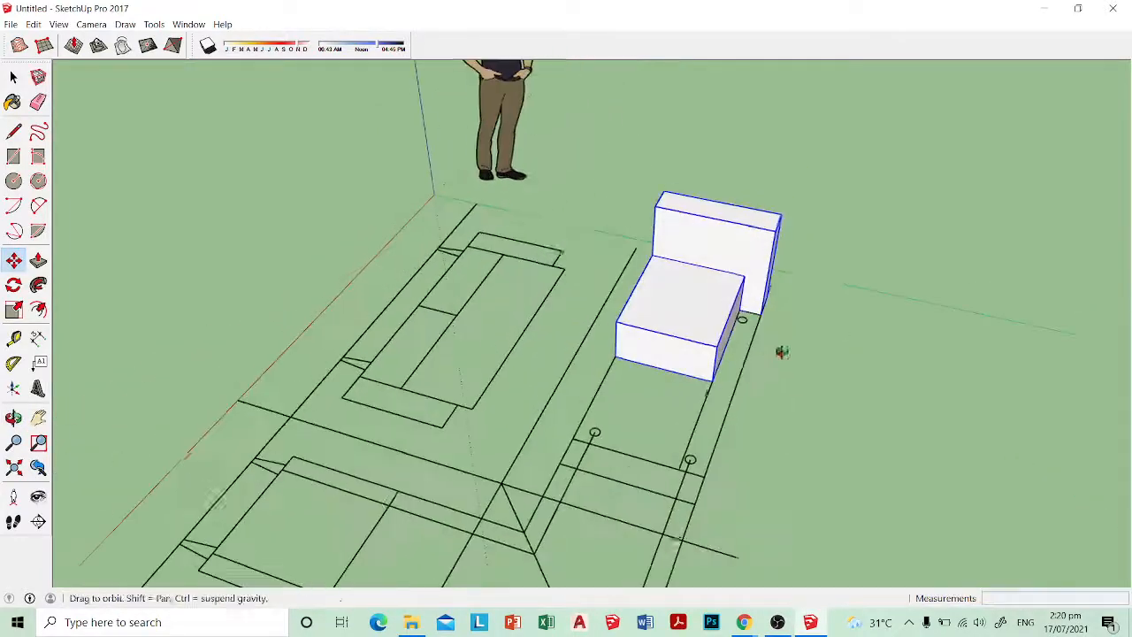
mouse_move(676, 373)
middle_down()
mouse_move(688, 374)
mouse_move(681, 360)
middle_up()
key(space)
Step: Draw a rectangle over the backrest strip in the sofa's plan view, from the armrest to the opposite end
key(r)
scroll(758, 329, up, 2)
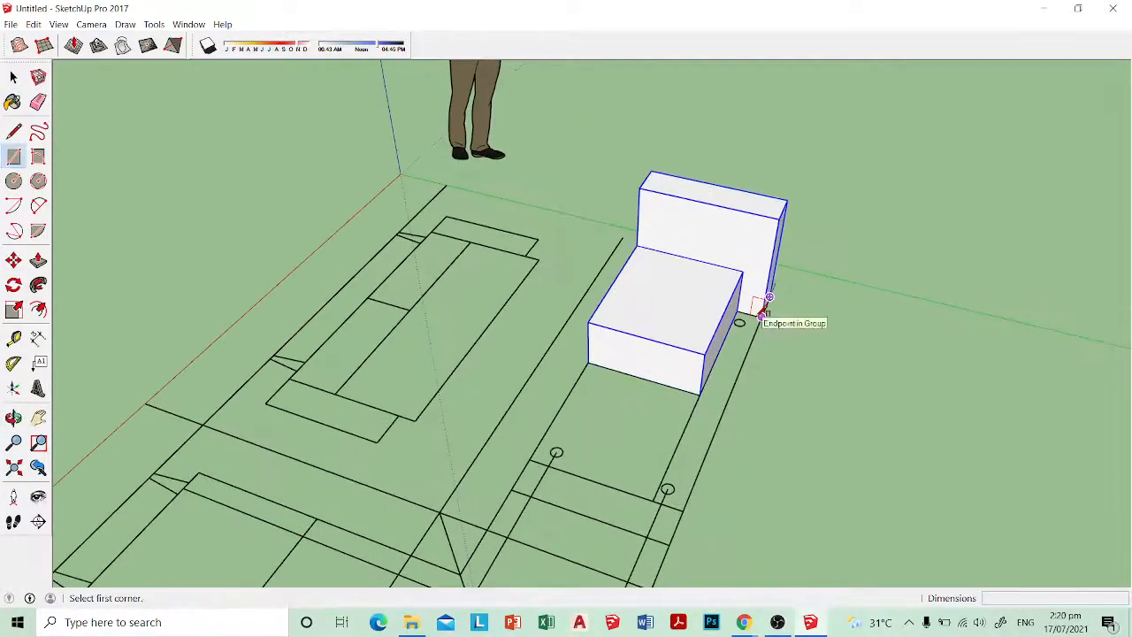
click(753, 316)
click(663, 488)
middle_drag(663, 487, 731, 411)
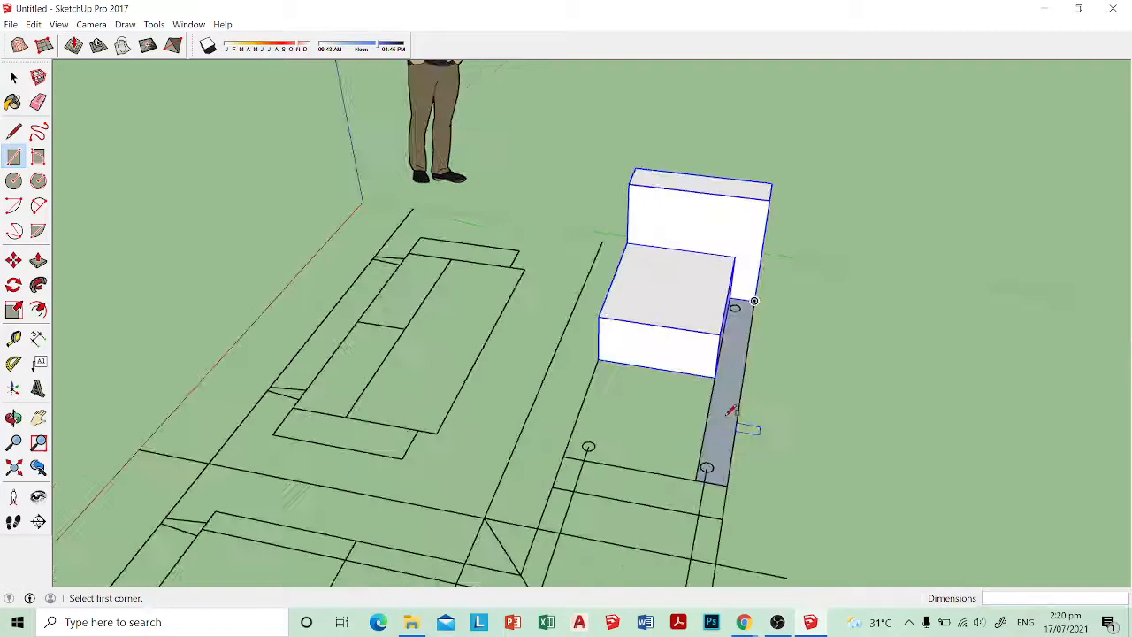
Step: Extrude the backrest face upward to the height of the armrest's top
key(p)
click(731, 353)
click(686, 191)
middle_drag(685, 191, 928, 199)
scroll(758, 321, down, 2)
key(space)
Step: Dimension the height difference between the armrest and backrest tops in the sofa's front view
middle_drag(758, 354, 845, 343)
middle_drag(676, 411, 744, 510)
scroll(556, 351, up, 3)
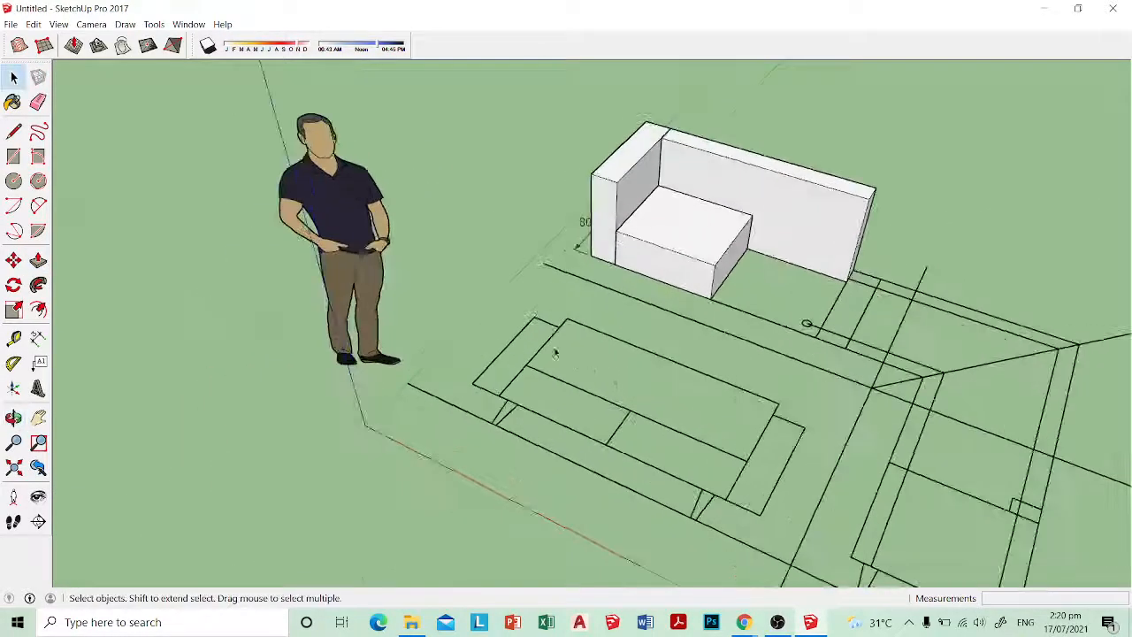
click(38, 338)
click(571, 328)
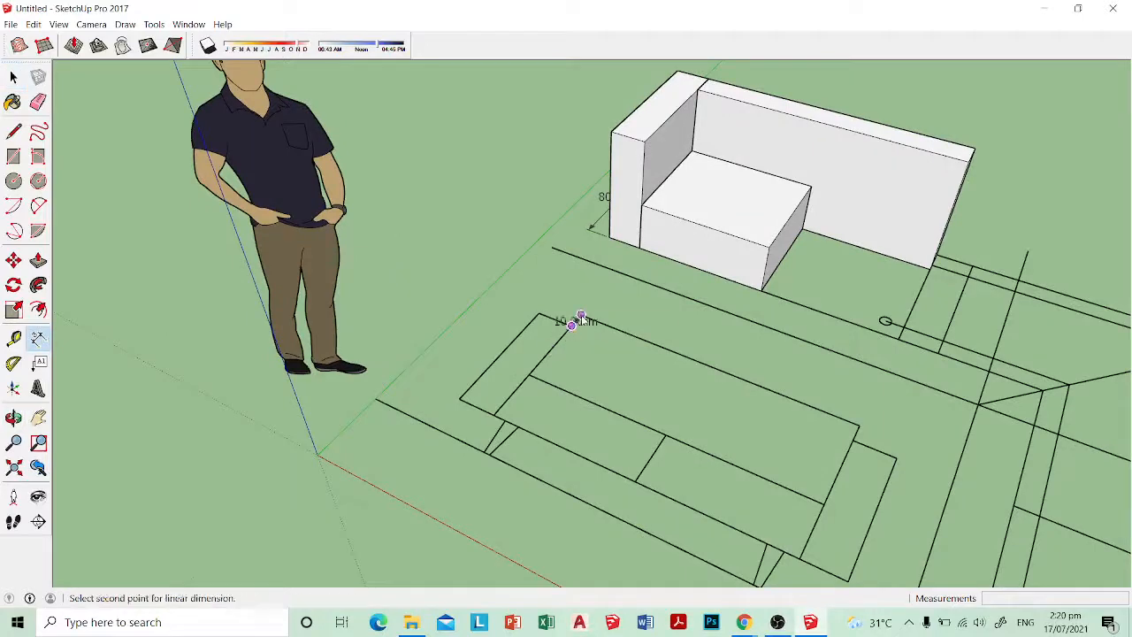
click(576, 320)
click(573, 318)
key(space)
Step: Extrude the top face of the backrest upward by 10 cm
middle_drag(862, 264, 865, 207)
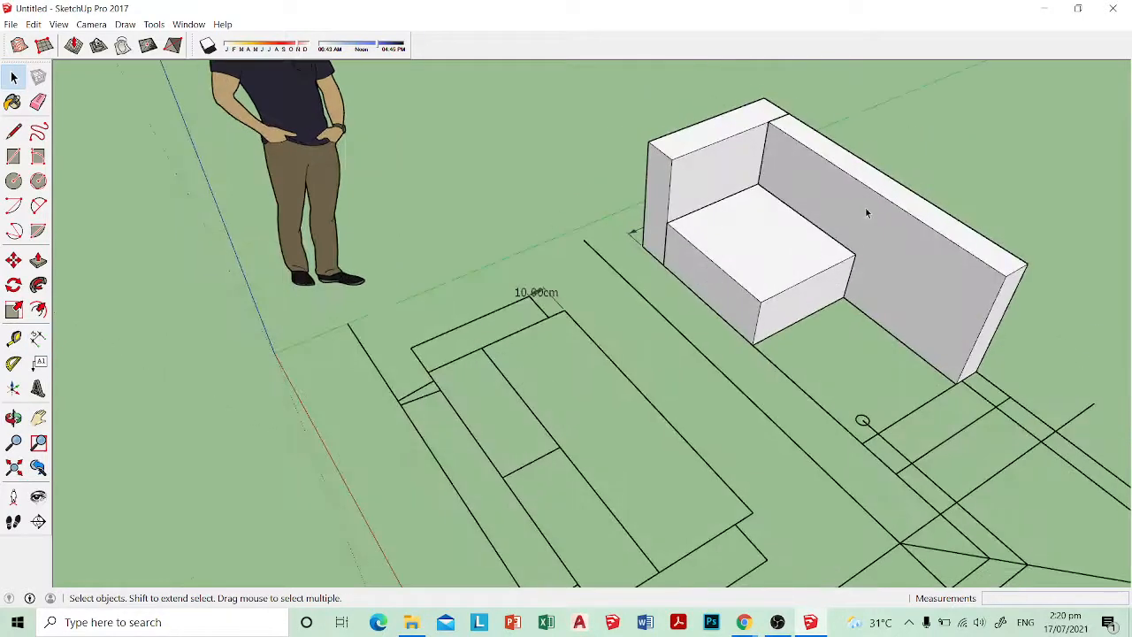
key(p)
click(853, 159)
text(10)
key(Return)
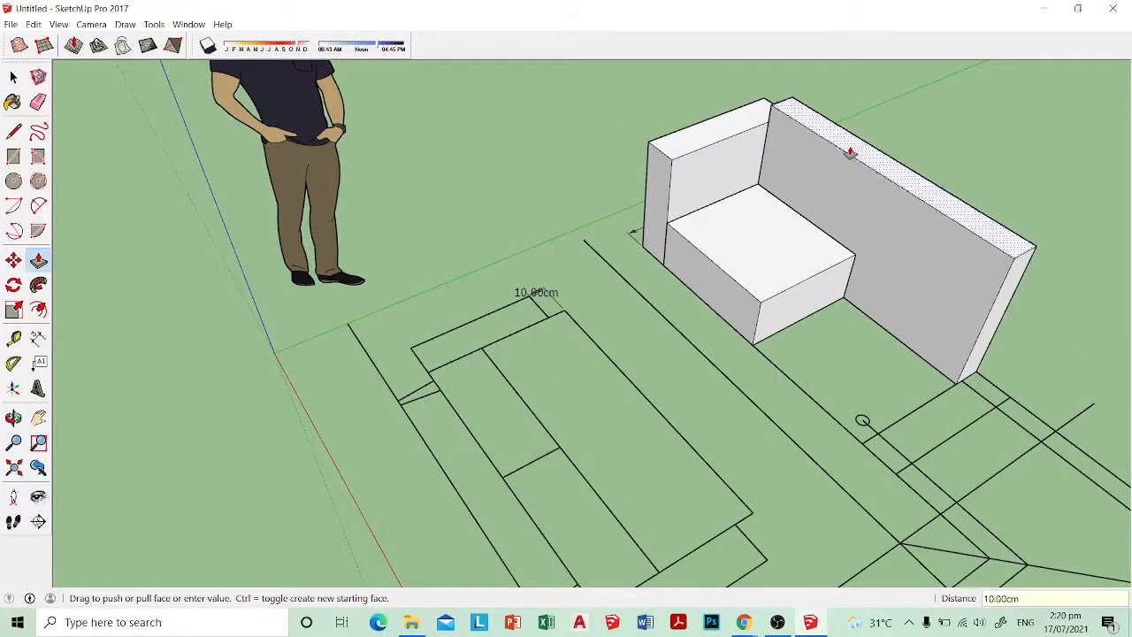
key(space)
Step: Make the backrest block a group
click(903, 219)
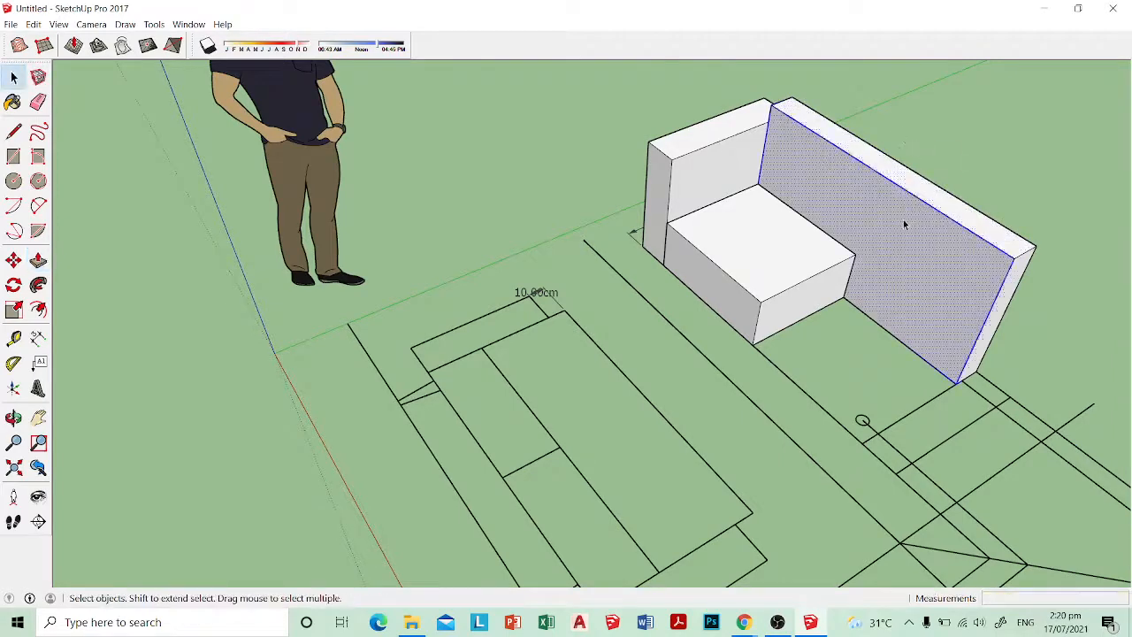
right_click(903, 219)
click(949, 332)
Step: Rotate a copy of the armrest and seat cushion 180° about the midpoint of the cushion's inner top edge
middle_drag(949, 332, 630, 354)
click(630, 354)
shift+click(566, 298)
middle_drag(587, 321, 632, 342)
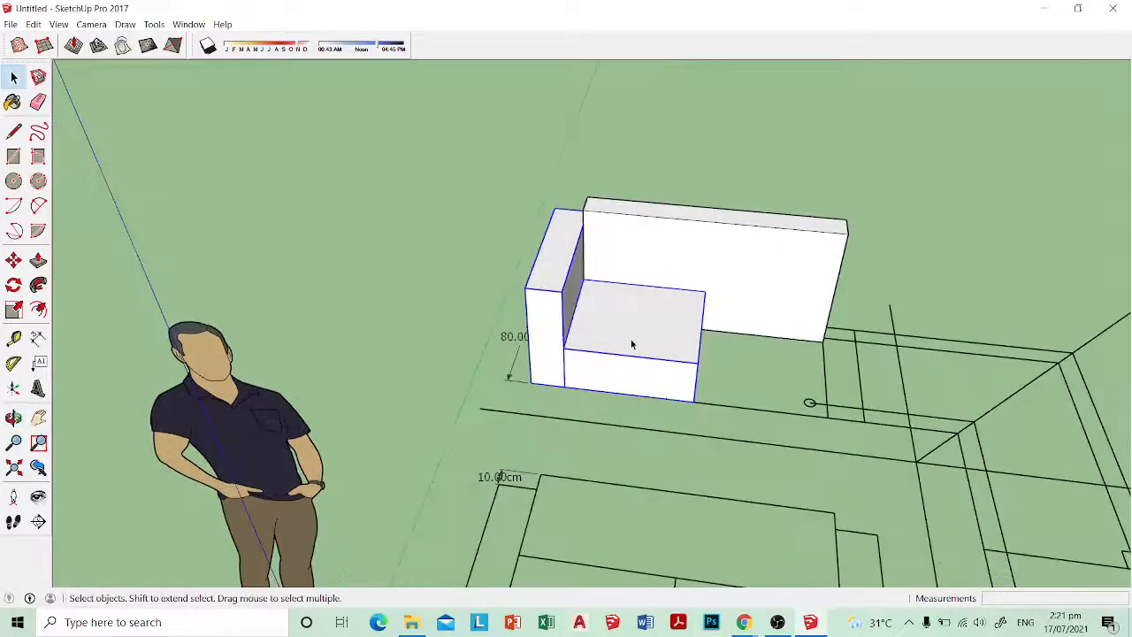
key(m)
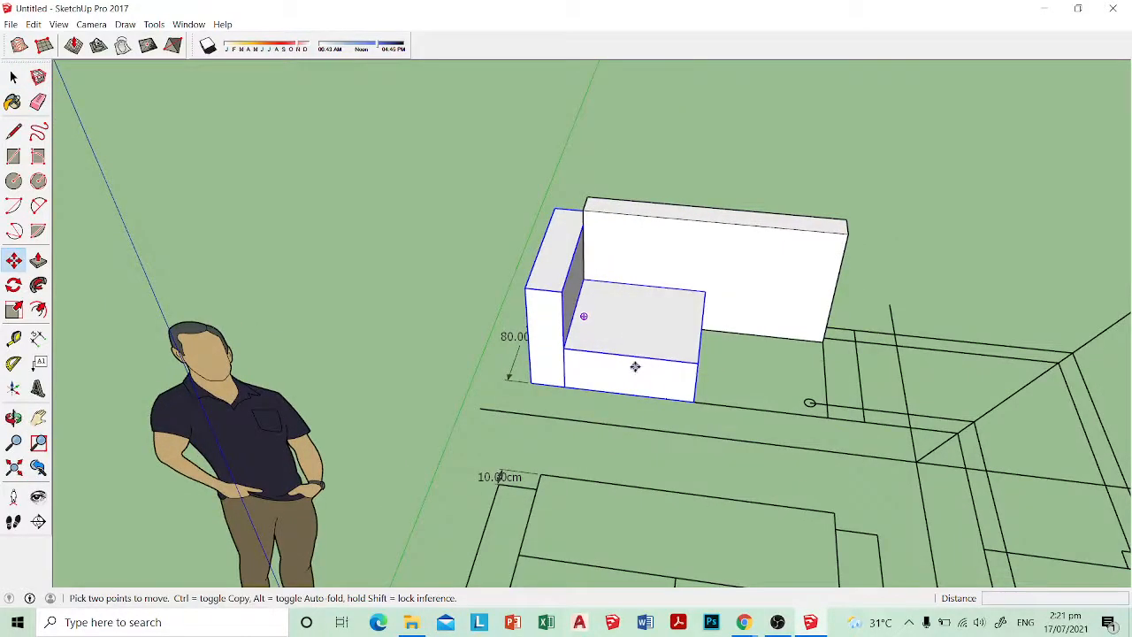
click(13, 285)
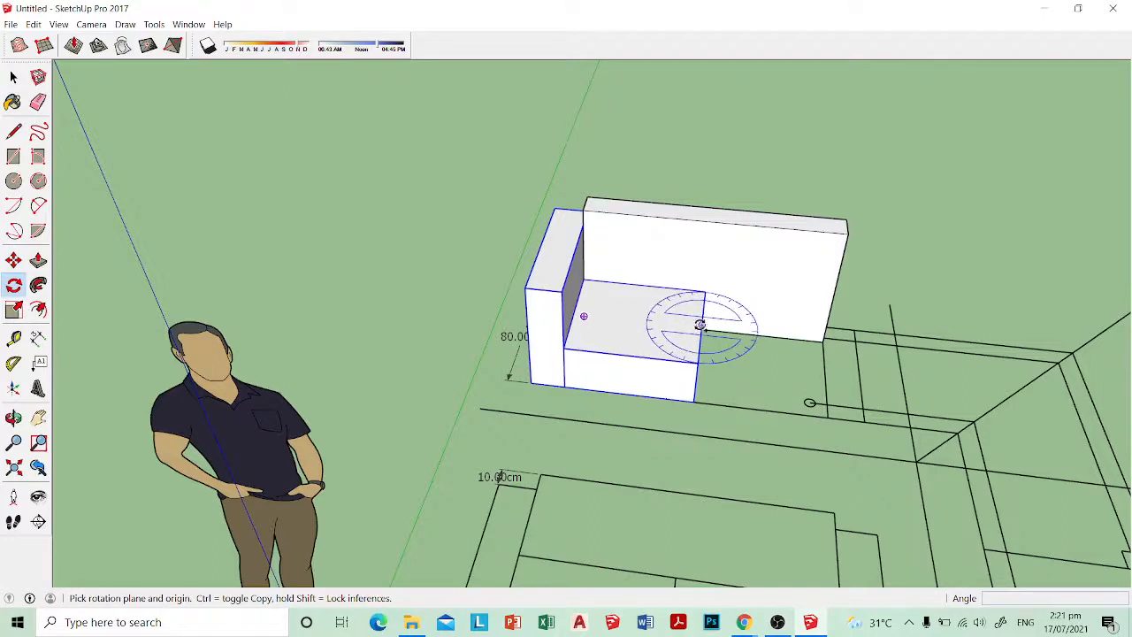
drag(700, 324, 698, 363)
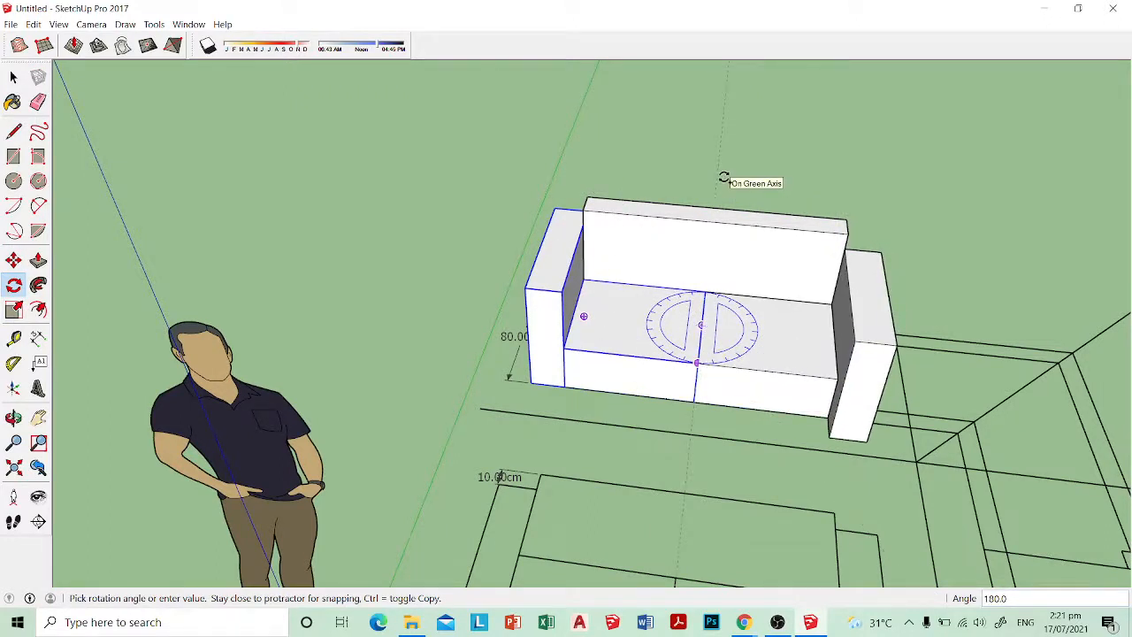
click(723, 178)
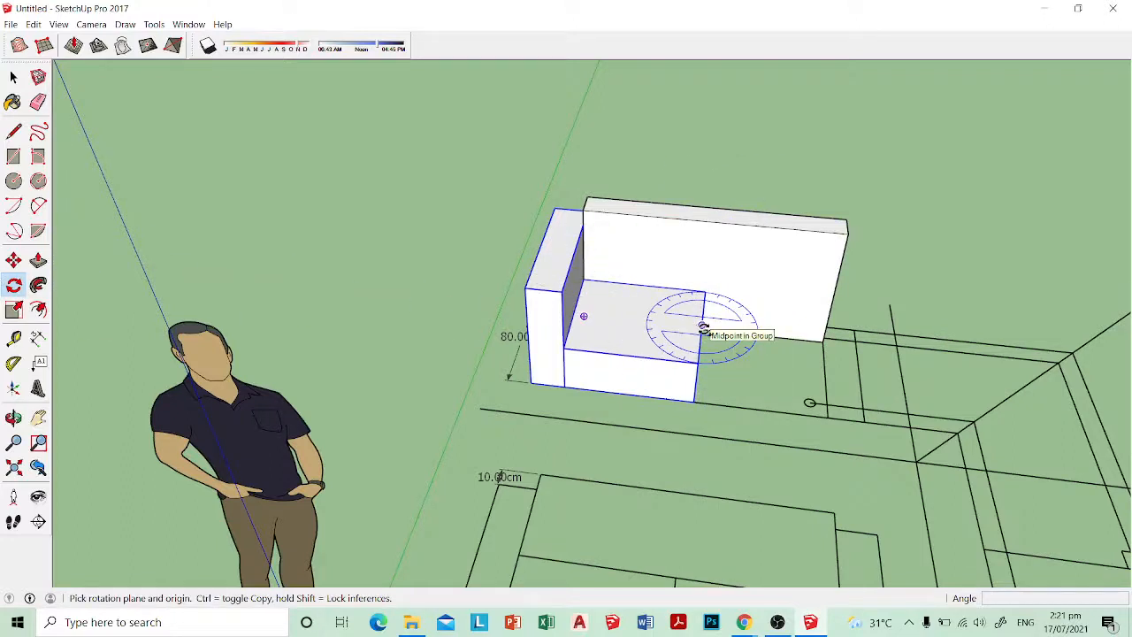
click(704, 329)
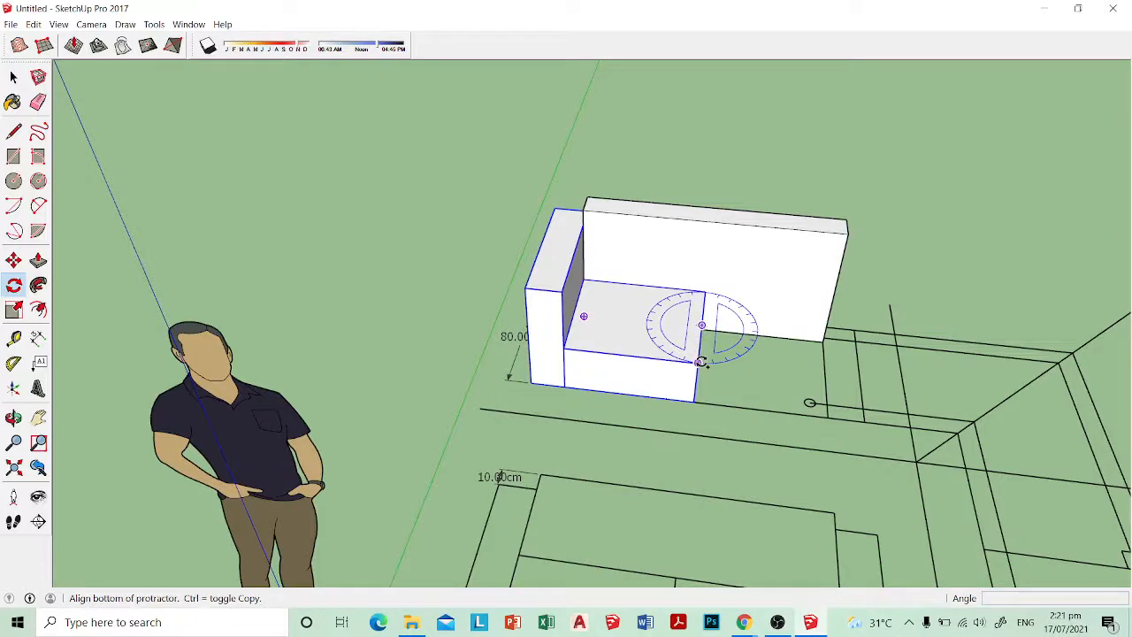
click(698, 363)
click(705, 293)
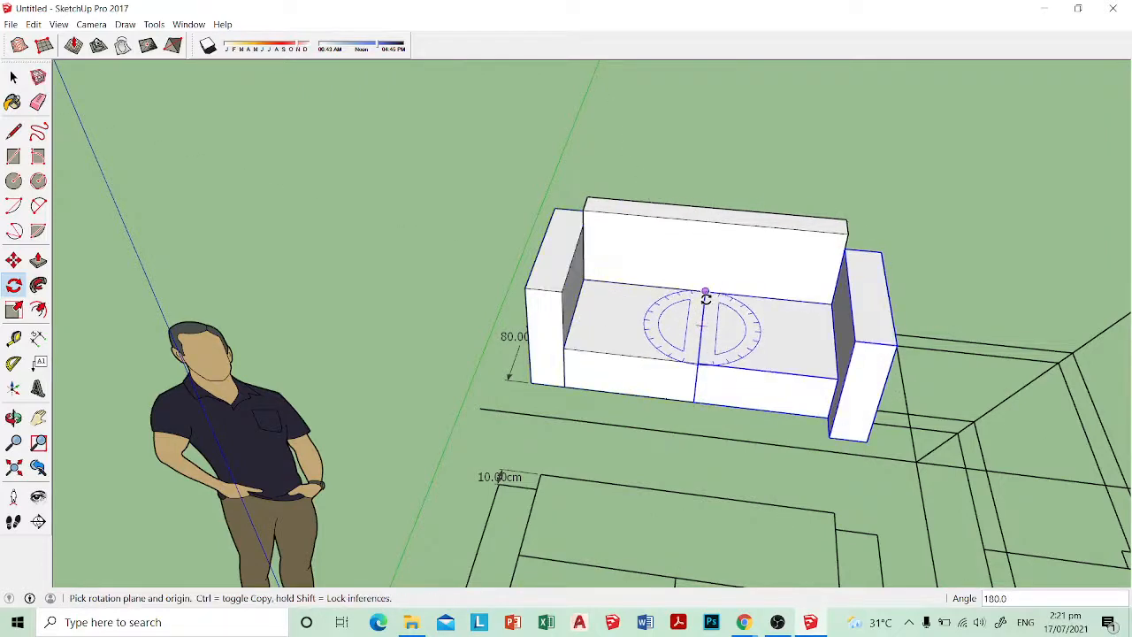
Step: Move the rotated armrest copy so its top inner rear corner meets the backrest's outer rear edge
key(space)
click(917, 230)
middle_drag(814, 237, 639, 288)
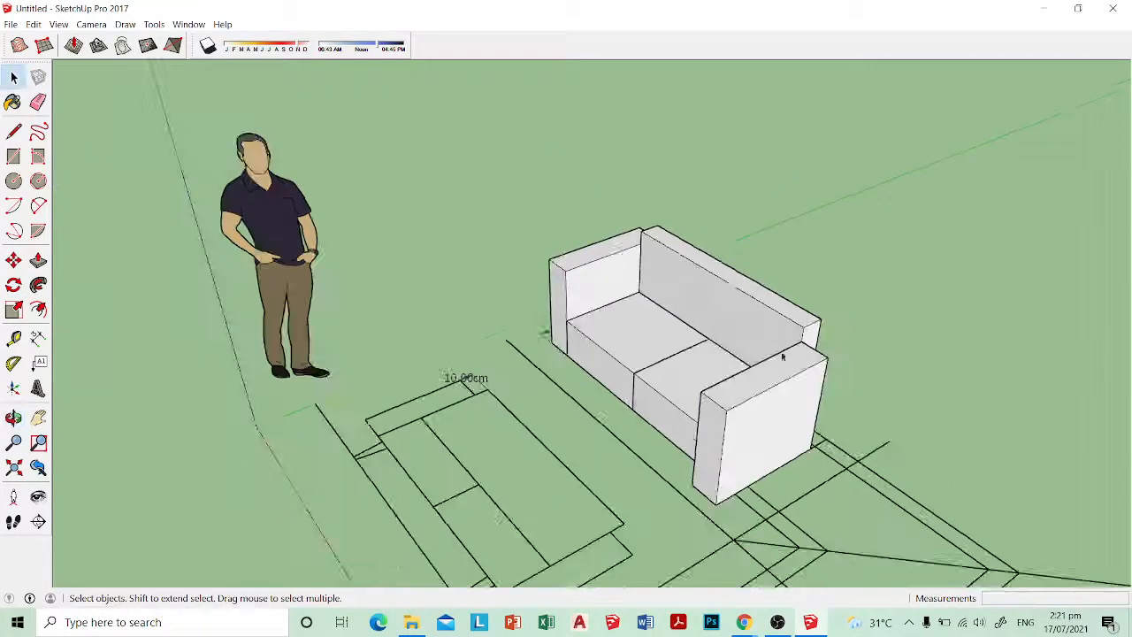
middle_drag(781, 356, 558, 387)
key(m)
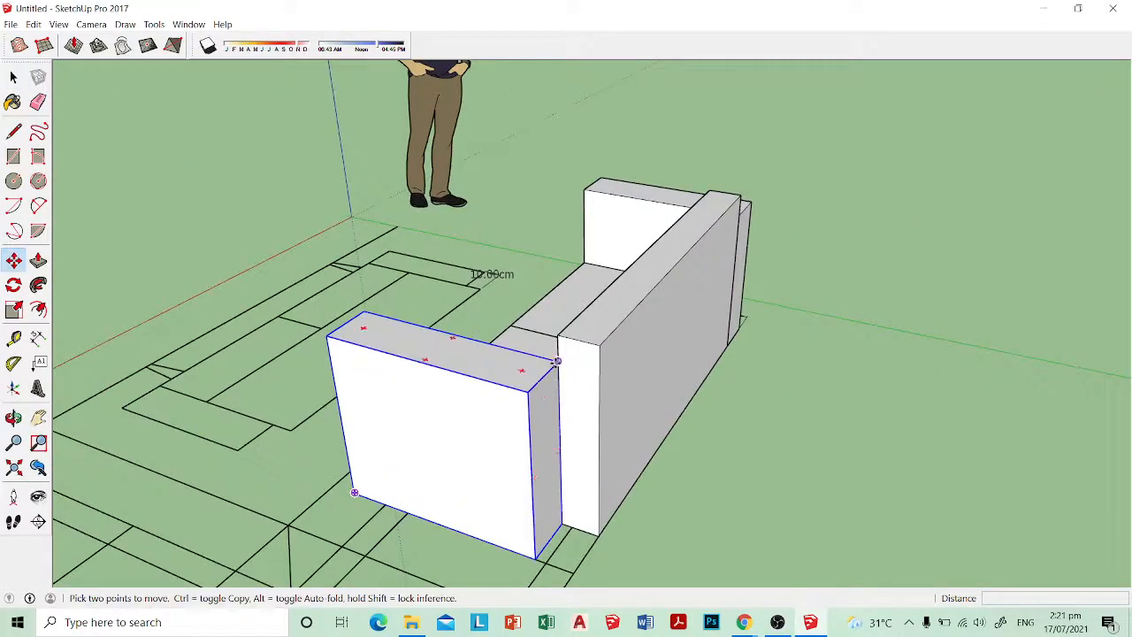
click(557, 360)
click(600, 373)
key(space)
Step: Select the backrest, both armrests and a seat cushion in turn to check that they are separate pieces
click(685, 396)
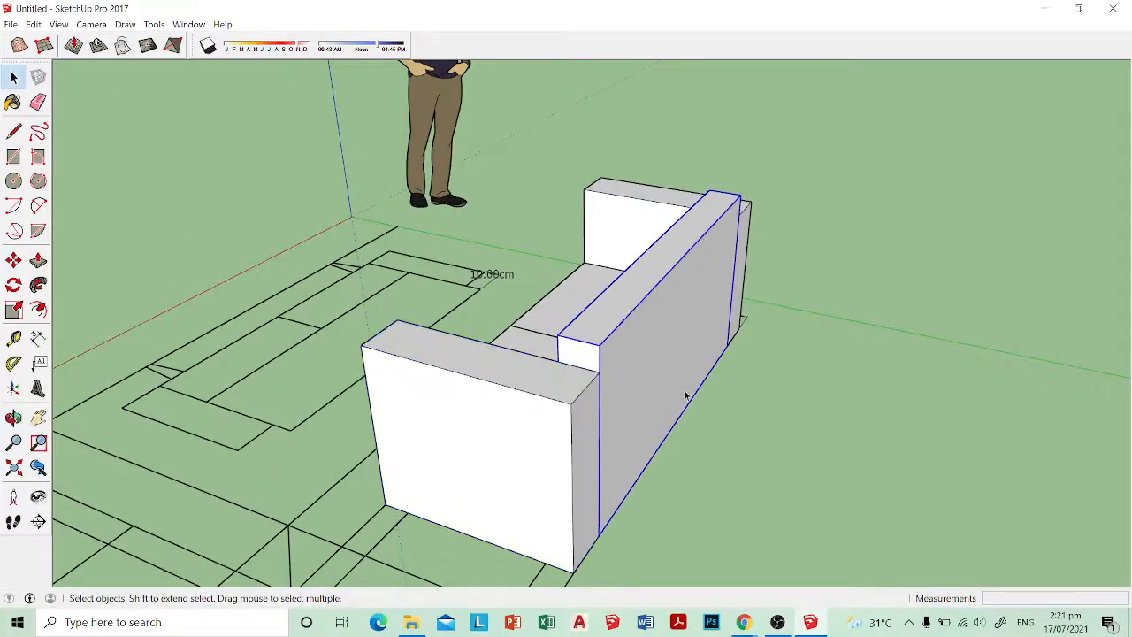
middle_drag(686, 395, 698, 306)
click(565, 286)
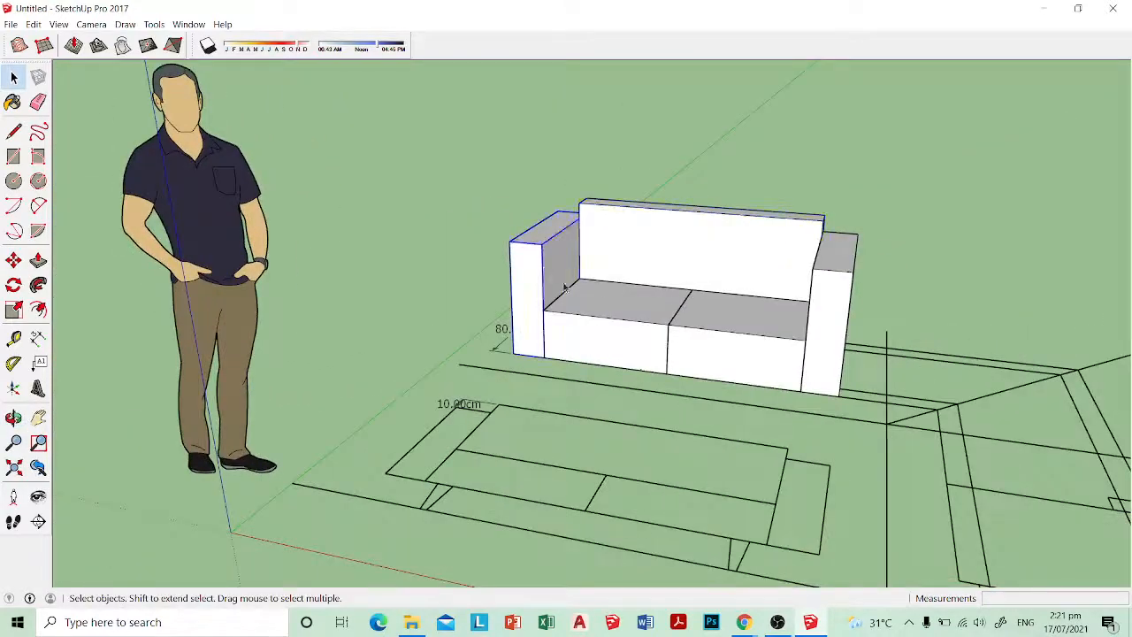
click(610, 305)
click(787, 265)
click(828, 287)
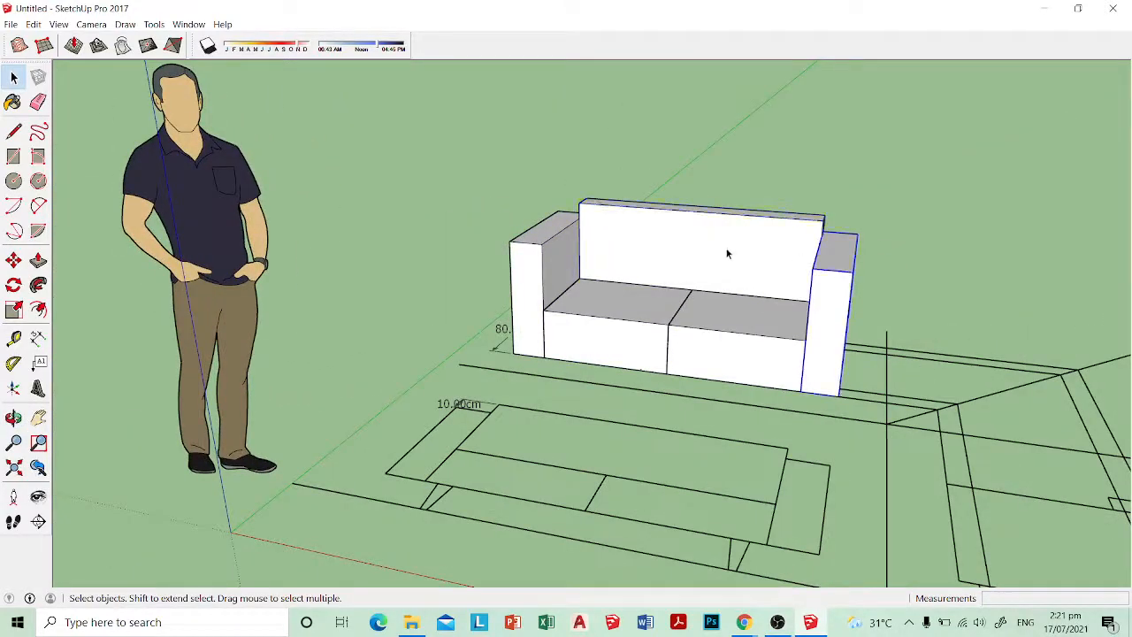
middle_drag(604, 281, 690, 391)
click(723, 326)
key(m)
click(690, 391)
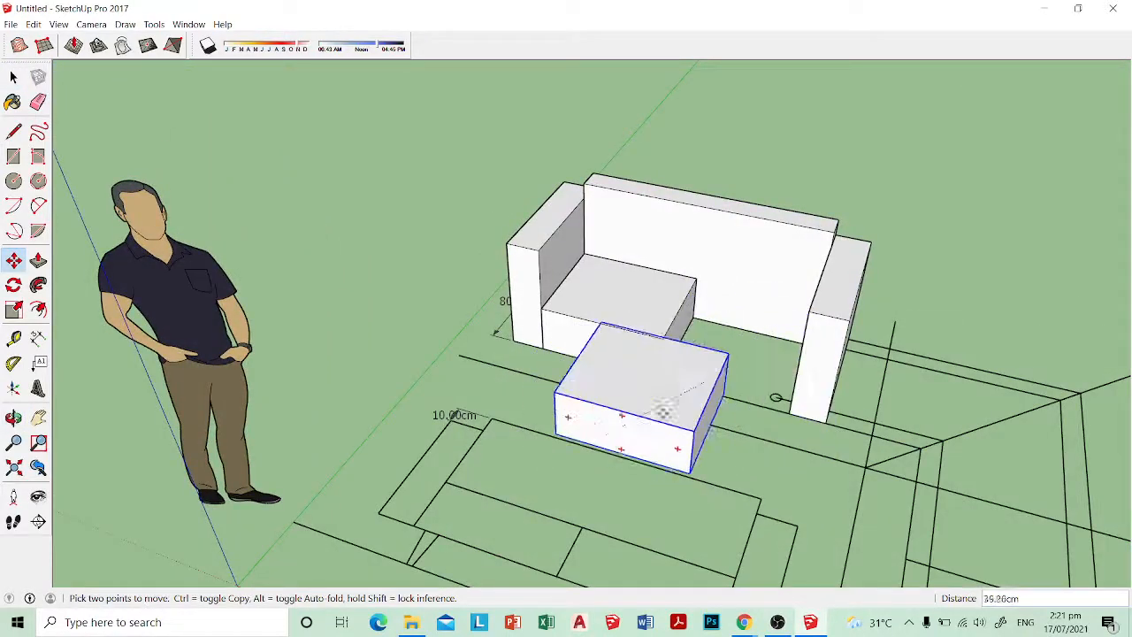
key(Escape)
key(space)
Step: Switch to Chrome and examine the Harden 3-seater sofa reference photo for the armrest shape
middle_drag(916, 276, 1038, 349)
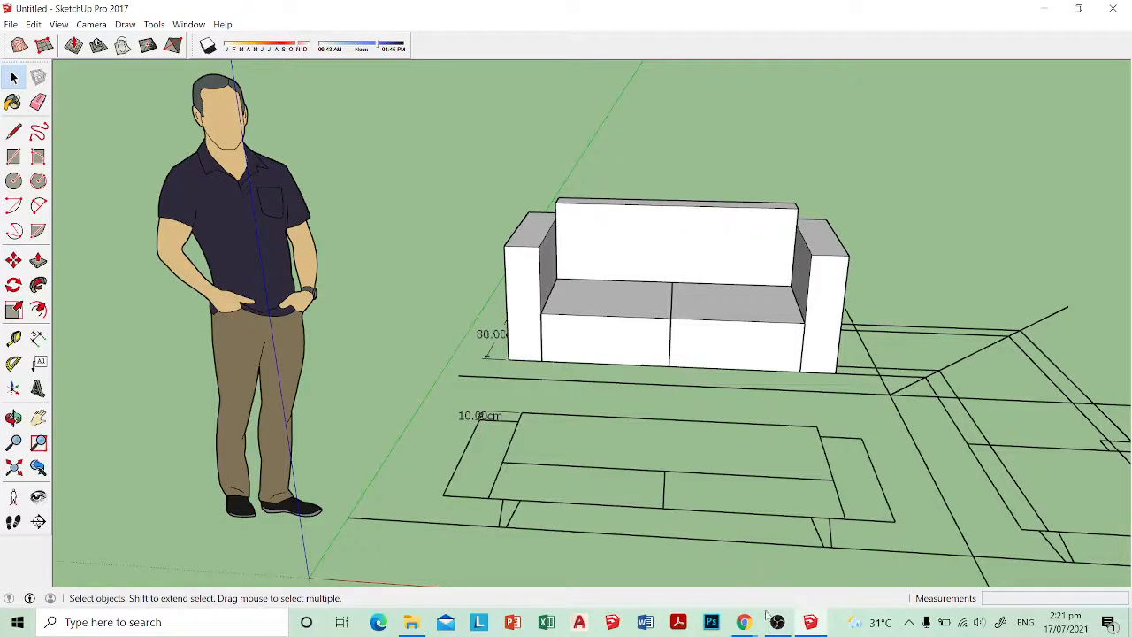
mouse_move(747, 619)
click(663, 557)
click(810, 12)
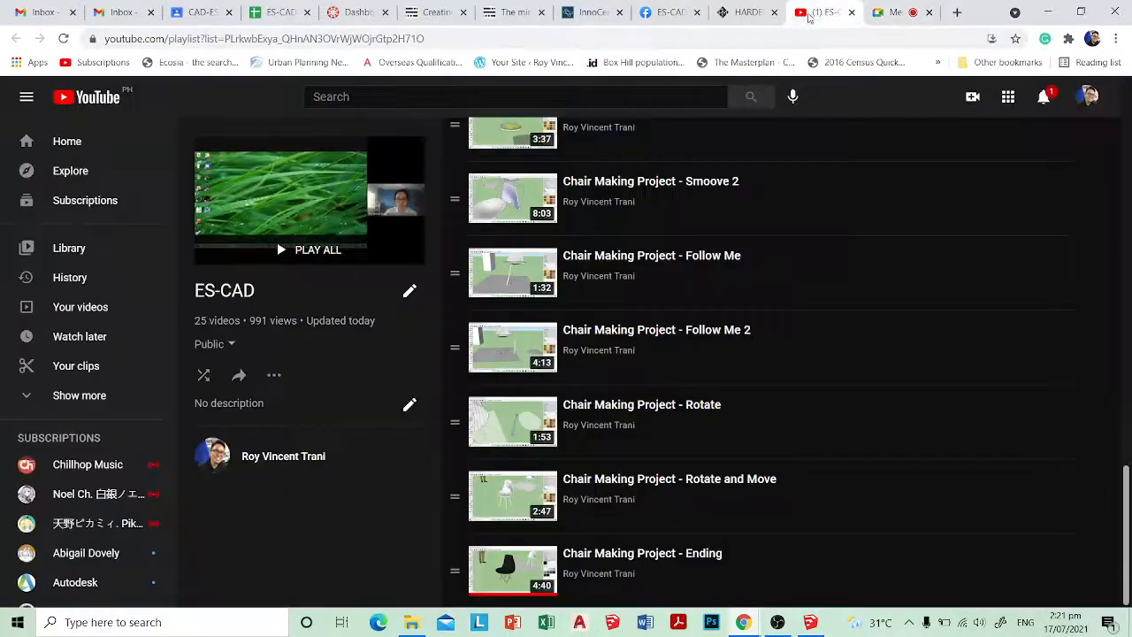
click(743, 12)
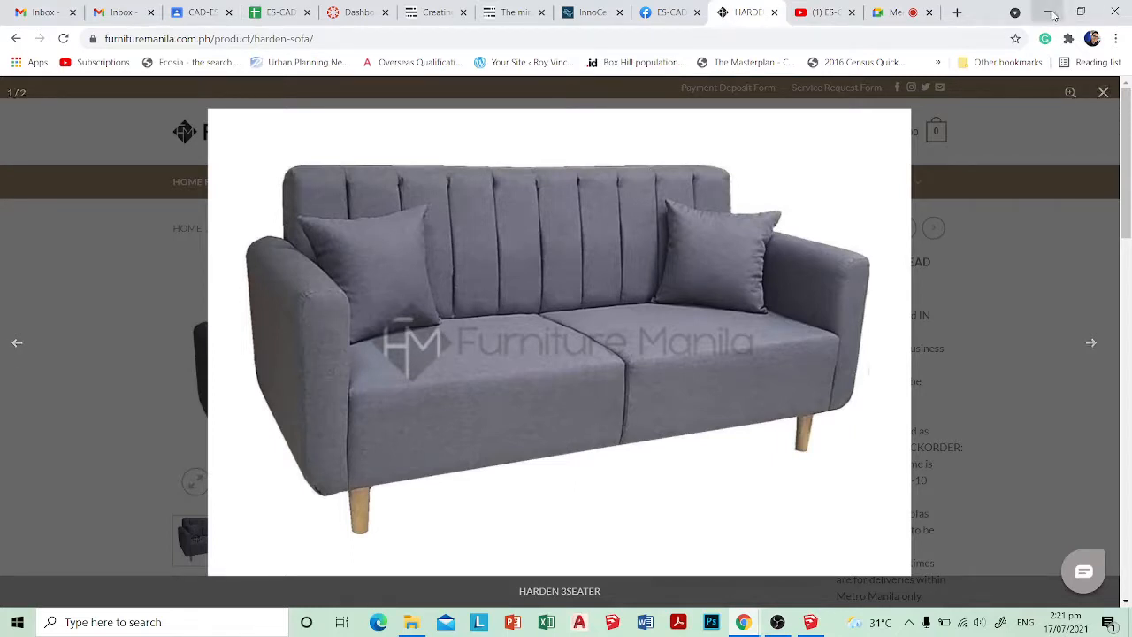
click(1050, 12)
Step: Open the left armrest group for editing and select the top edge of its front face
scroll(543, 275, up, 6)
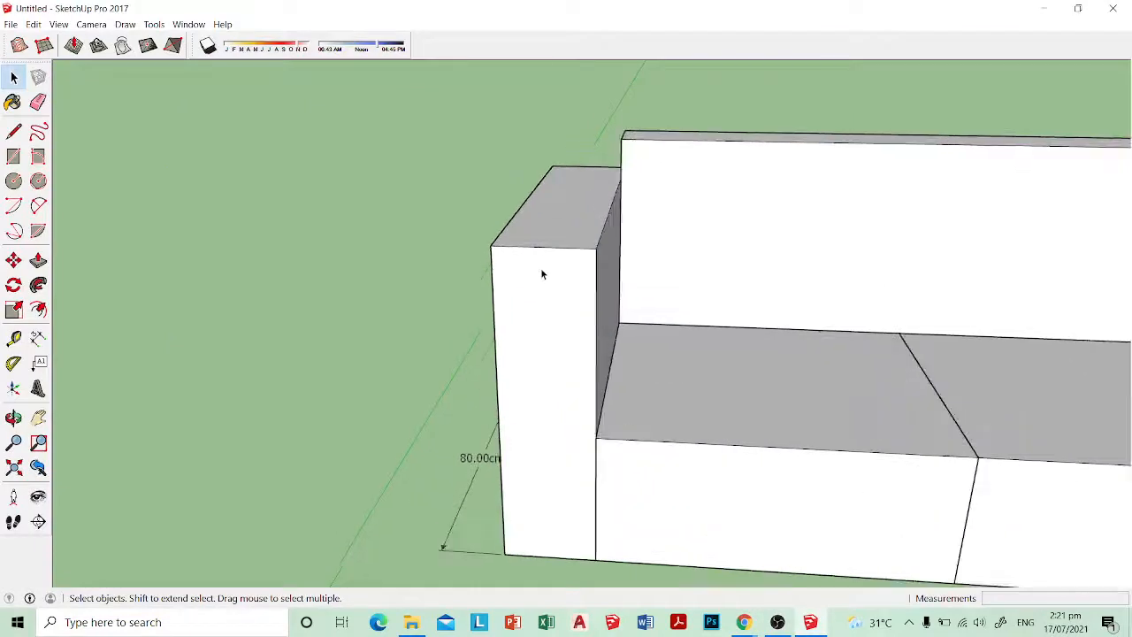
double_click(541, 270)
scroll(537, 274, up, 2)
middle_drag(536, 277, 543, 185)
scroll(516, 192, up, 1)
shift+middle_drag(548, 136, 546, 213)
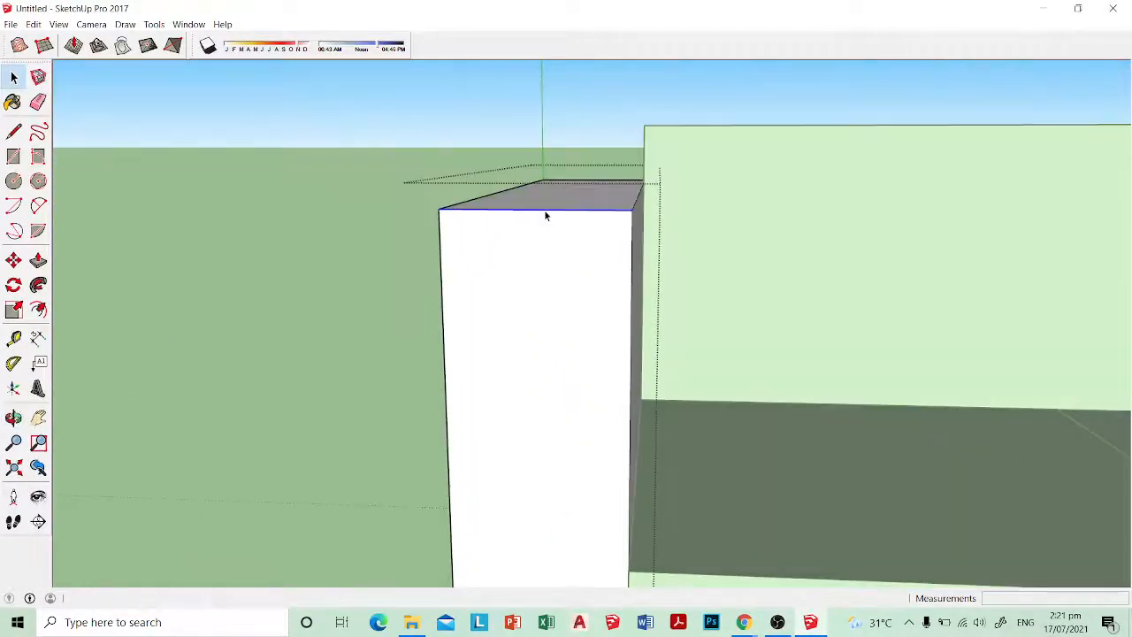
key(m)
click(547, 210)
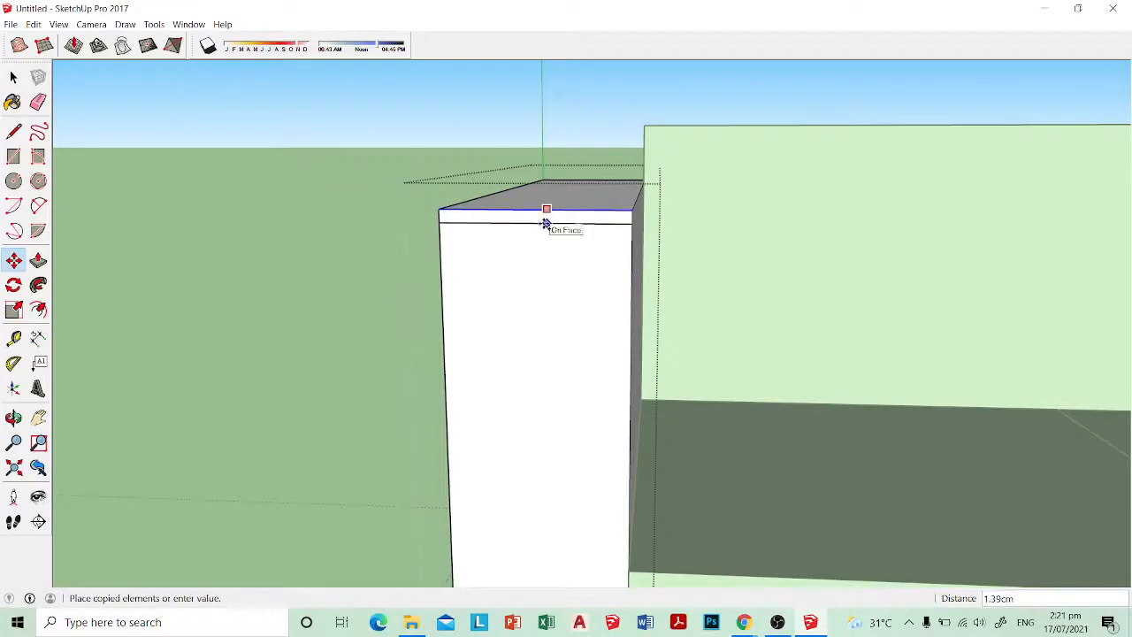
key(Escape)
Step: Try offsetting the outline of the left armrest's front face inward by 1 cm and by 1.5 cm
click(38, 308)
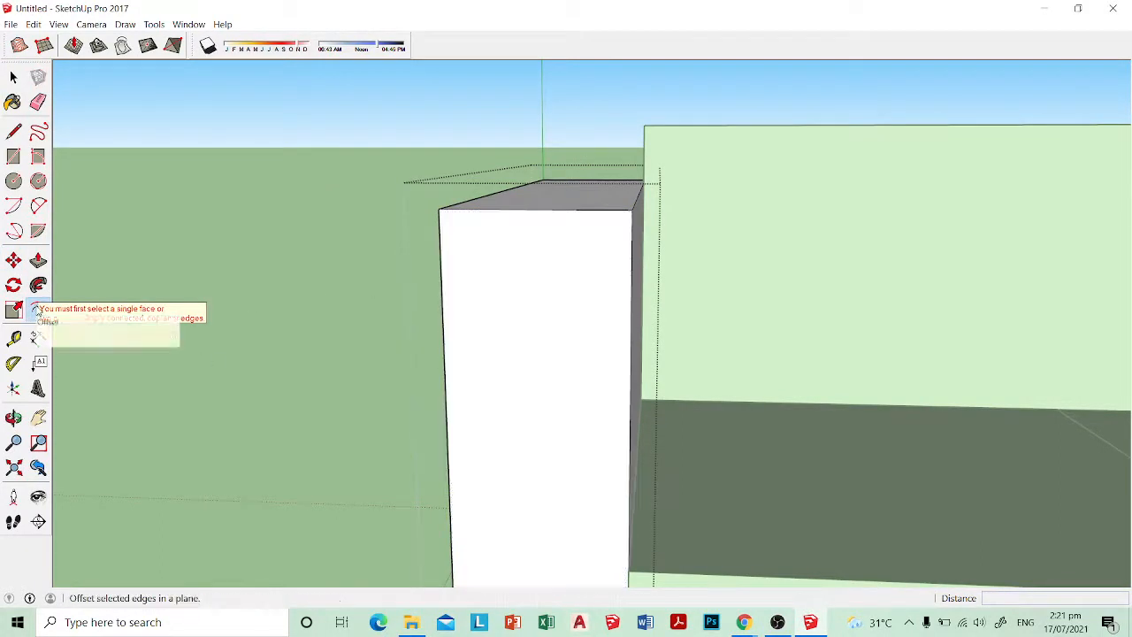
click(462, 266)
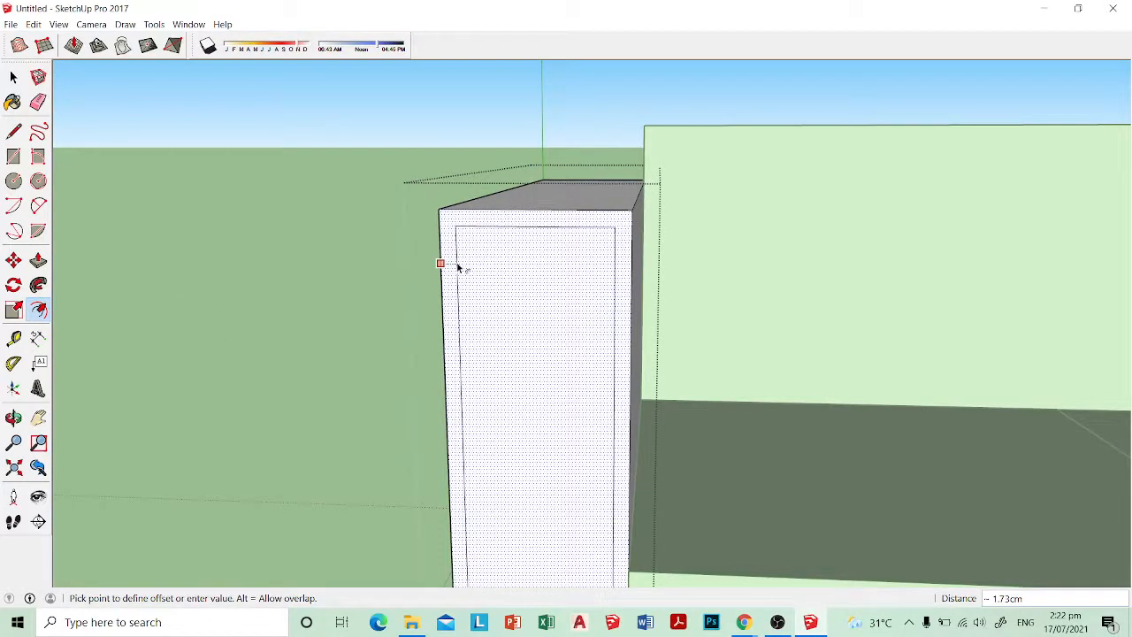
key(Return)
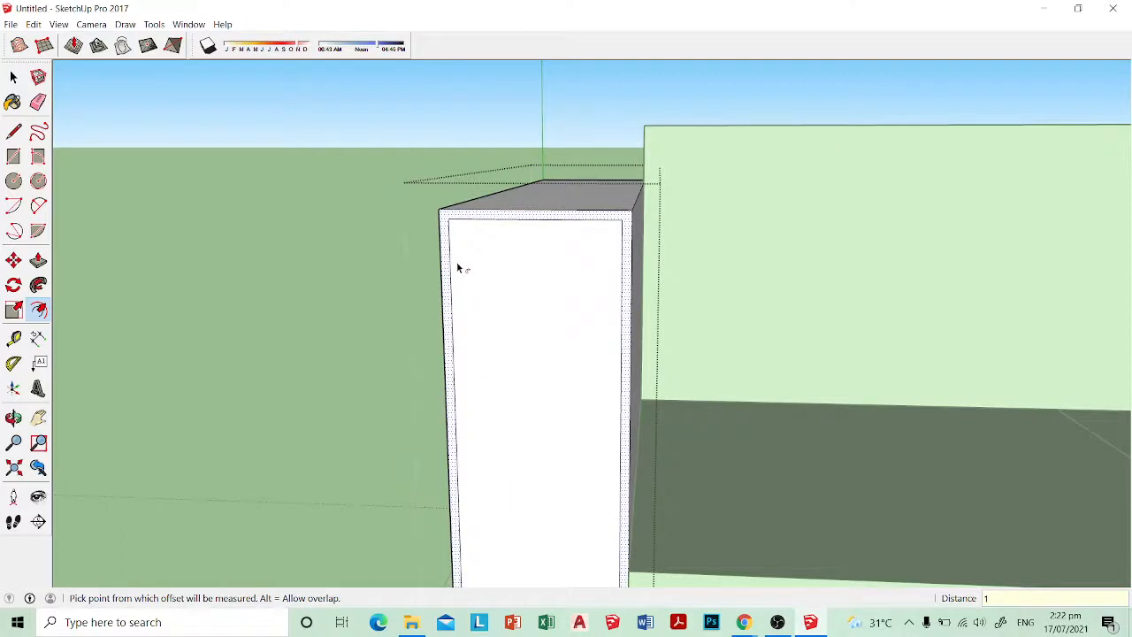
key(ctrl+z)
click(440, 235)
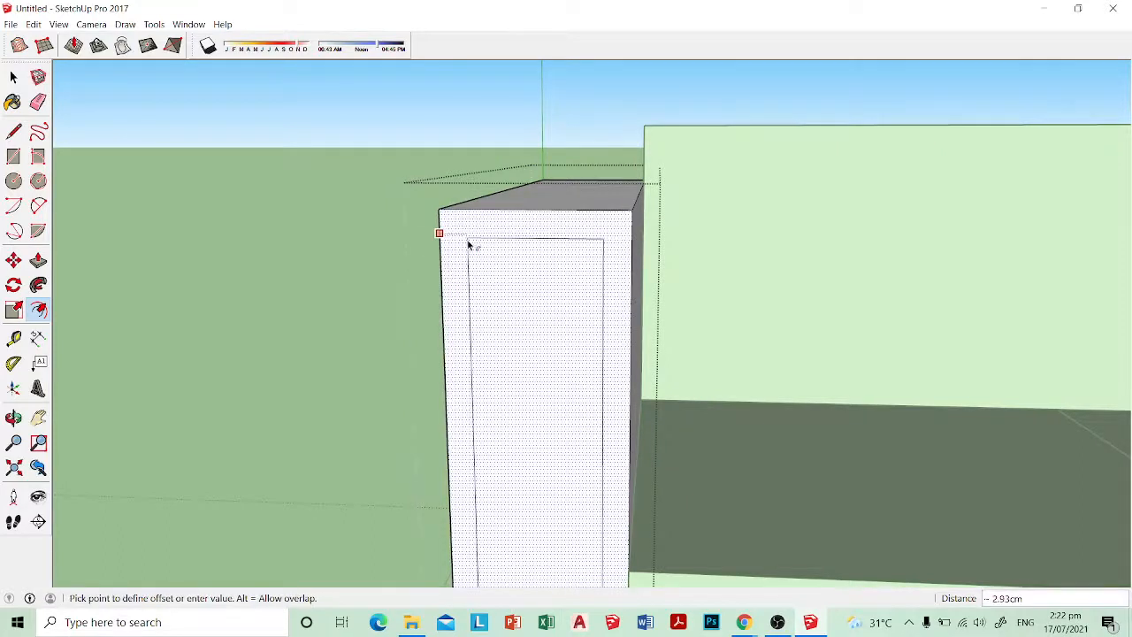
text(1.5)
key(Return)
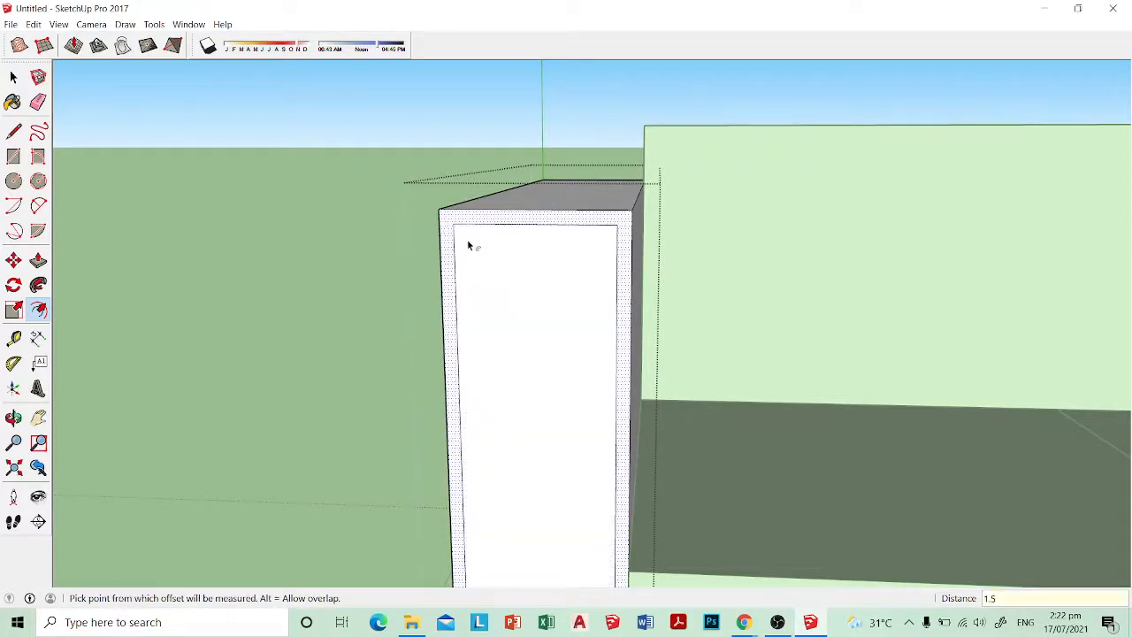
Step: Switch to Chrome and compare the armrest's rounded corners with the Harden sofa reference photo
click(777, 626)
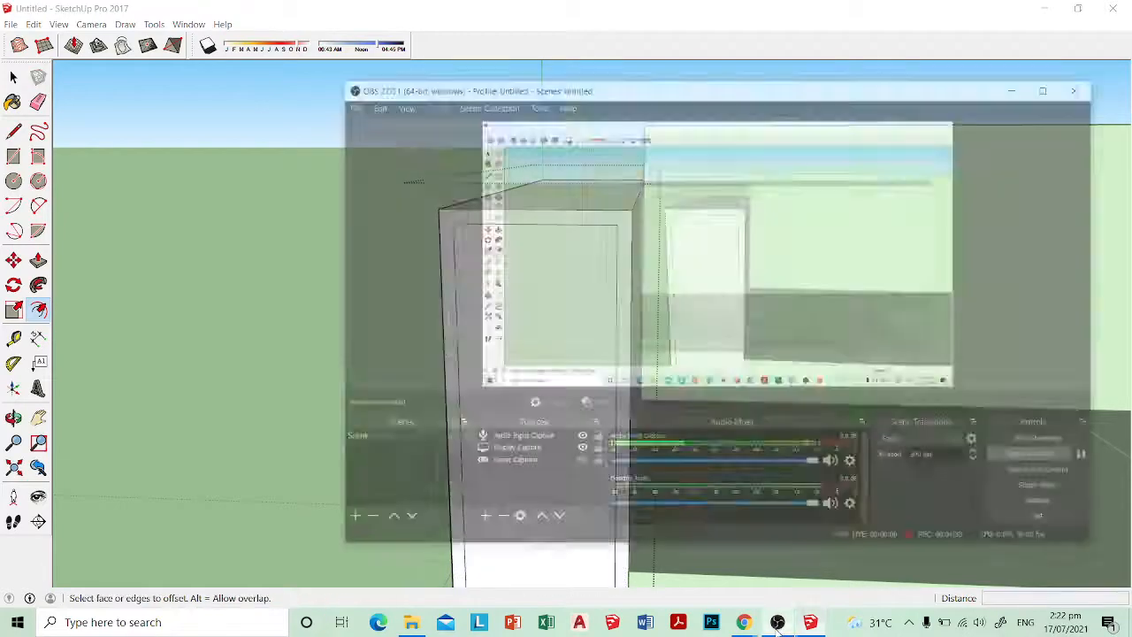
click(777, 623)
mouse_move(743, 622)
click(646, 540)
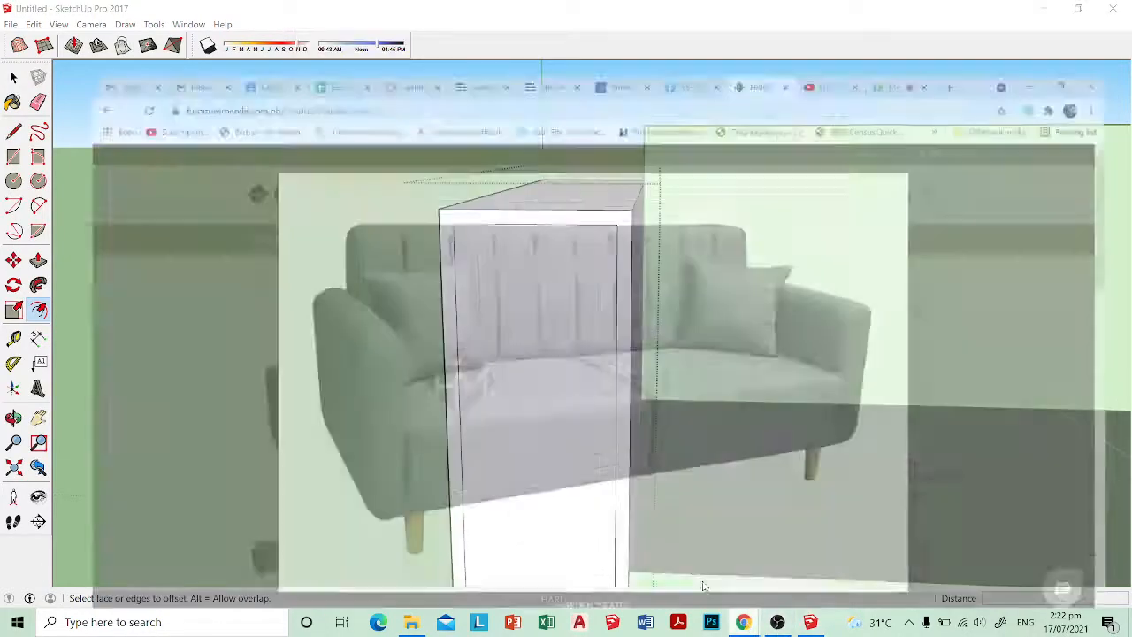
click(1047, 12)
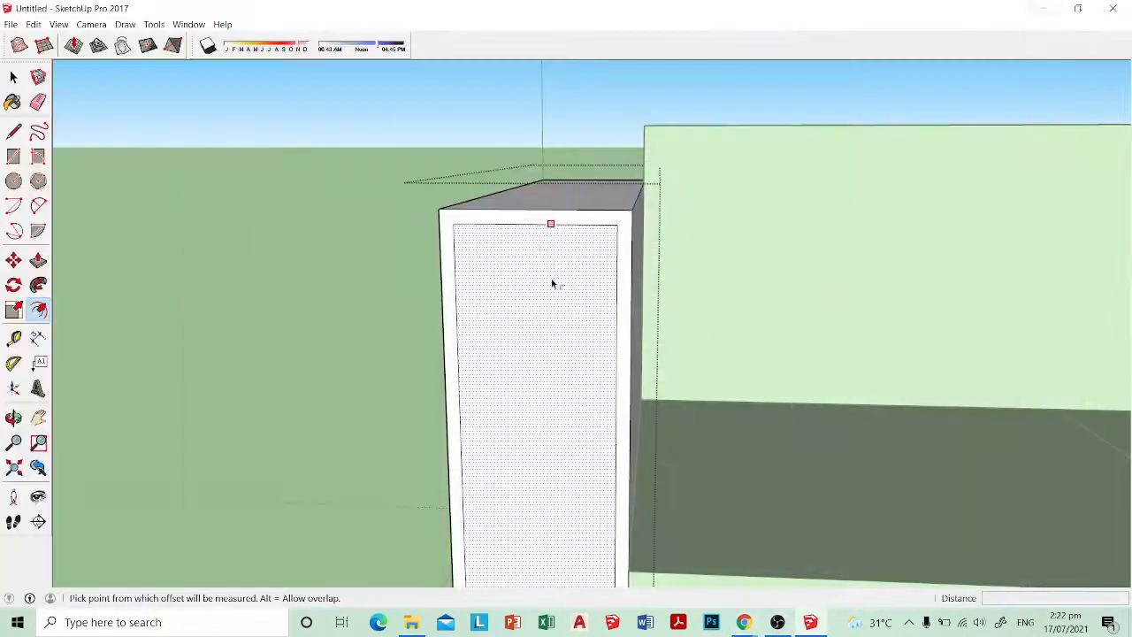
Step: Offset the outline of the left armrest's front face inward by 2 cm
click(551, 276)
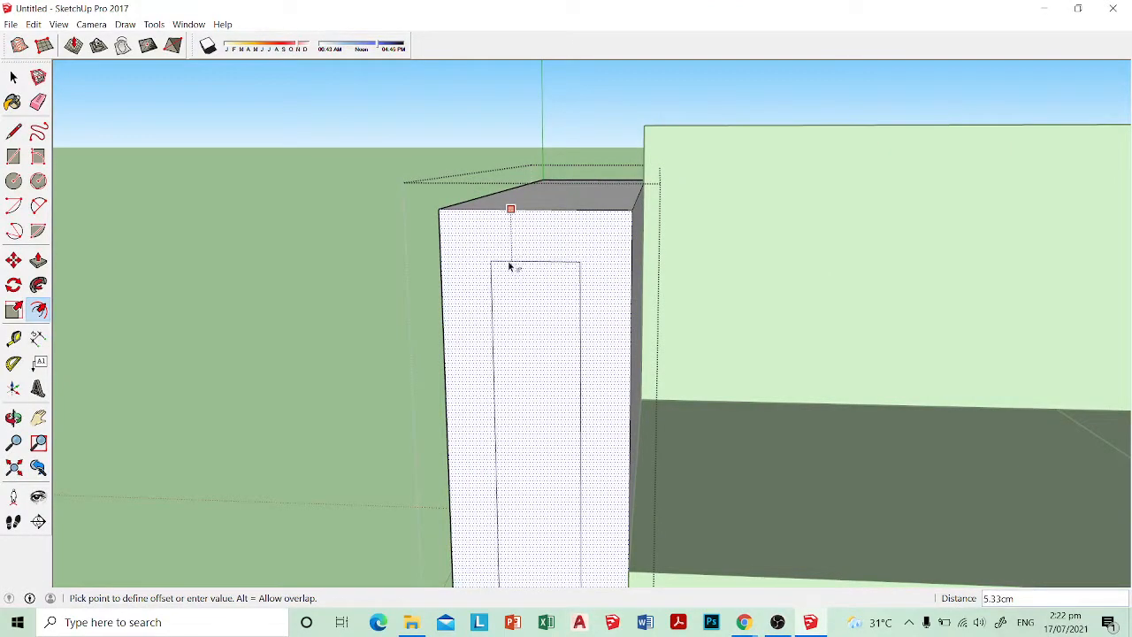
text(2)
key(Return)
Step: Draw horizontal and vertical lines from the inset outline's upper-left corner, each extending past the front face's outer edge
mouse_move(508, 263)
middle_down()
mouse_move(599, 235)
mouse_move(543, 221)
mouse_move(459, 232)
mouse_move(513, 245)
middle_up()
scroll(452, 182, up, 2)
middle_drag(452, 182, 445, 223)
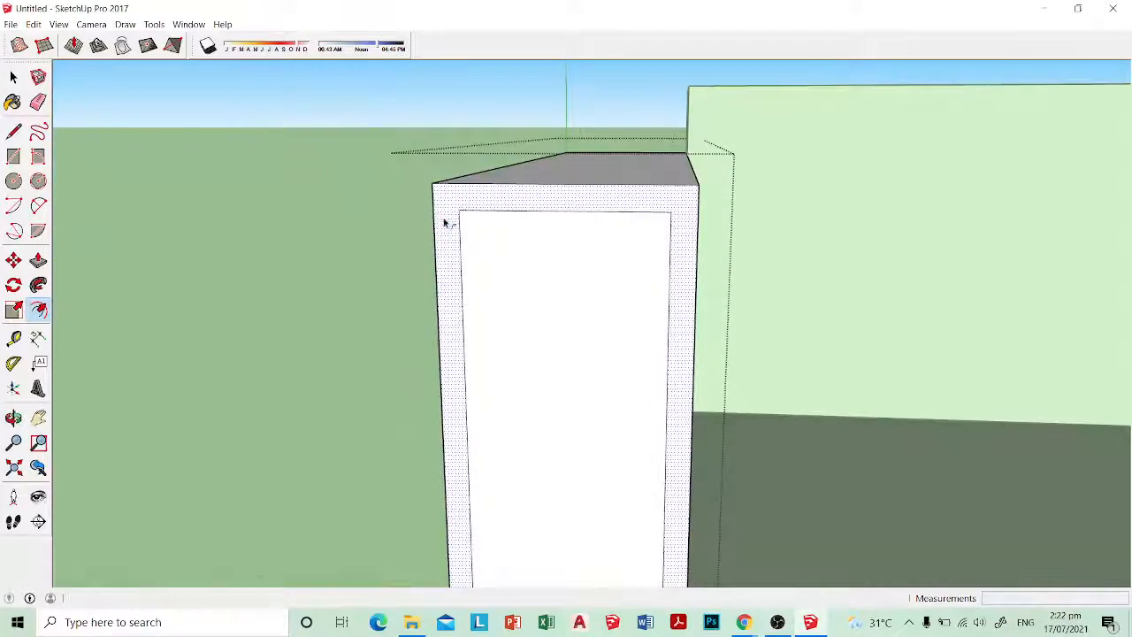
scroll(459, 196, up, 2)
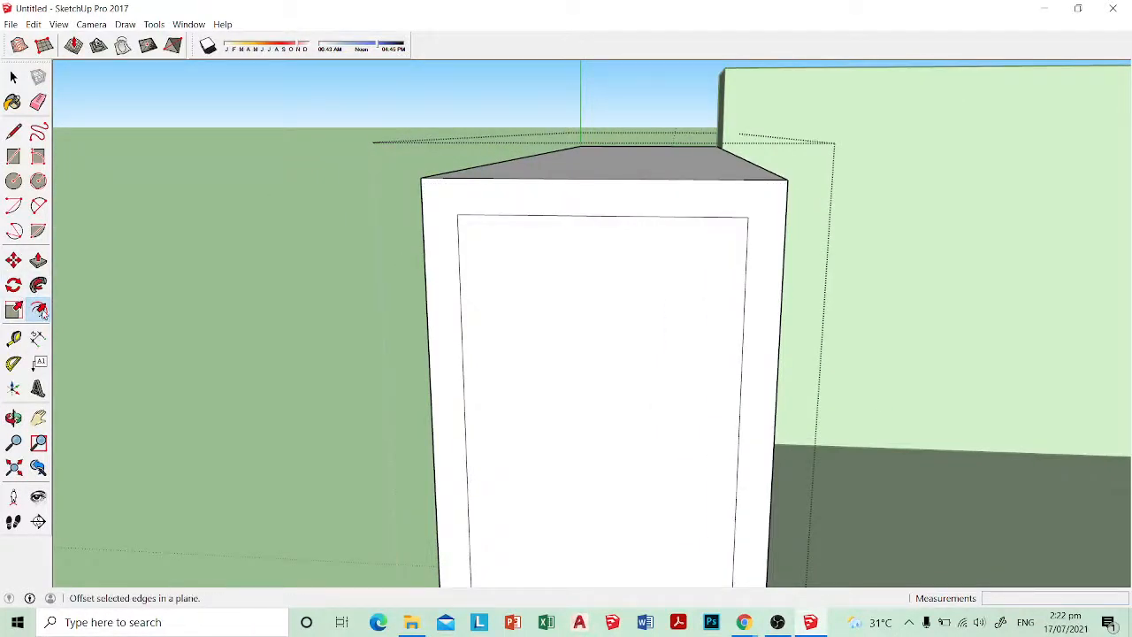
click(40, 206)
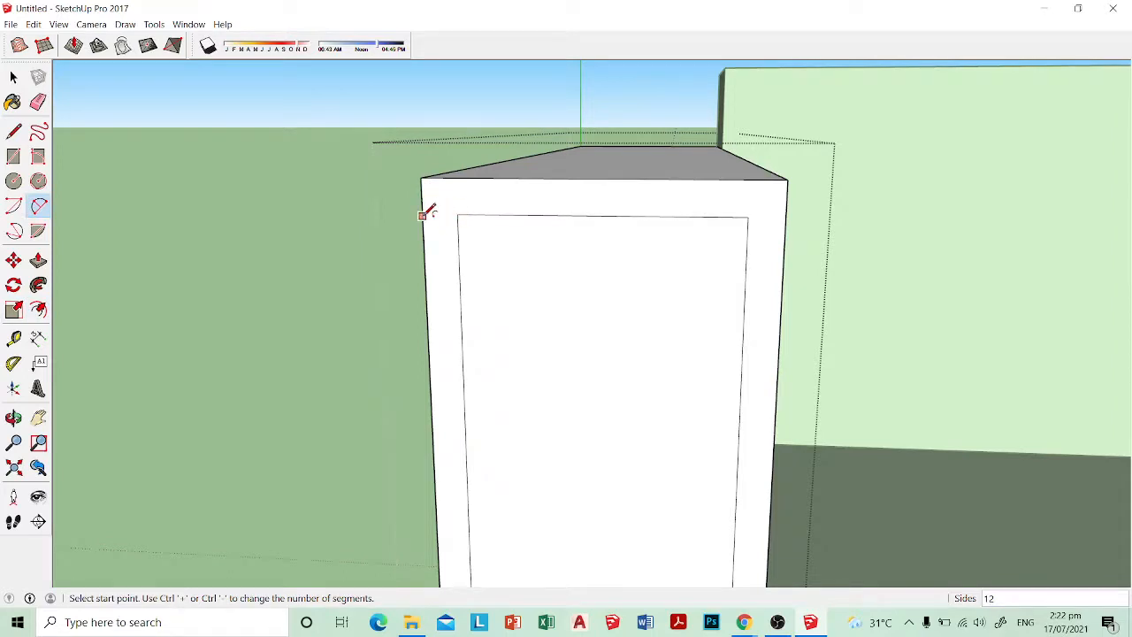
scroll(429, 212, up, 2)
middle_drag(441, 209, 504, 195)
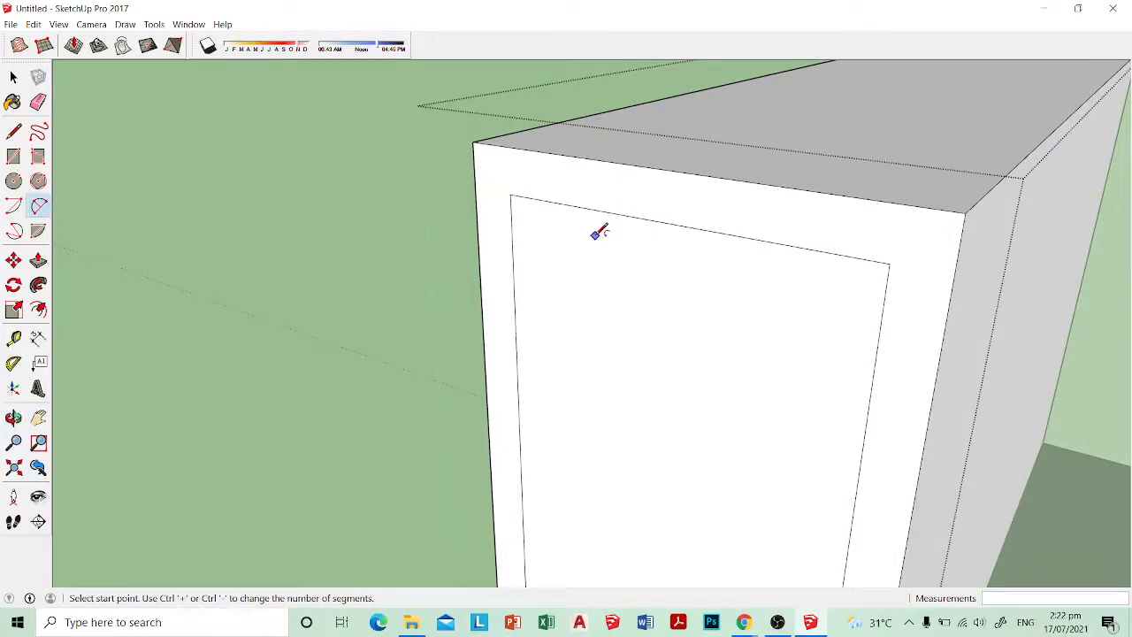
click(511, 194)
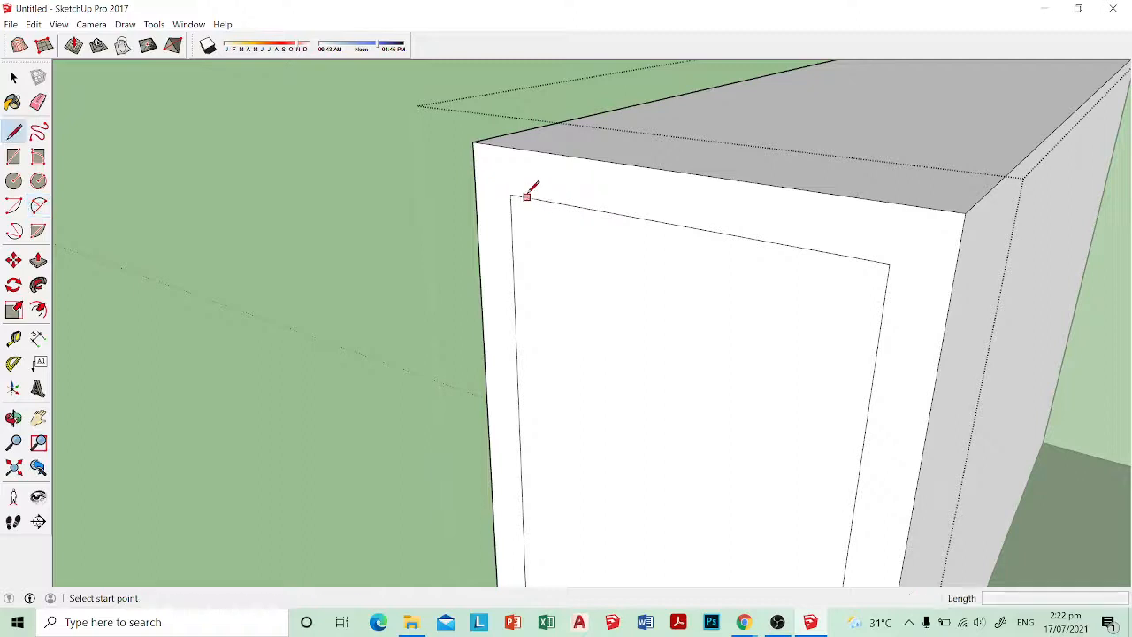
key(space)
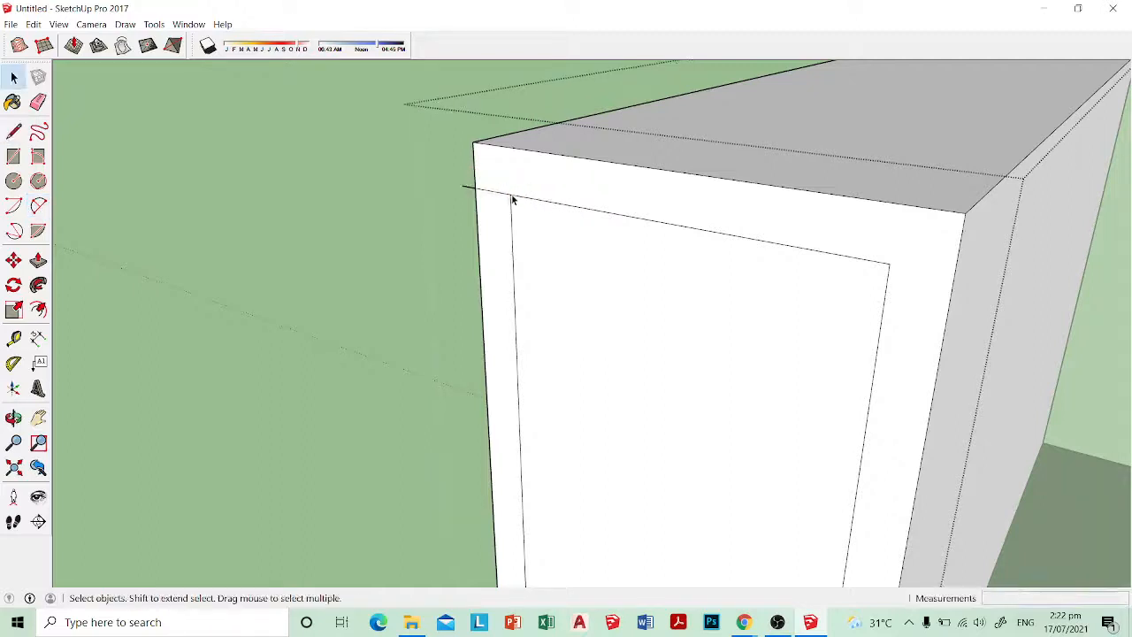
key(l)
click(510, 193)
click(508, 124)
key(Escape)
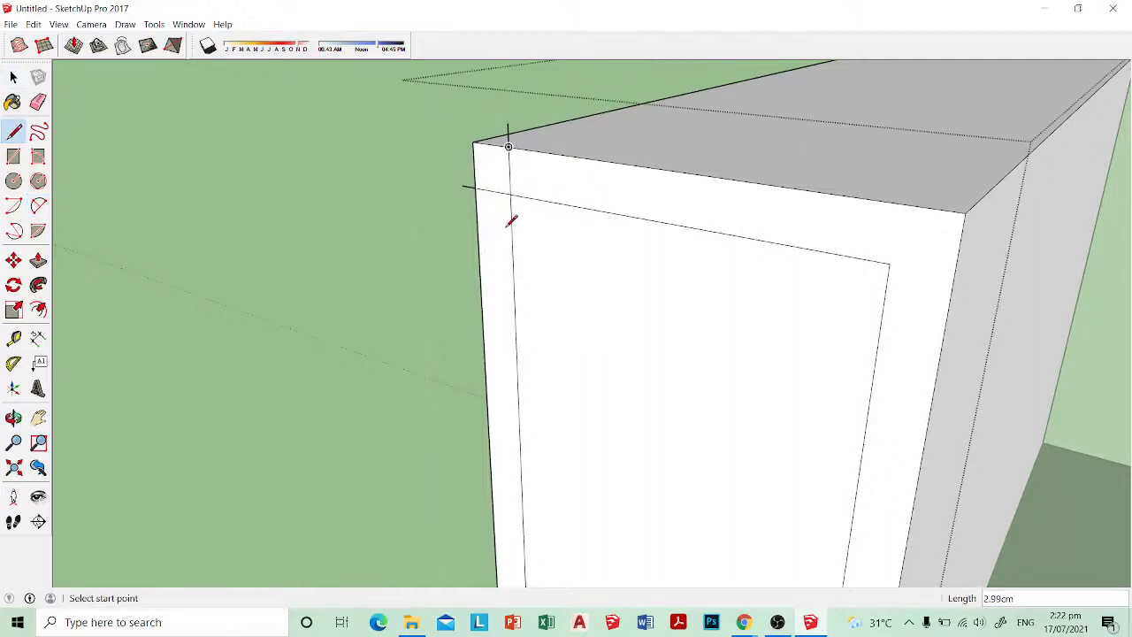
Step: Draw a rounding arc across the front face's upper-left corner between the points where the extension lines cross its edges
key(a)
click(475, 188)
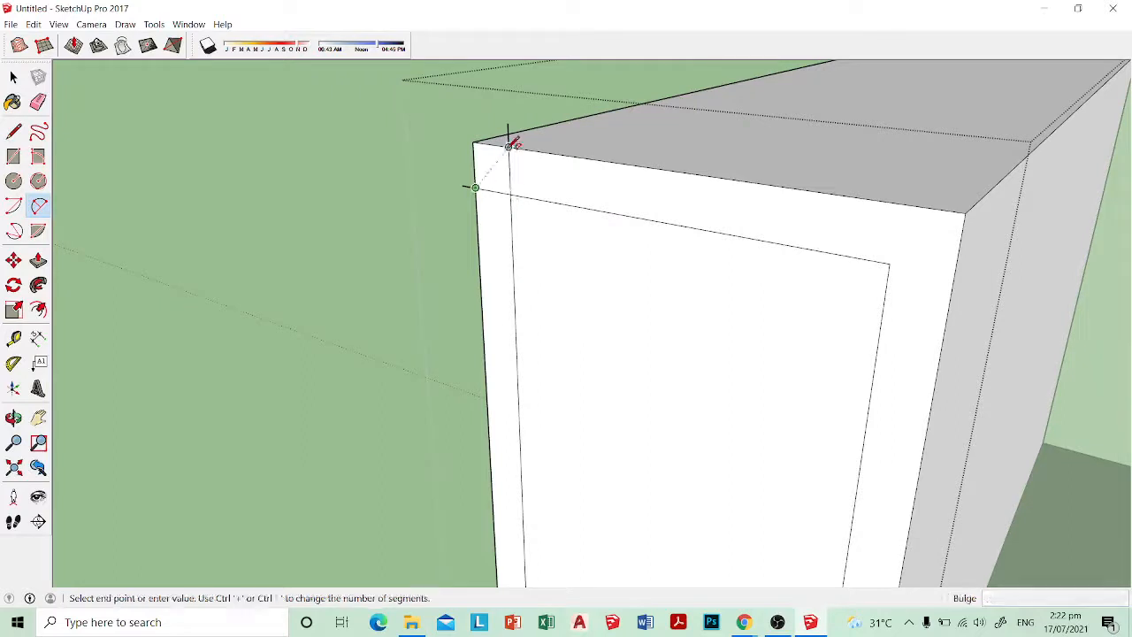
click(510, 143)
click(495, 142)
Step: Draw vertical and horizontal lines from the inset outline's upper-right corner, extending past the front face's outer edges
middle_drag(730, 212, 814, 230)
key(l)
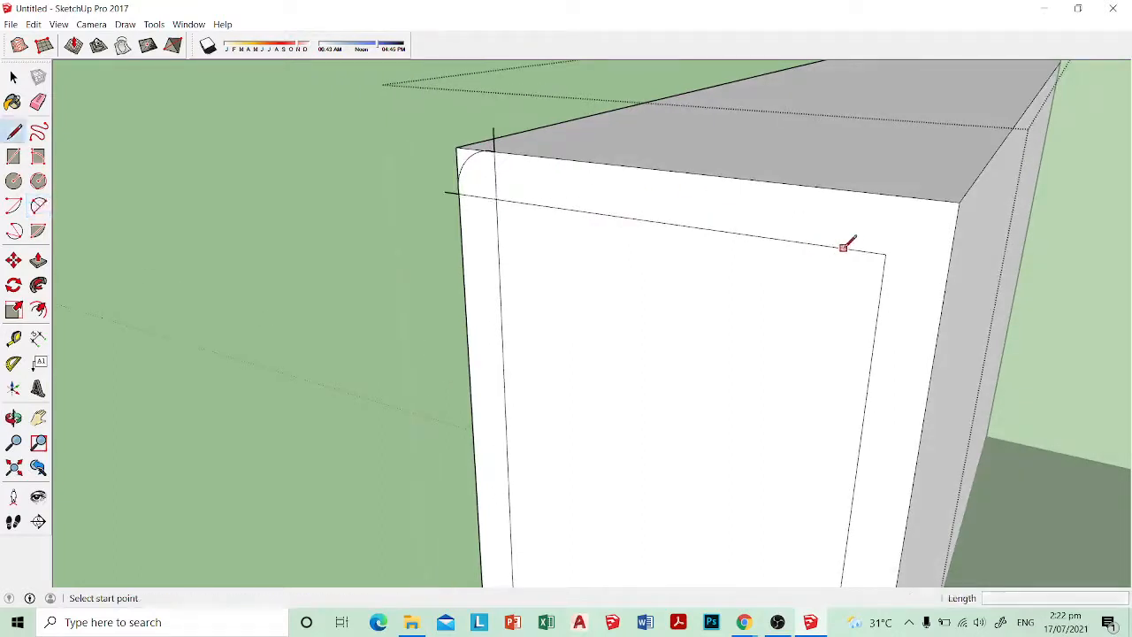
click(885, 253)
click(895, 184)
key(Escape)
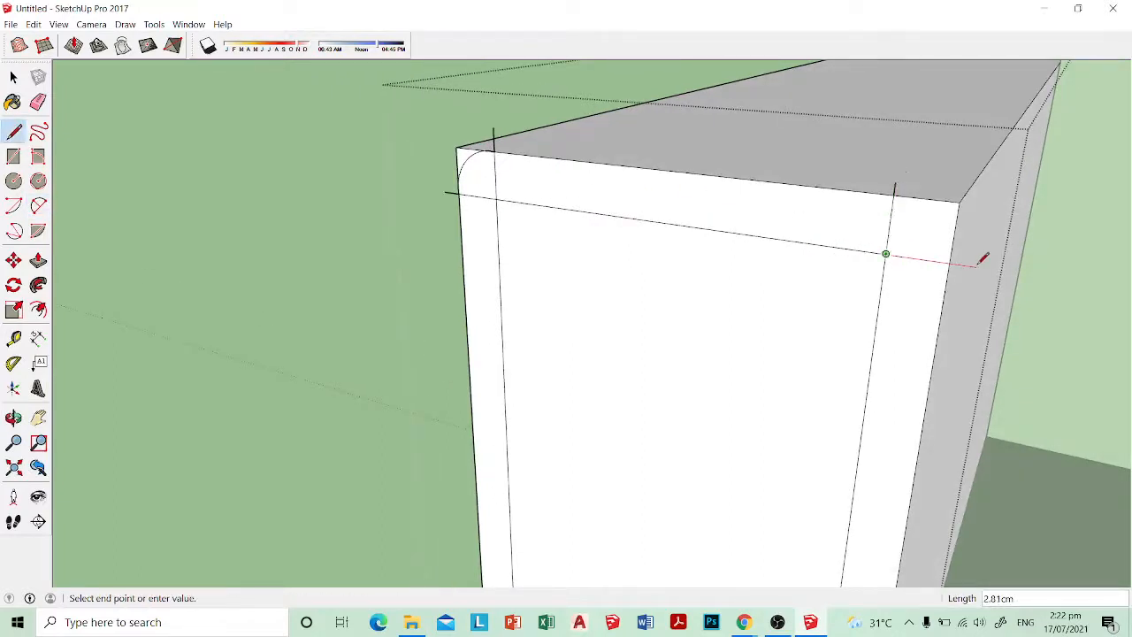
click(977, 264)
key(z)
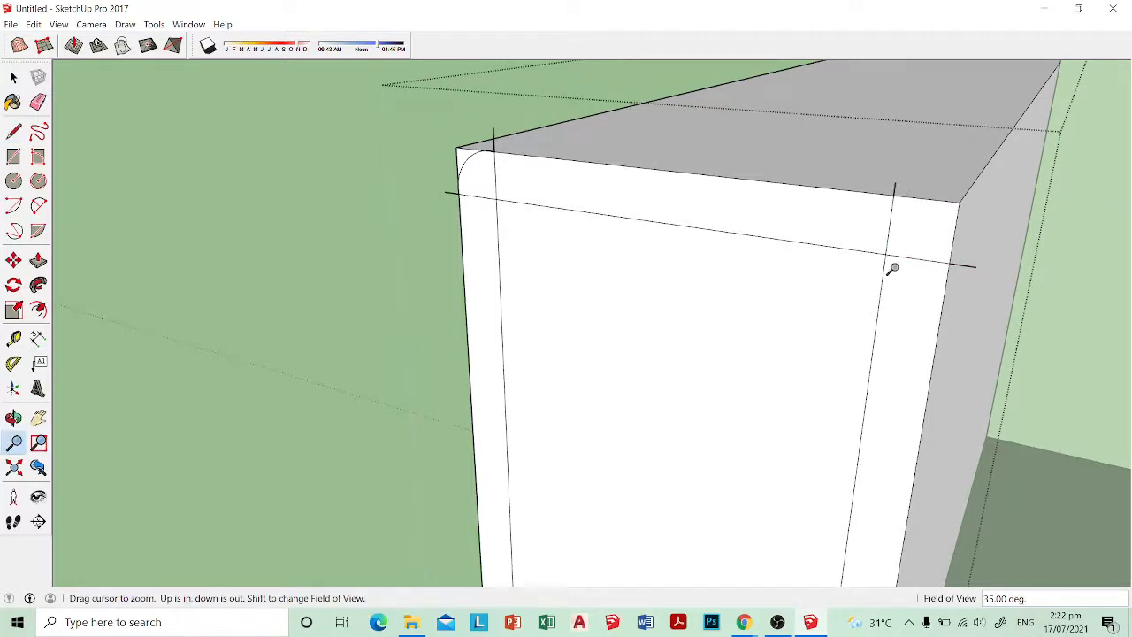
Step: Draw a rounding arc across the front face's upper-right corner between the points where the extension lines cross its edges
key(a)
click(893, 193)
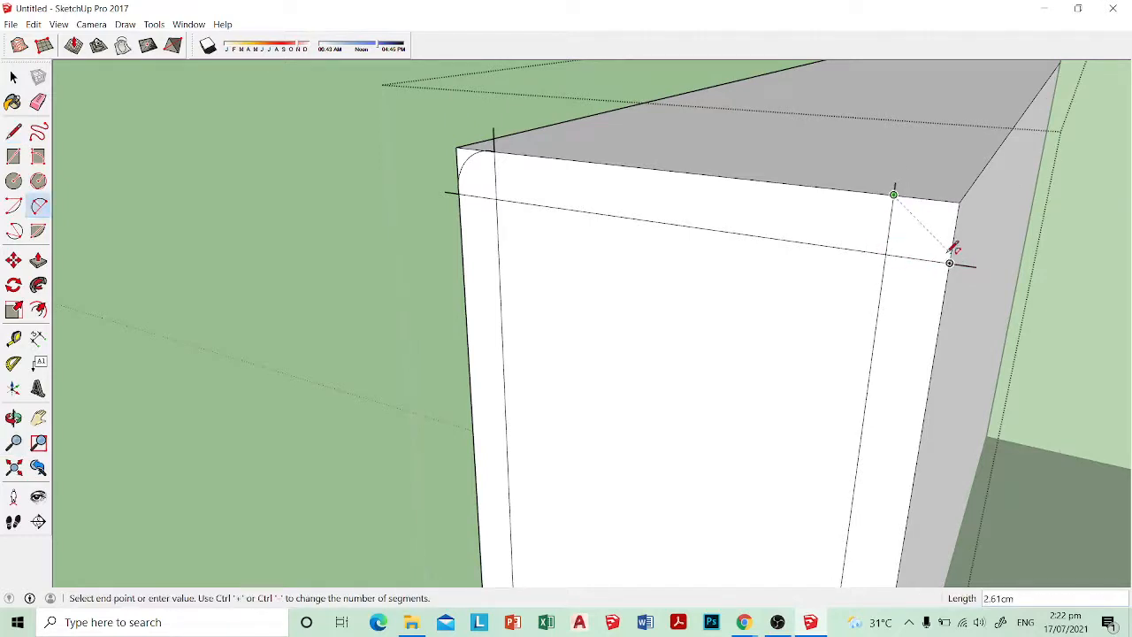
click(950, 263)
click(959, 225)
Step: Check the armrest's lower corners on the Harden sofa reference photo in Chrome, returning to the SketchUp model
mouse_move(959, 225)
middle_down()
mouse_move(841, 333)
mouse_move(877, 146)
middle_up()
shift+middle_drag(770, 356, 782, 181)
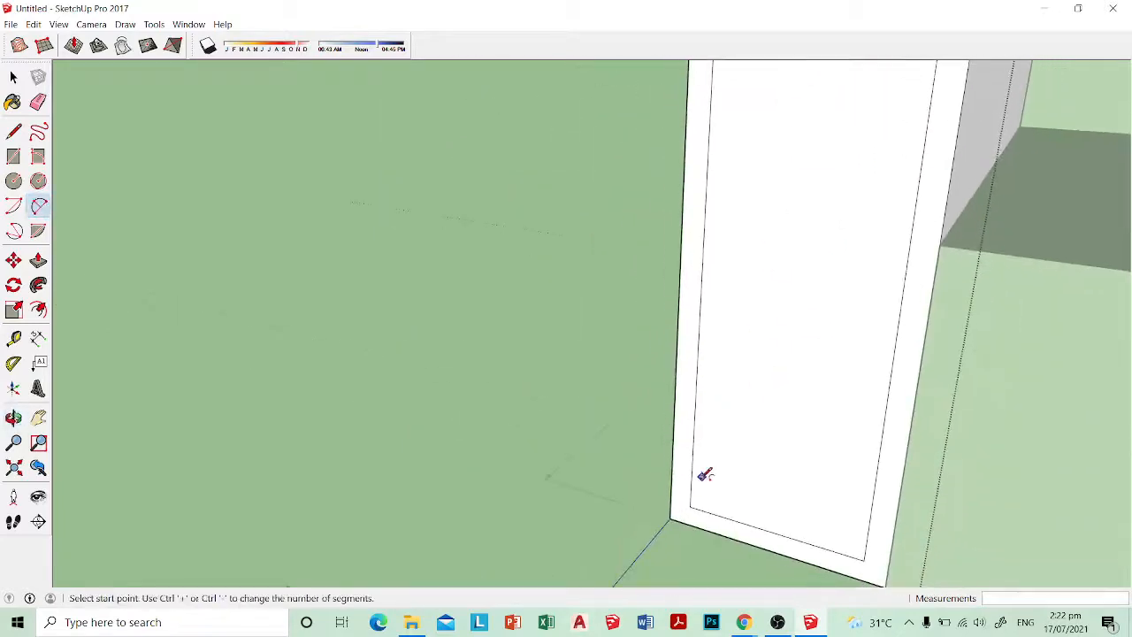
shift+middle_drag(705, 475, 738, 316)
scroll(737, 316, up, 2)
mouse_move(744, 622)
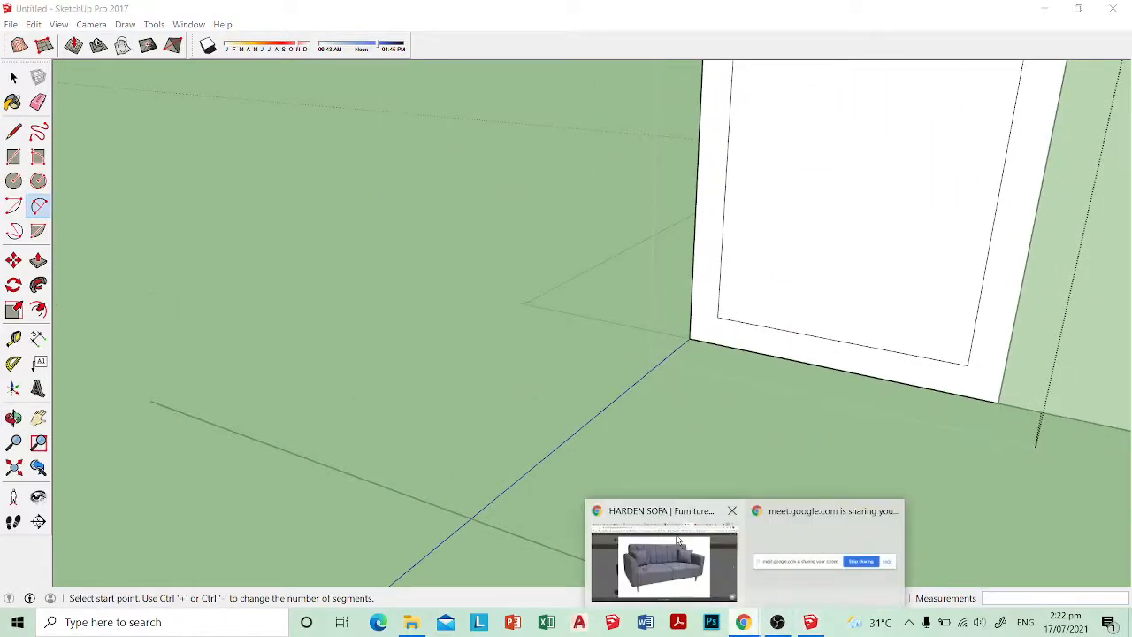
click(662, 555)
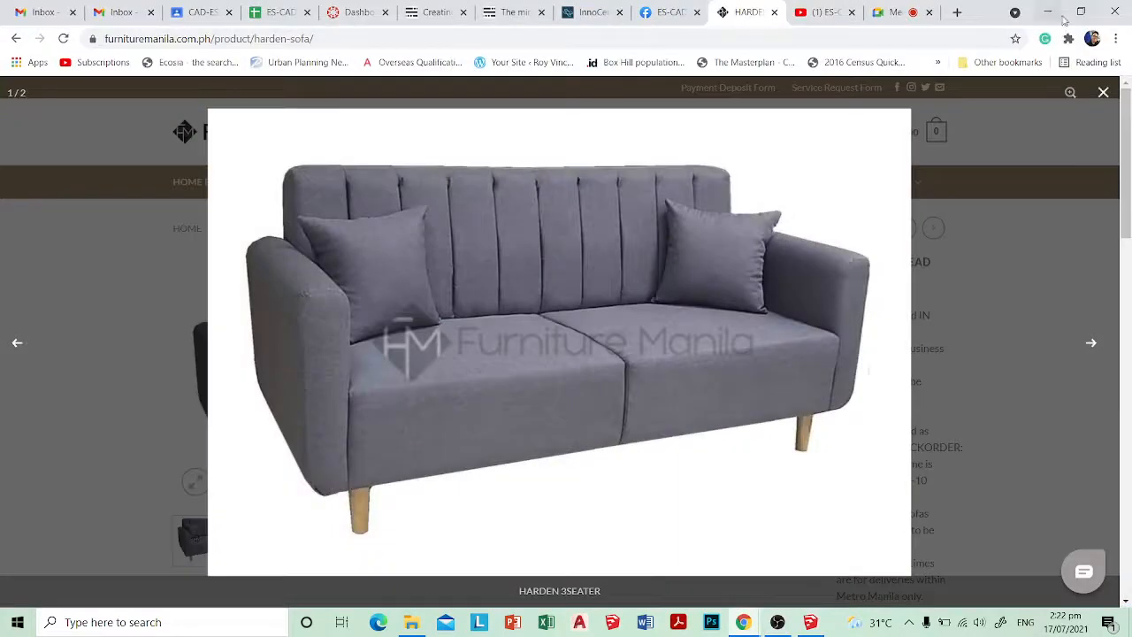
click(1063, 16)
scroll(713, 316, up, 3)
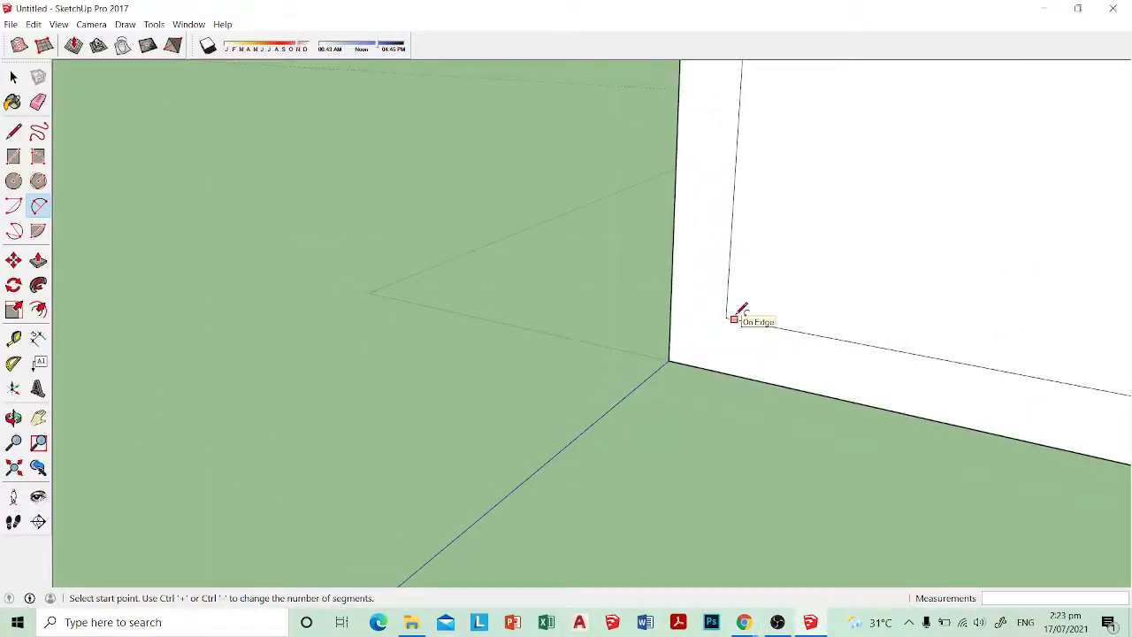
click(671, 294)
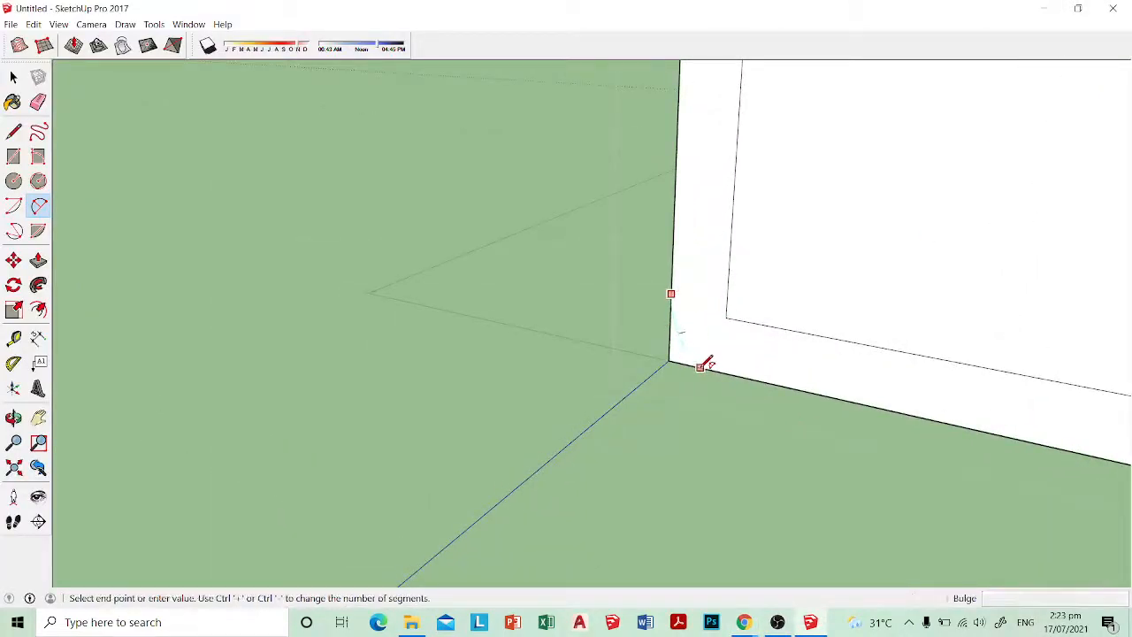
click(699, 367)
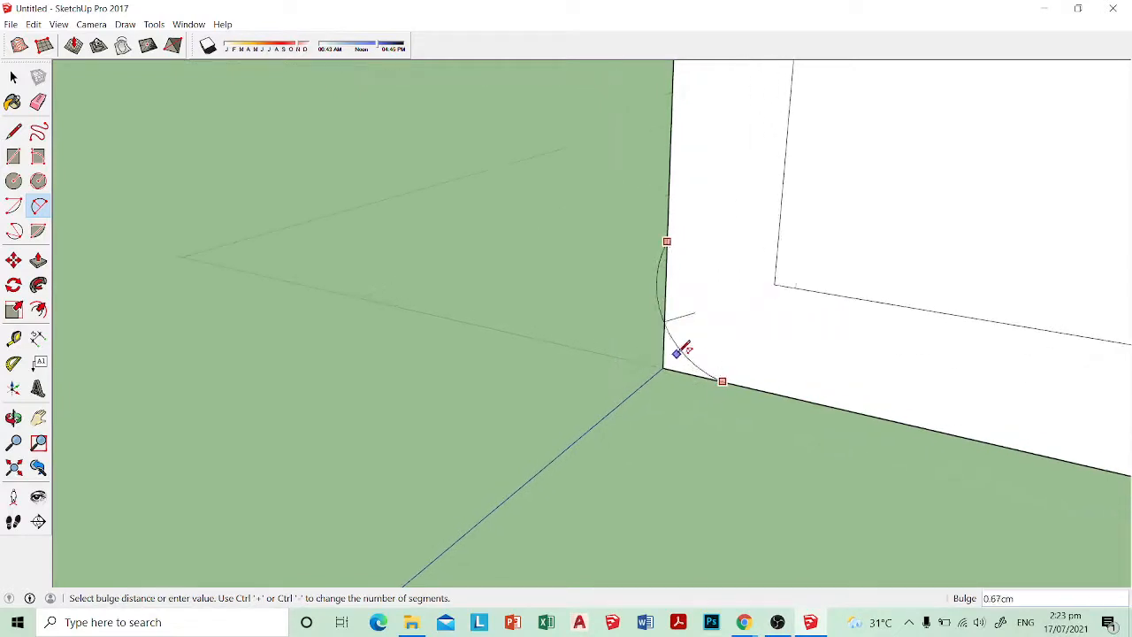
middle_drag(677, 346, 773, 287)
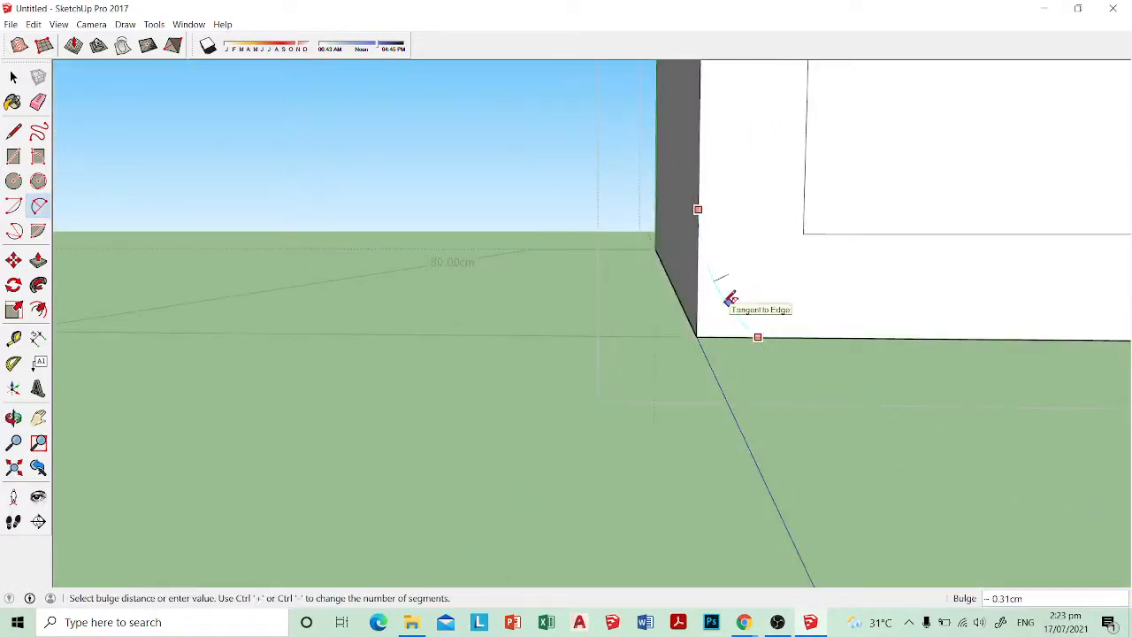
key(Escape)
Step: Draw a rounding arc tangent to the edges across the armrest front face's lower-left corner
click(698, 197)
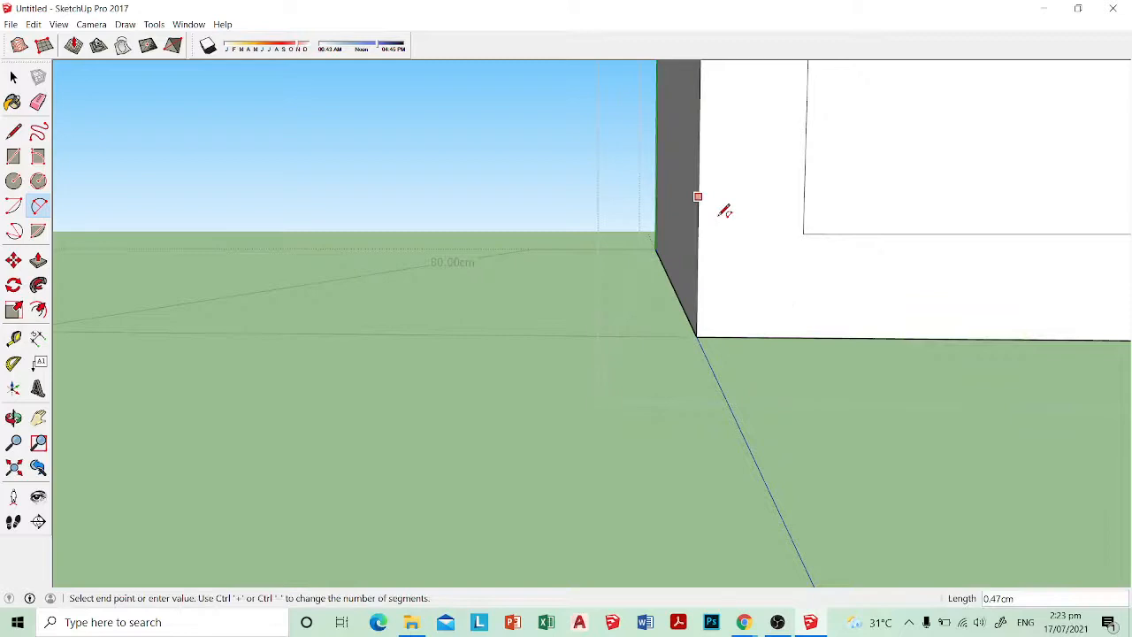
click(815, 336)
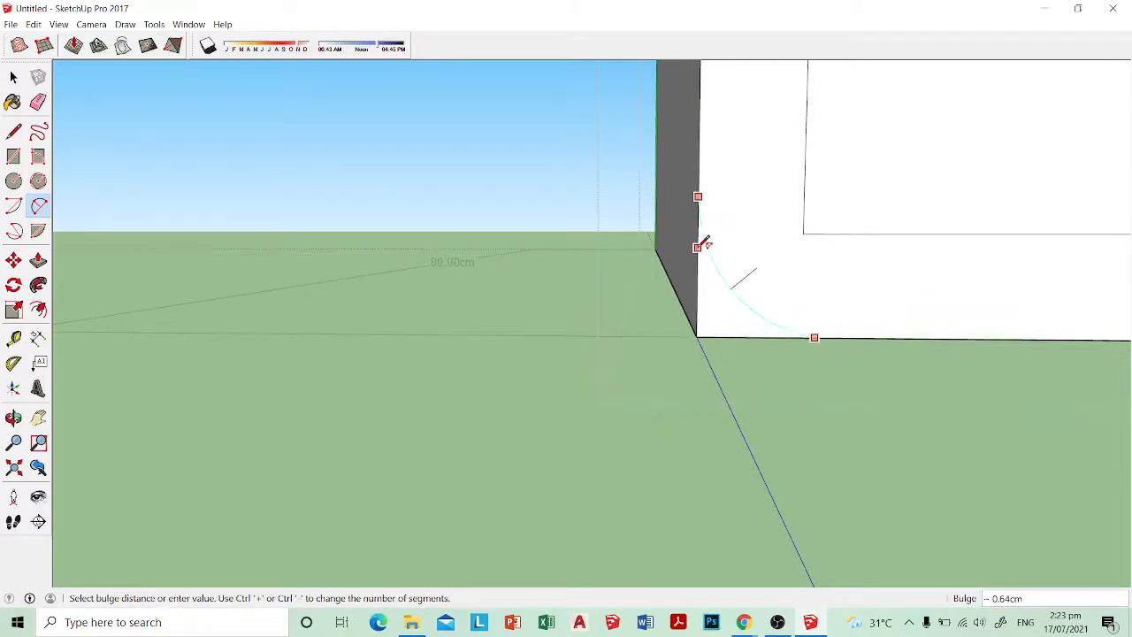
click(720, 273)
key(space)
Step: Erase the inset outline's side and upper lines from the armrest's front face
scroll(758, 322, down, 7)
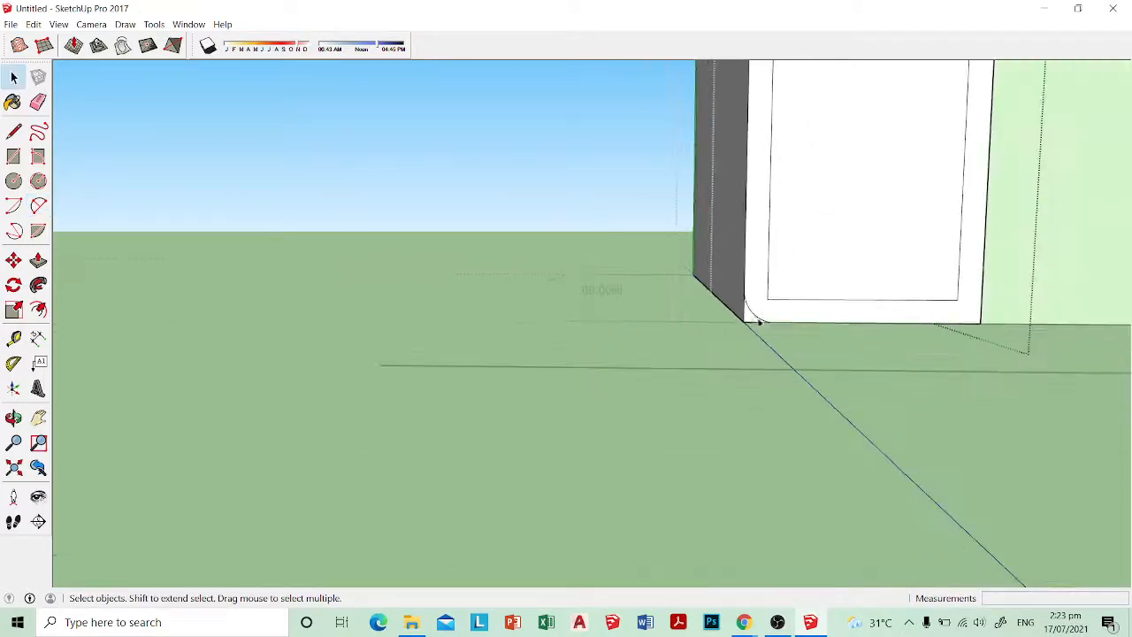
shift+middle_drag(758, 322, 698, 384)
scroll(698, 381, down, 5)
middle_drag(699, 157, 698, 189)
scroll(678, 122, up, 4)
key(e)
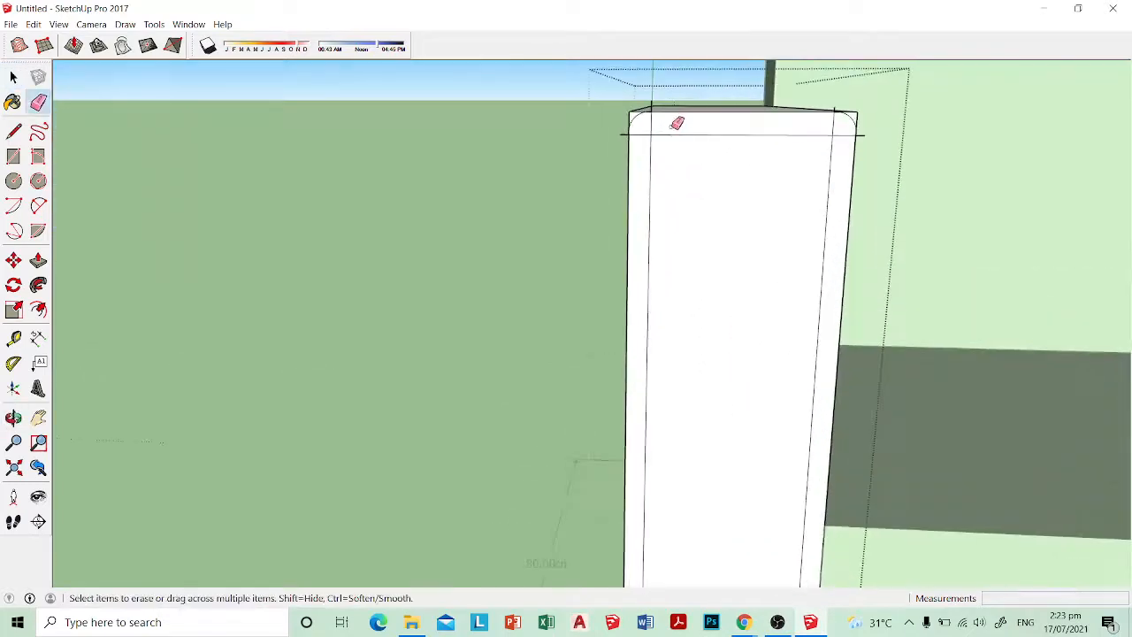
drag(833, 151, 823, 134)
drag(662, 151, 649, 149)
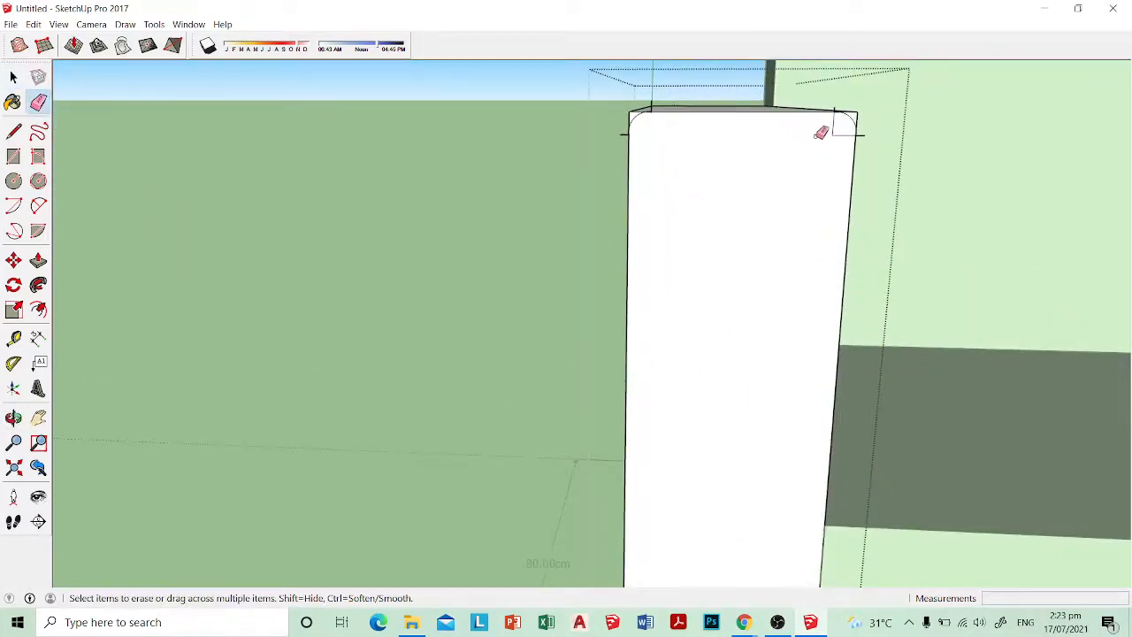
Step: Erase the leftover extension-line stubs around the front face's upper-right corner
mouse_move(841, 128)
middle_down()
mouse_move(589, 124)
mouse_move(857, 159)
mouse_move(1015, 154)
middle_up()
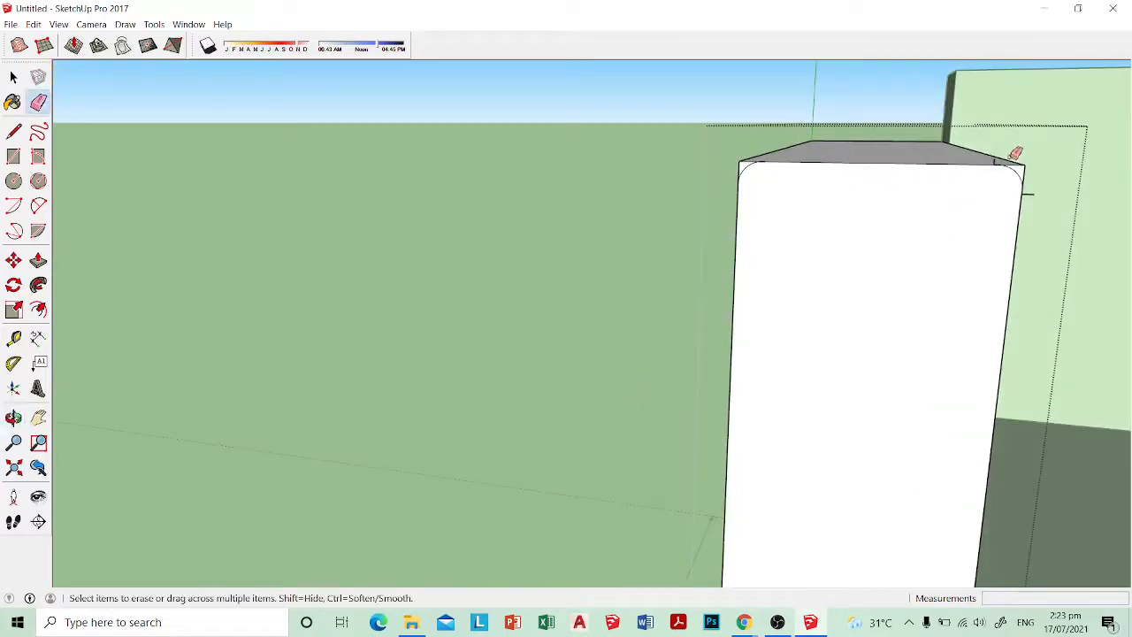
scroll(1002, 160, up, 3)
click(990, 167)
click(1051, 230)
scroll(908, 252, down, 3)
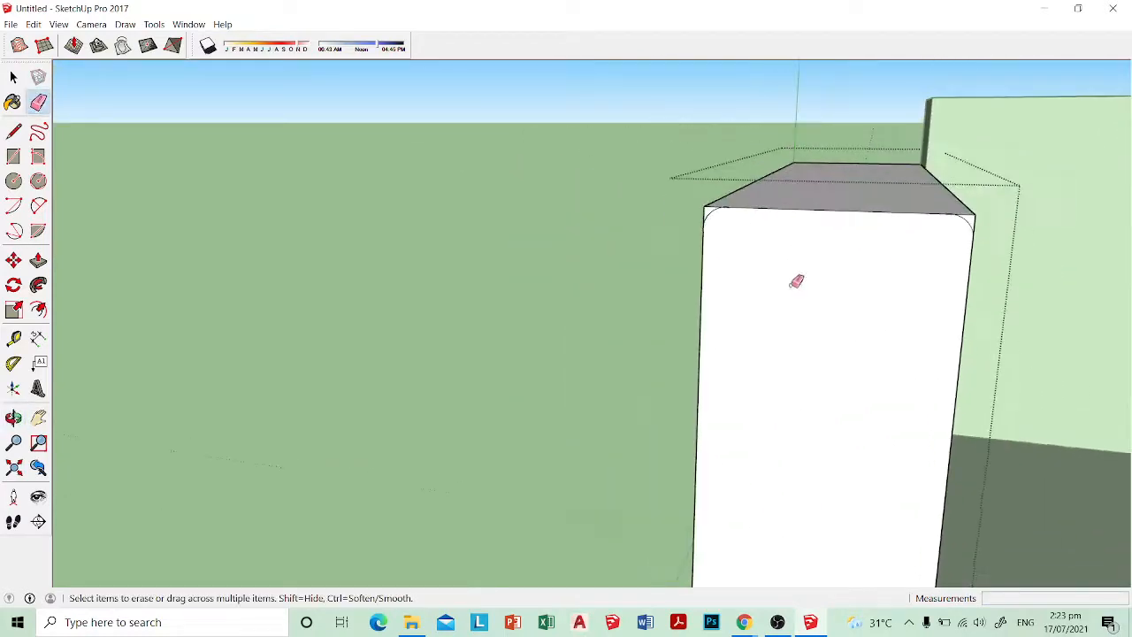
Step: Push the waste pieces outside the upper-left and upper-right arcs back through the armrest's full depth
middle_drag(796, 281, 814, 198)
key(p)
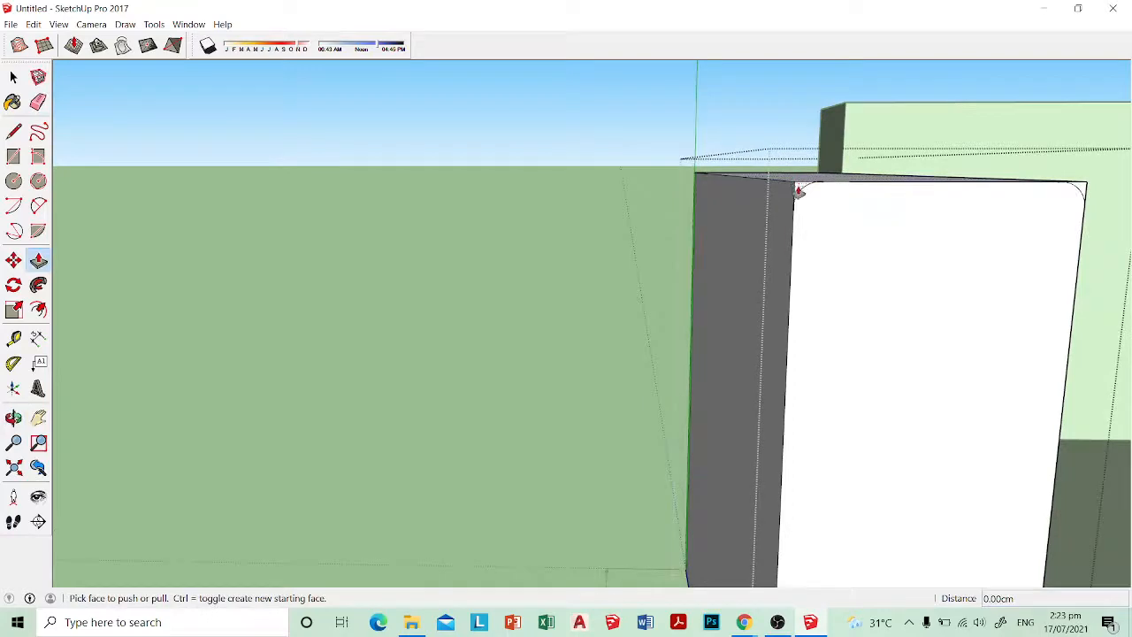
drag(798, 189, 687, 182)
middle_drag(687, 183, 703, 213)
double_click(935, 215)
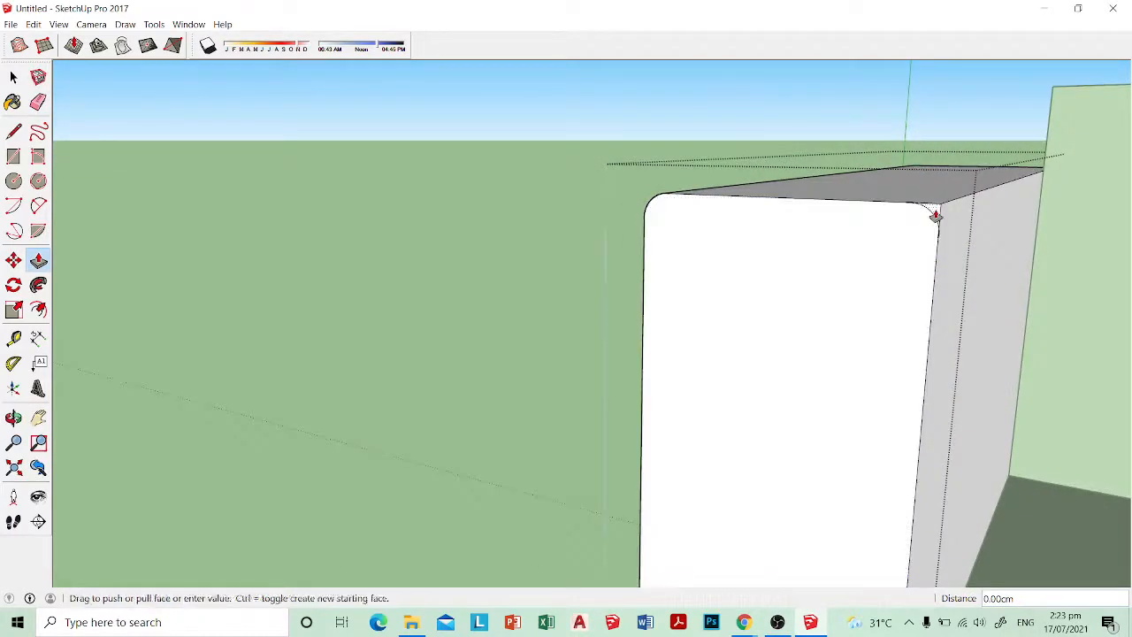
Step: Try to cut away the armrest's lower-left corner by repeating the same push on its waste piece
scroll(935, 217, down, 3)
shift+middle_drag(771, 347, 852, 138)
scroll(852, 138, down, 2)
middle_drag(848, 272, 929, 267)
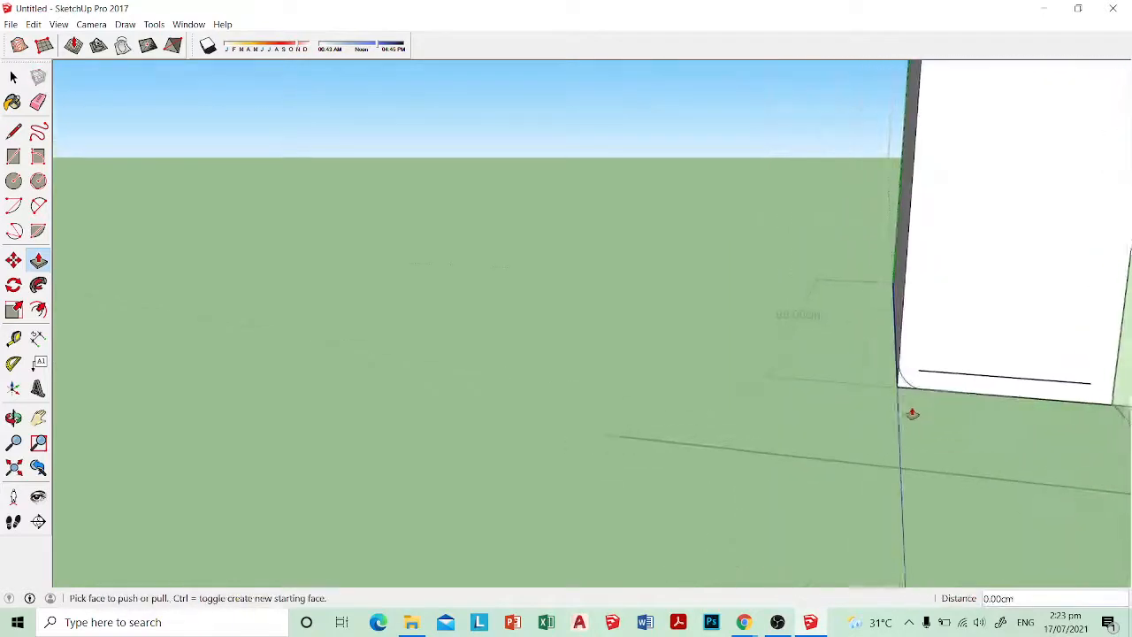
double_click(903, 386)
scroll(873, 352, down, 6)
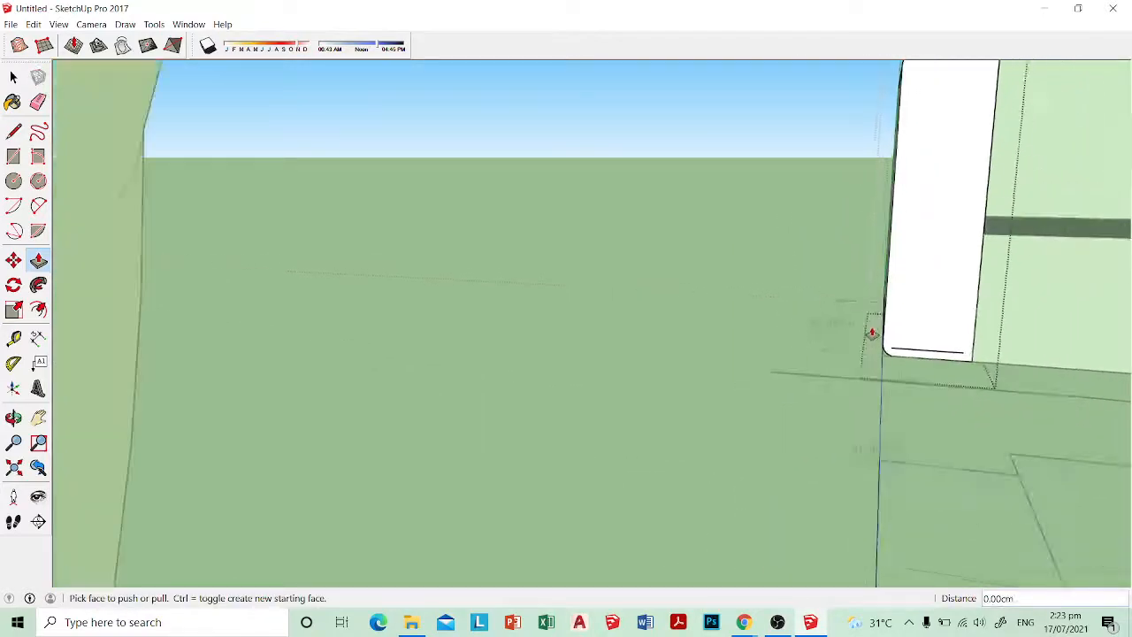
key(space)
scroll(710, 290, up, 5)
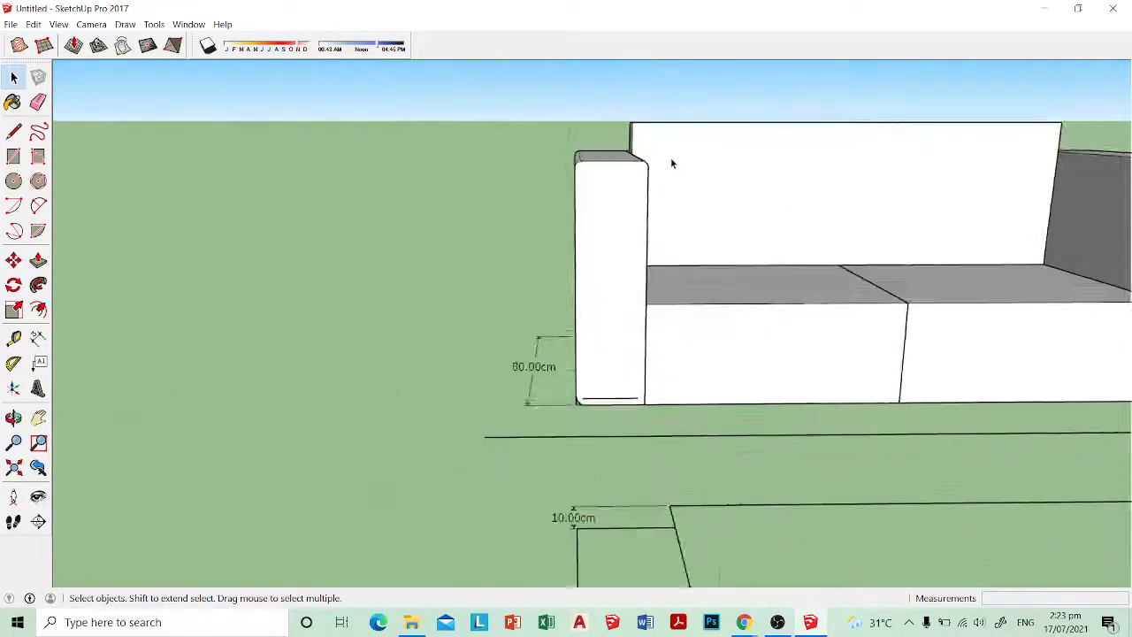
middle_drag(670, 164, 690, 363)
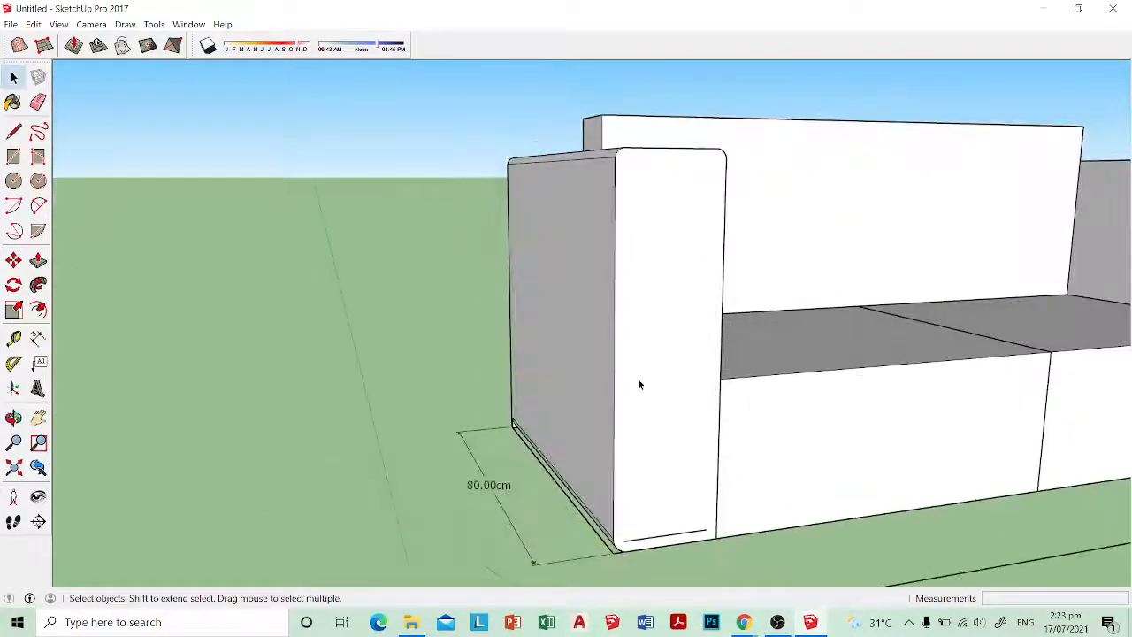
Step: Push the armrest's lower-left corner piece through to the back edge and erase the remaining inset line near the front face's base
double_click(646, 405)
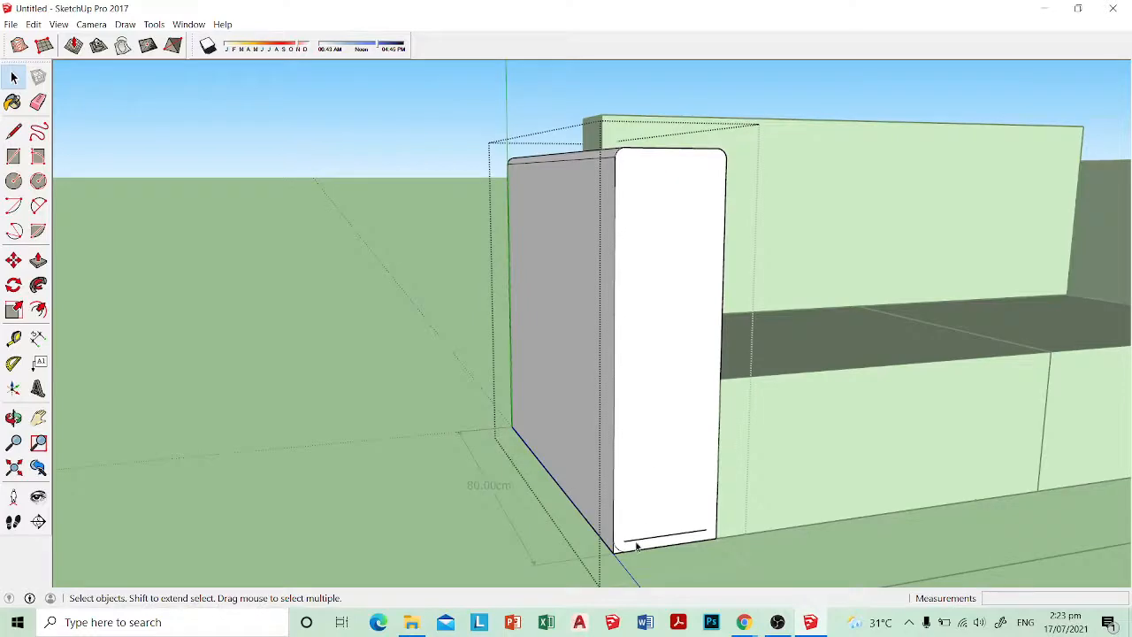
scroll(622, 574, up, 2)
scroll(622, 574, up, 1)
key(p)
click(607, 541)
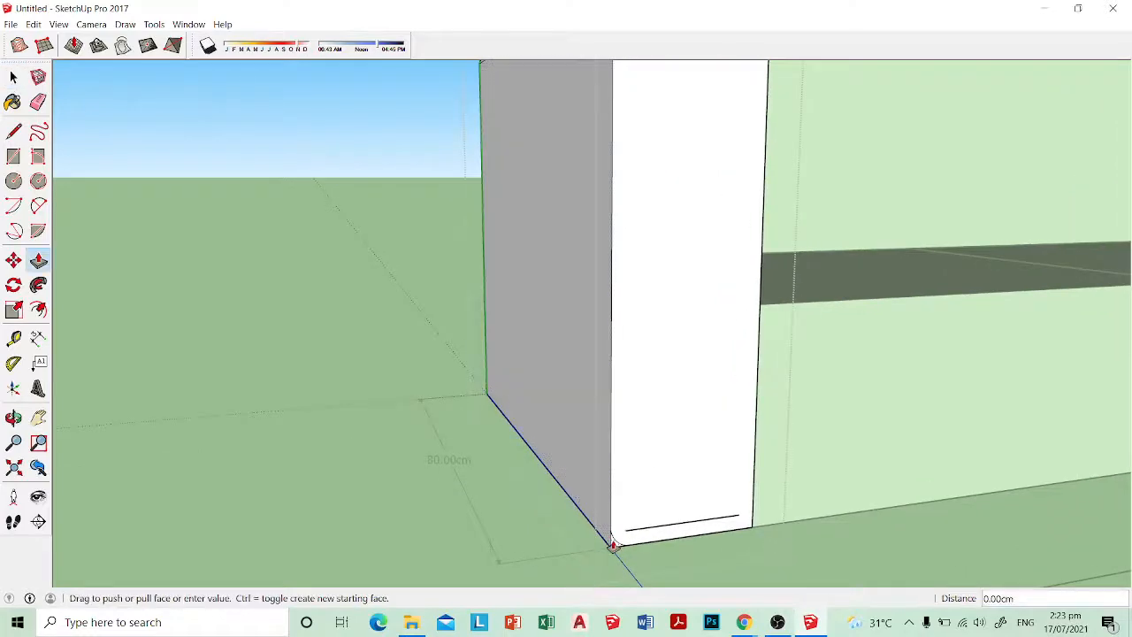
click(472, 386)
key(space)
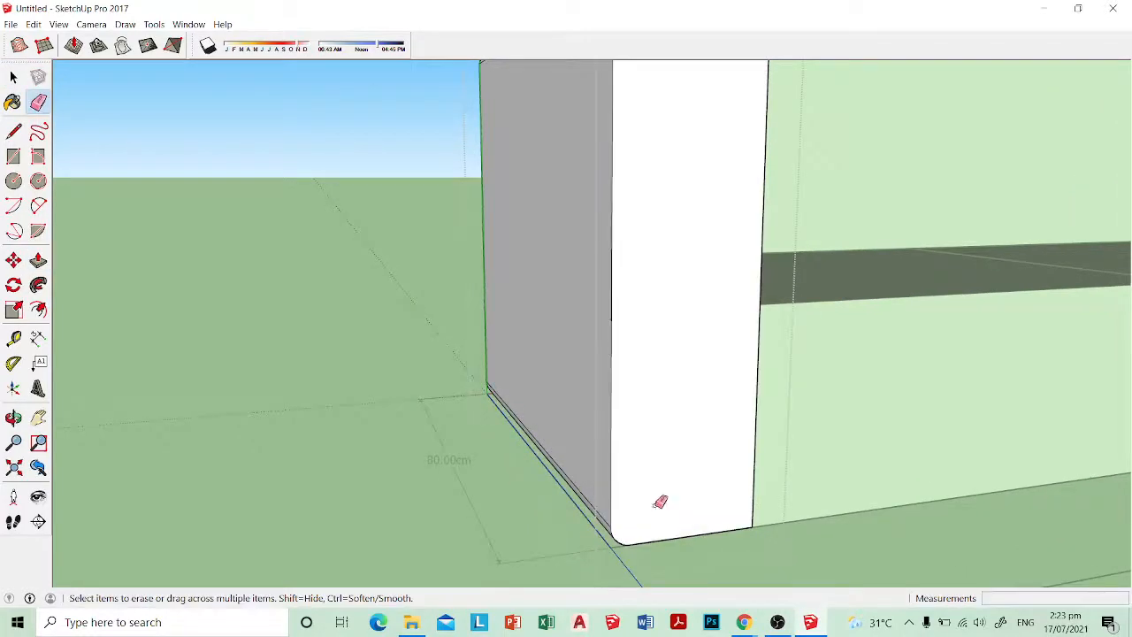
mouse_move(662, 501)
middle_down()
mouse_move(616, 349)
mouse_move(499, 238)
mouse_move(470, 263)
mouse_move(484, 260)
middle_up()
key(e)
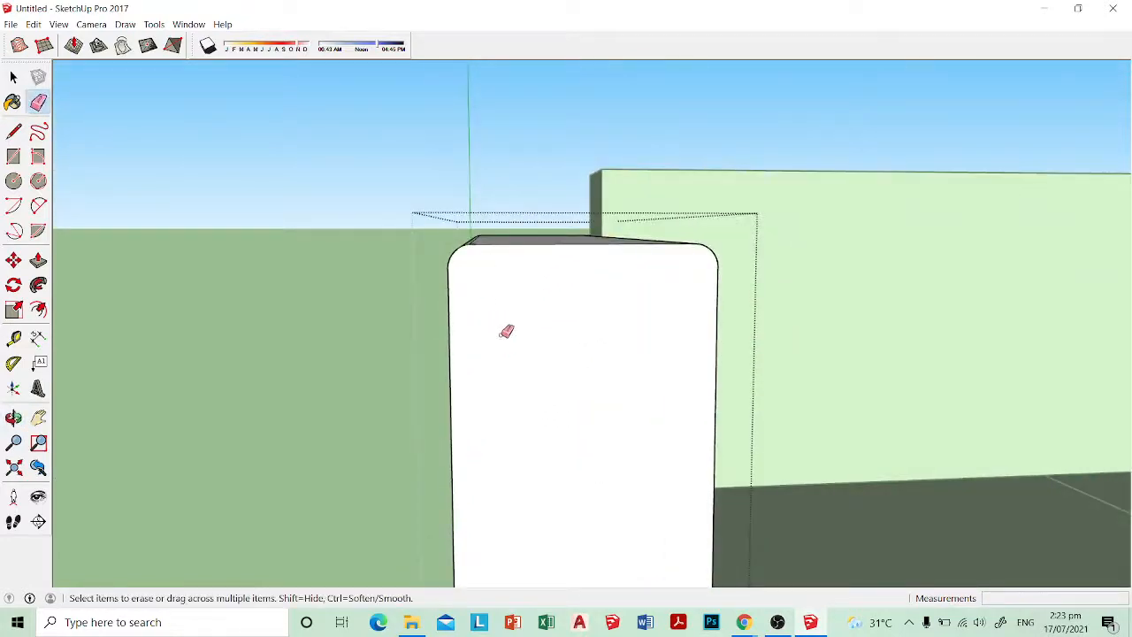
key(a)
click(447, 296)
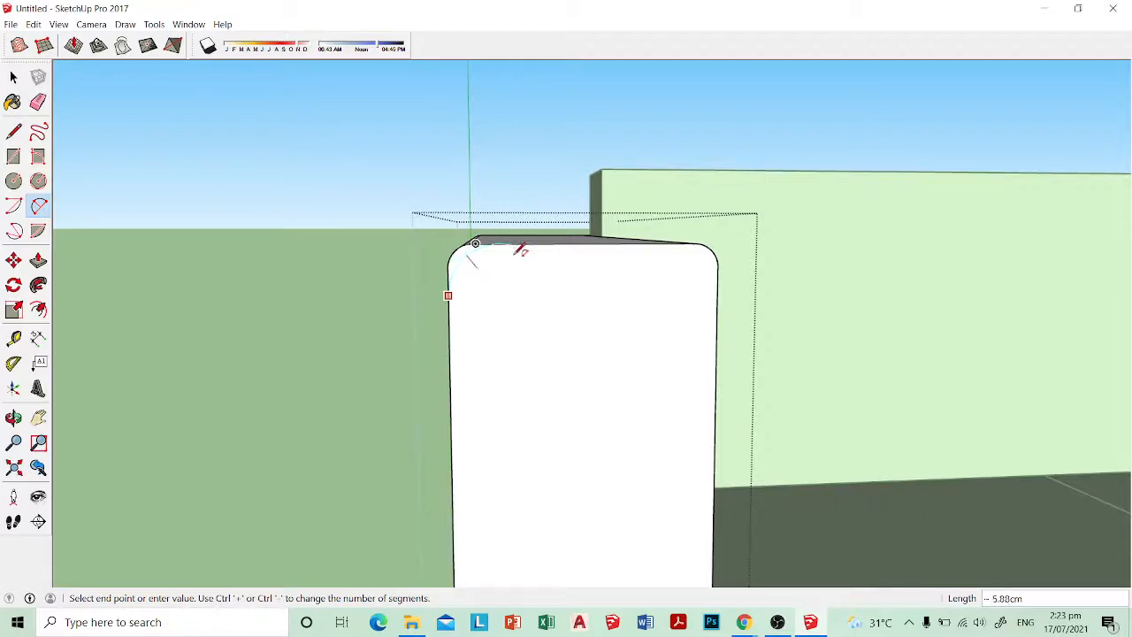
middle_drag(497, 252, 499, 271)
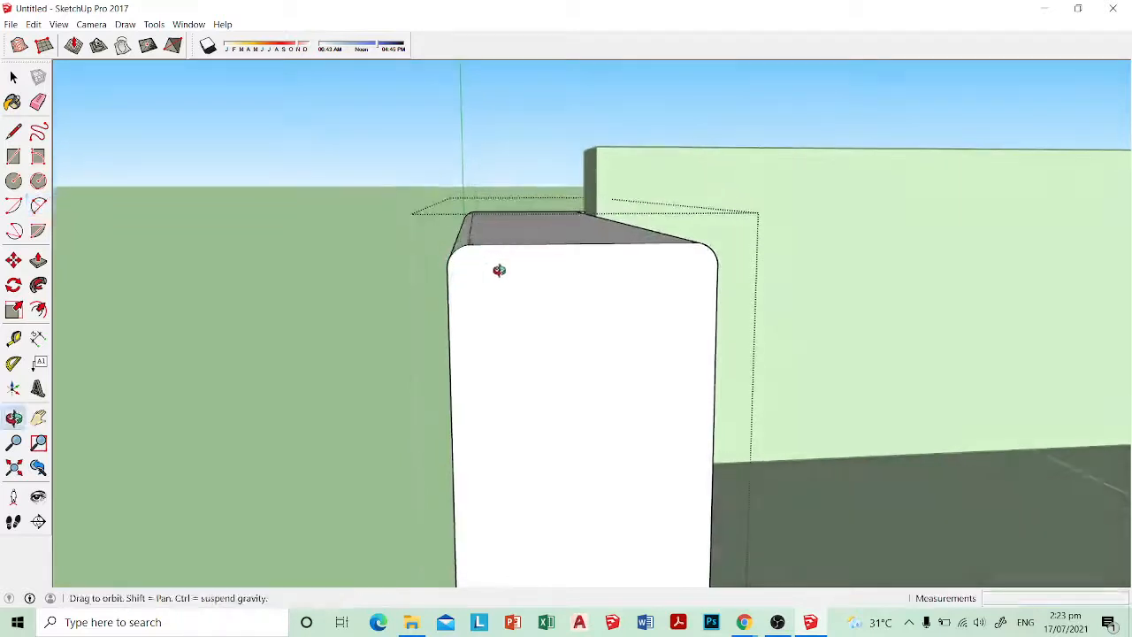
scroll(491, 249, up, 3)
key(Escape)
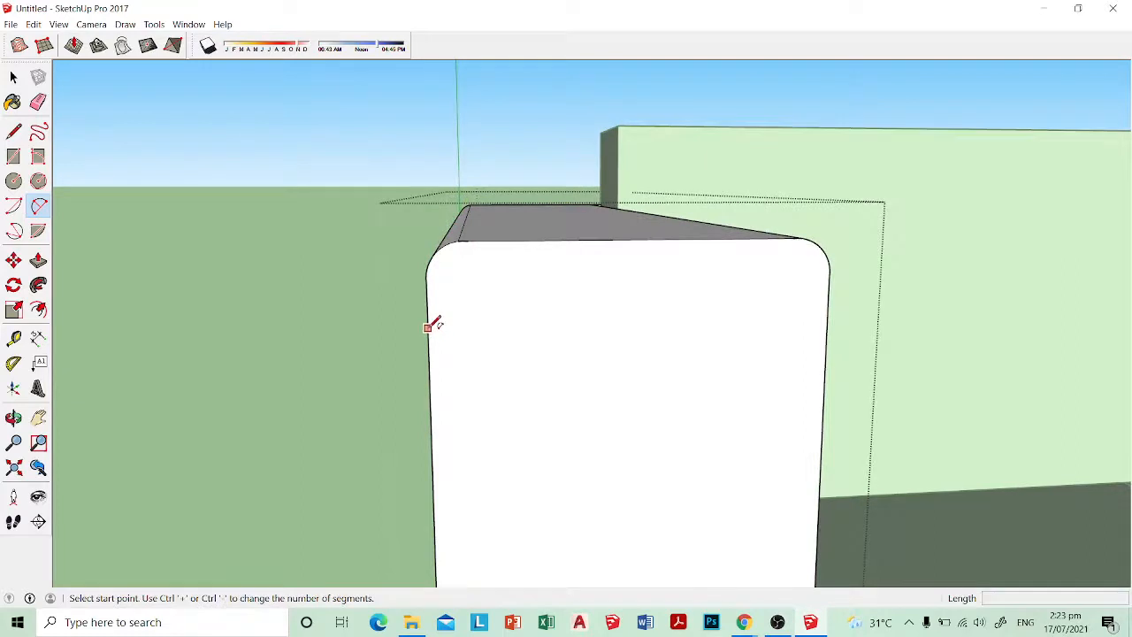
Step: Draw a larger tangent arc spanning about 5.6 cm across the armrest front face's rounded upper-left corner
click(428, 328)
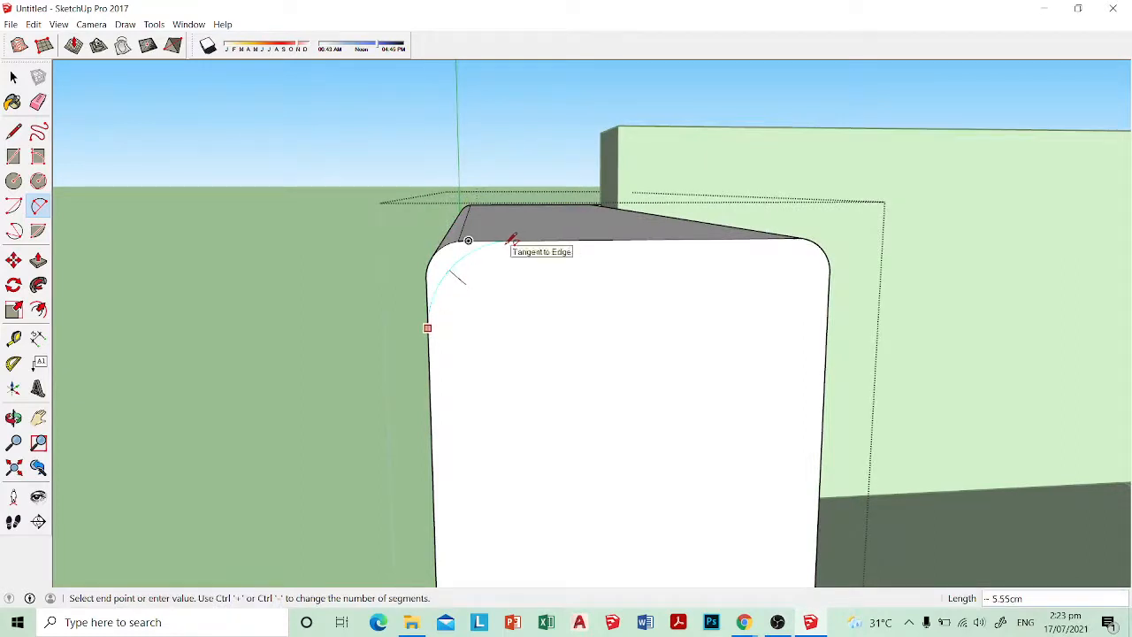
click(468, 241)
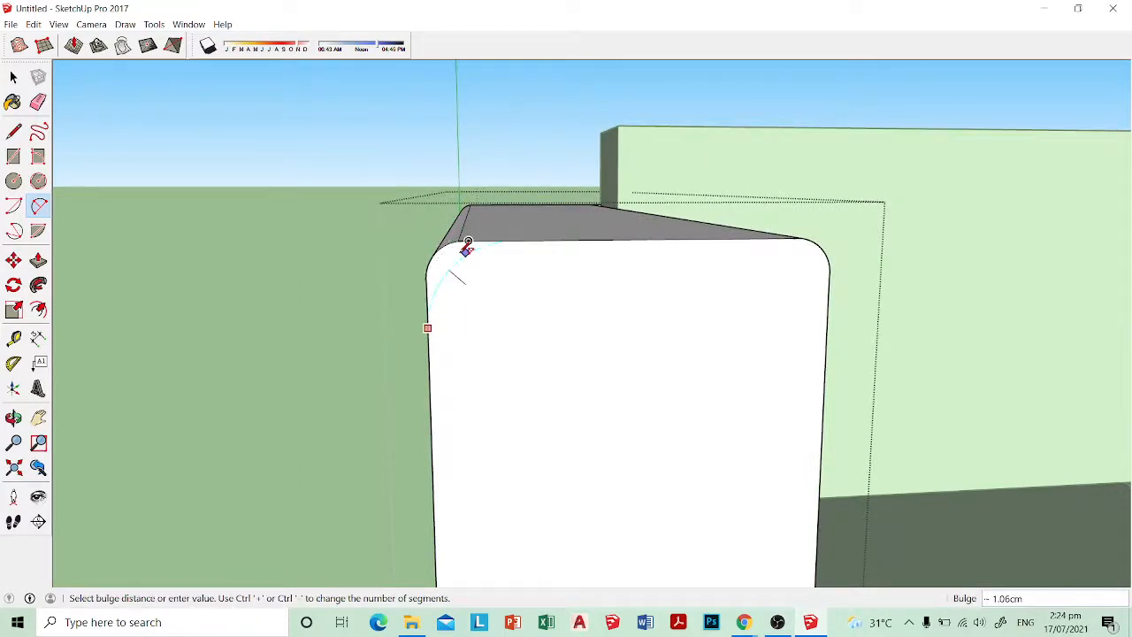
click(467, 250)
Step: Copy the larger arc about 8.5 cm to the right along the front face's upper edge
key(space)
key(m)
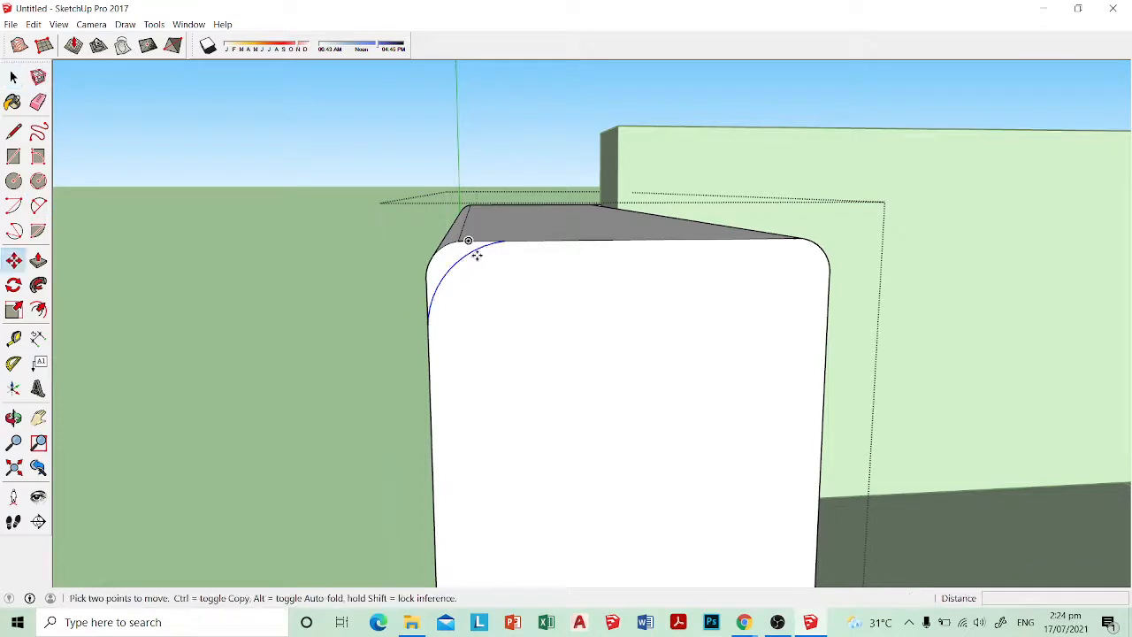
key(ctrl)
click(513, 242)
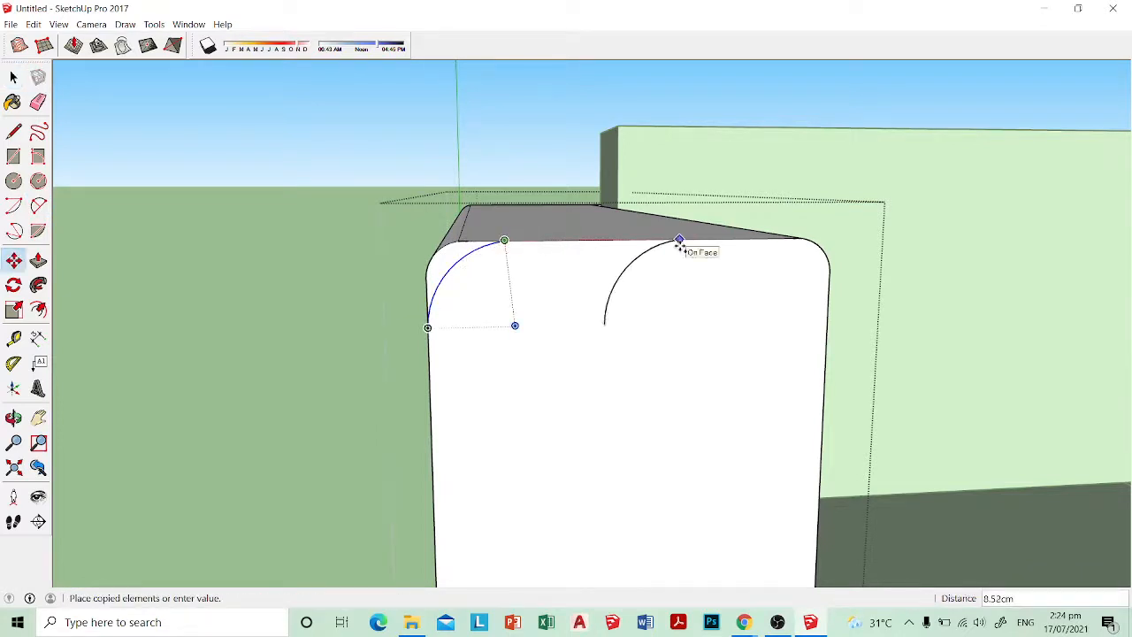
click(682, 245)
right_click(647, 256)
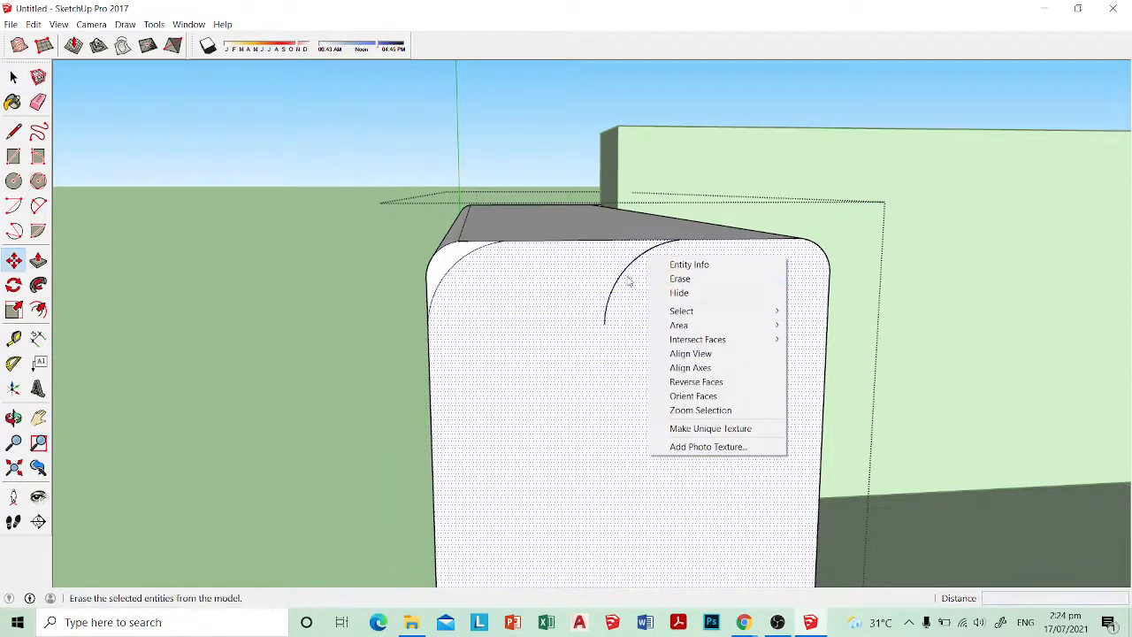
click(614, 284)
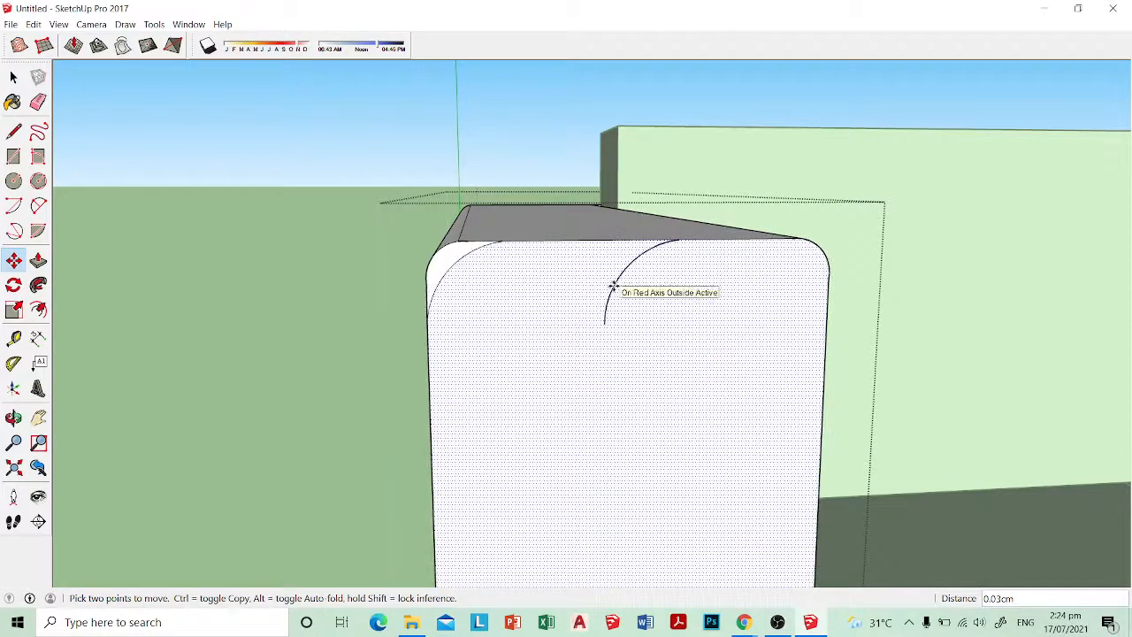
key(Escape)
key(space)
click(624, 273)
right_click(624, 273)
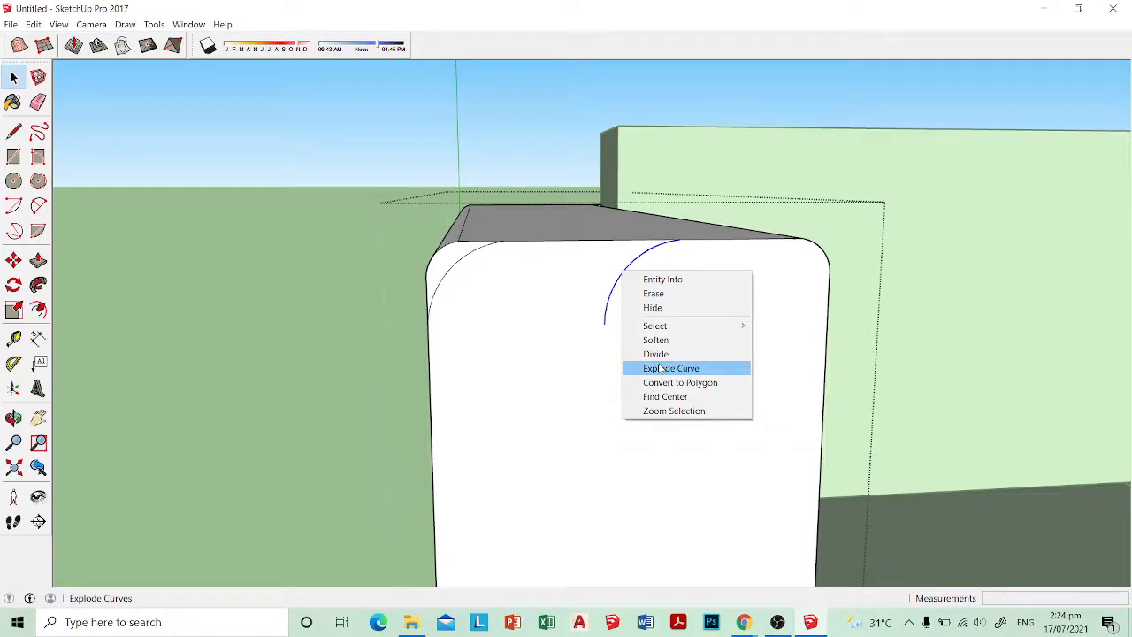
click(792, 258)
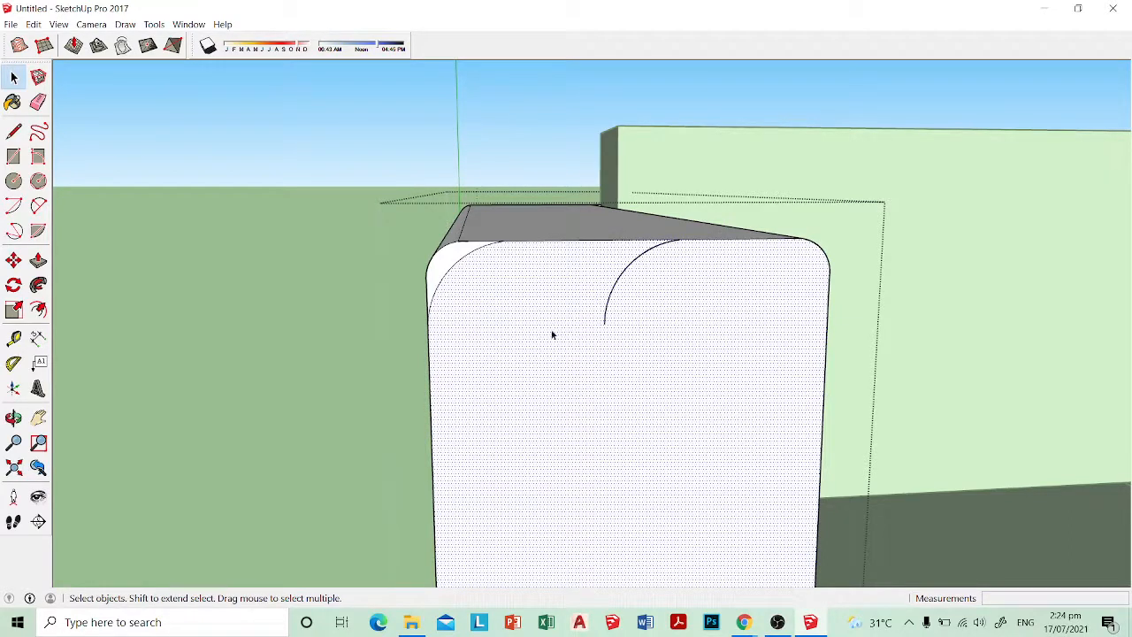
Step: Erase the copied arc and connect both ends of the larger upper-left arc with two straight lines meeting inside the front face
key(e)
click(621, 276)
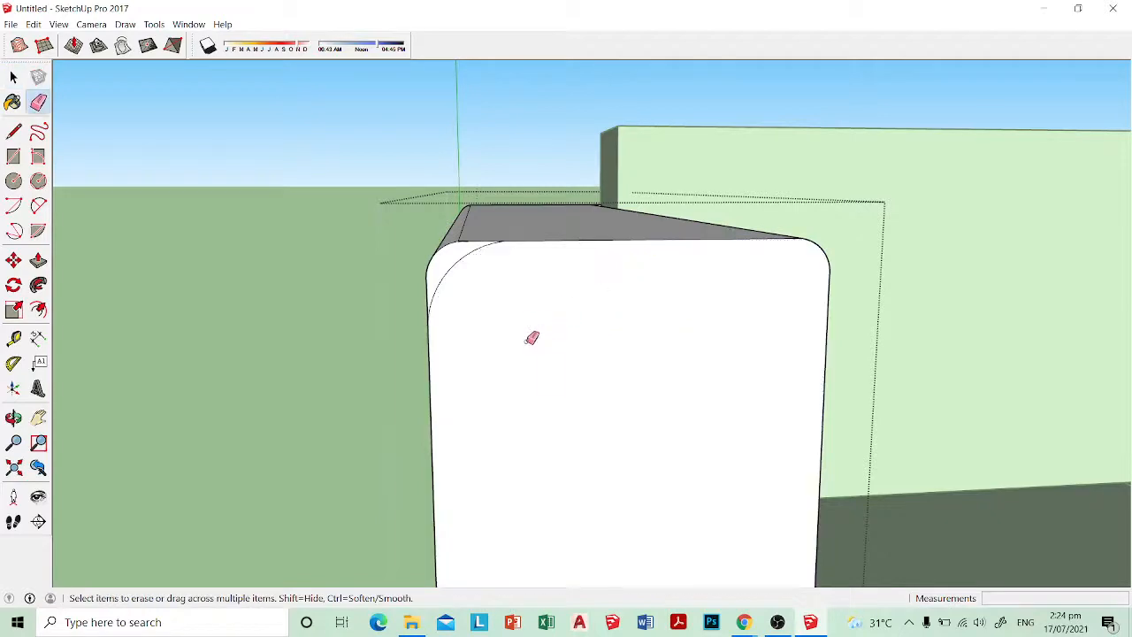
key(l)
click(504, 240)
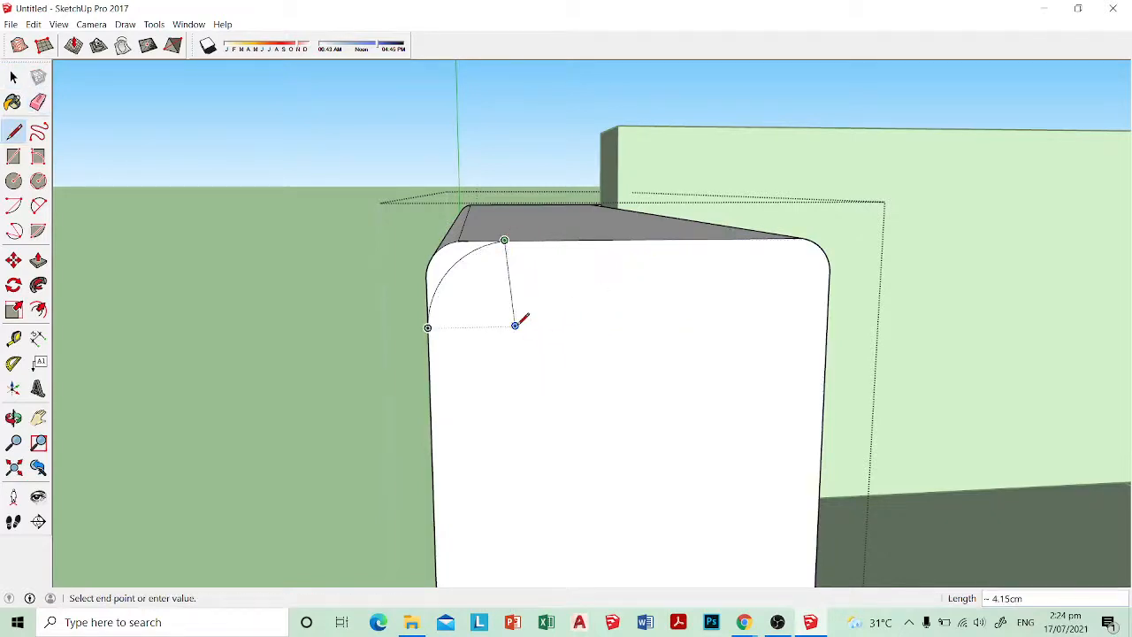
click(429, 328)
middle_drag(430, 326, 564, 300)
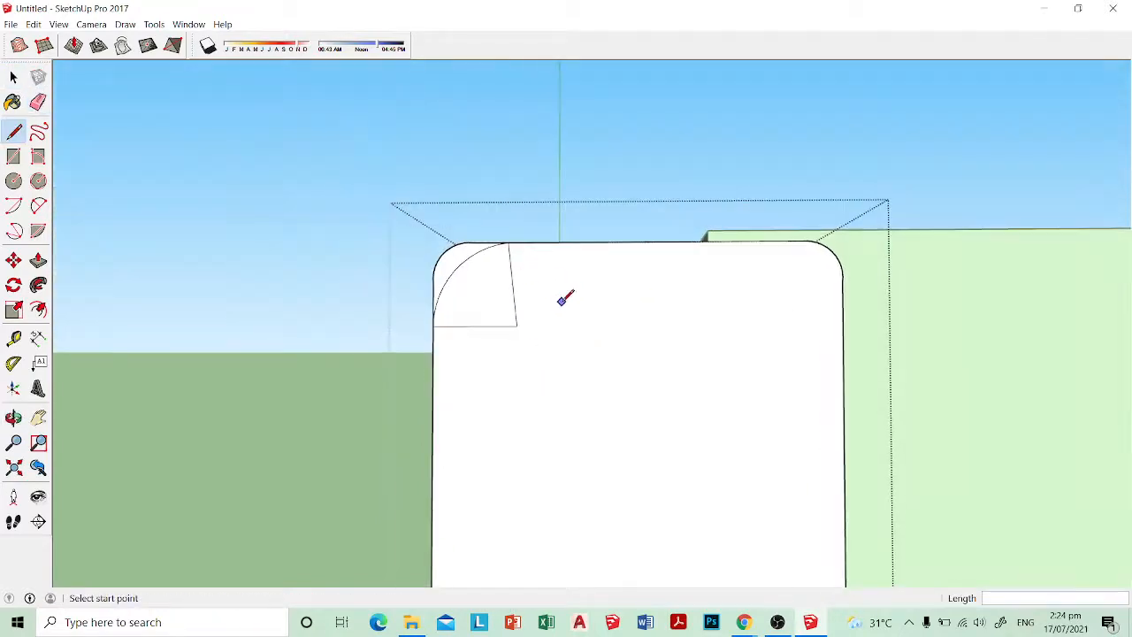
Step: Draw a vertical line about 4.13 cm long down from the arc's upper end and erase the slanted line beside it
click(510, 240)
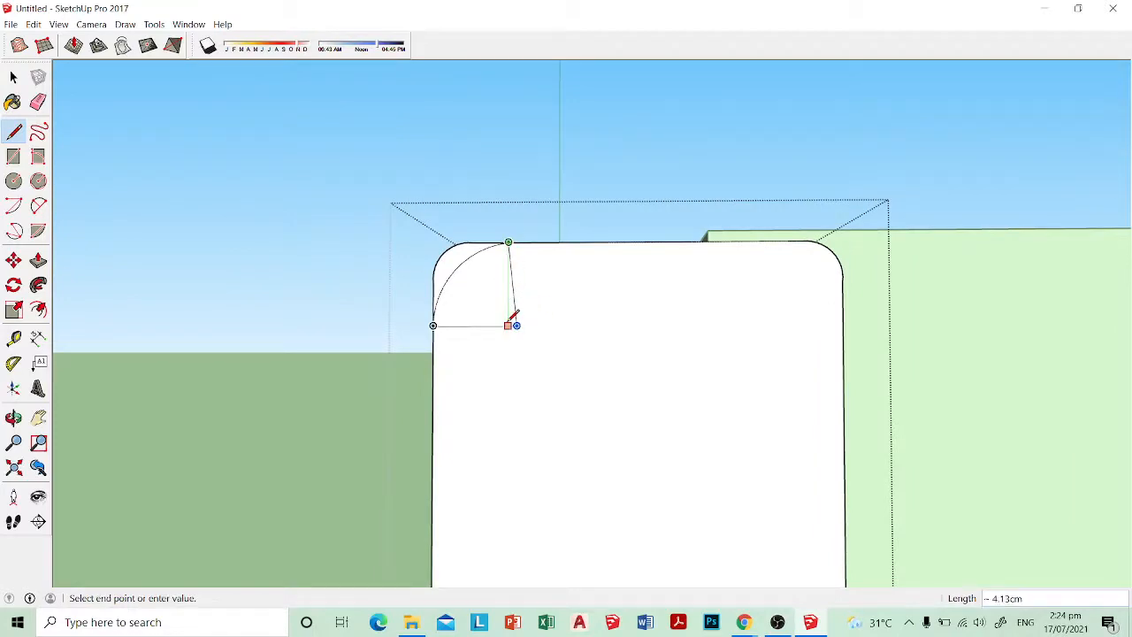
click(509, 324)
key(e)
scroll(522, 316, down, 1)
Step: Copy the quarter-round segment about 13.54 cm to the right along the armrest's front face
key(space)
click(498, 303)
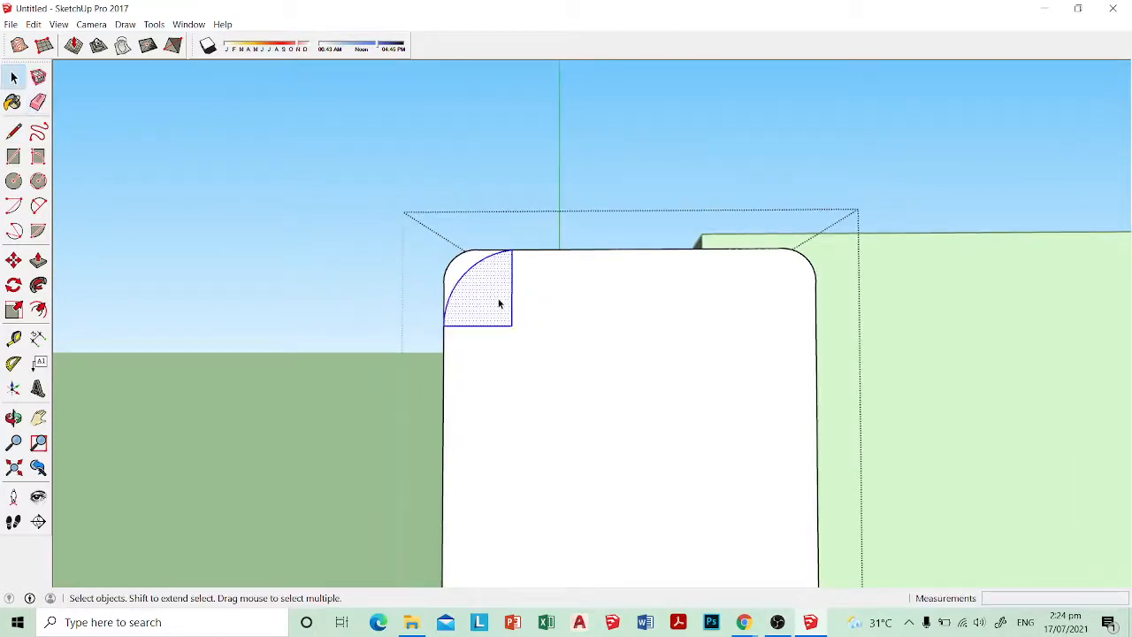
right_click(498, 300)
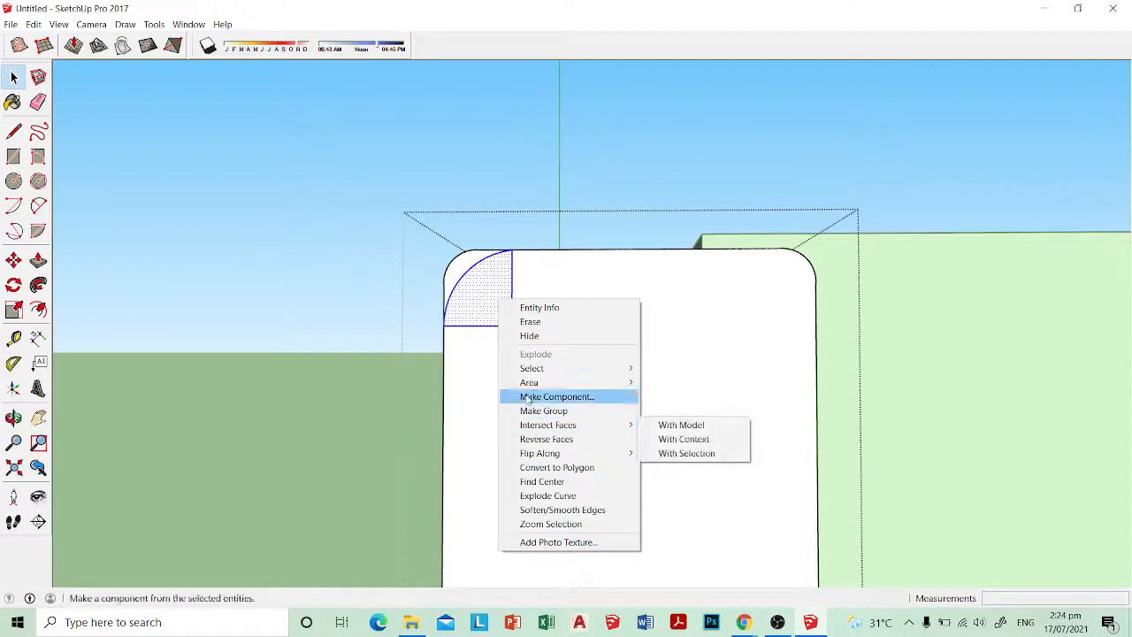
click(480, 305)
click(481, 308)
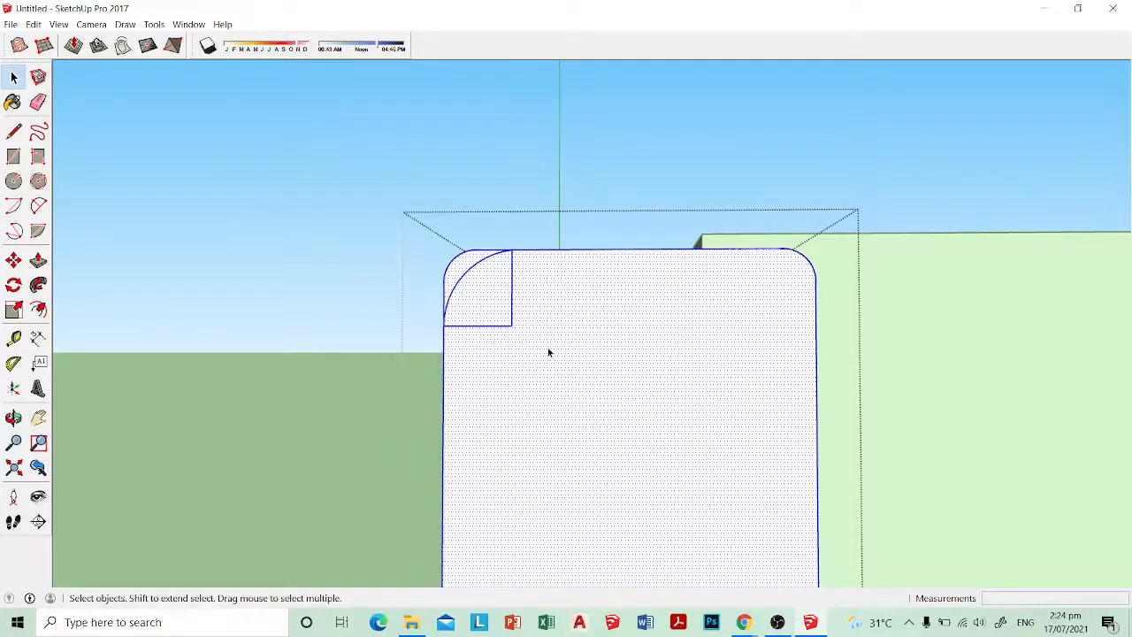
click(502, 314)
key(m)
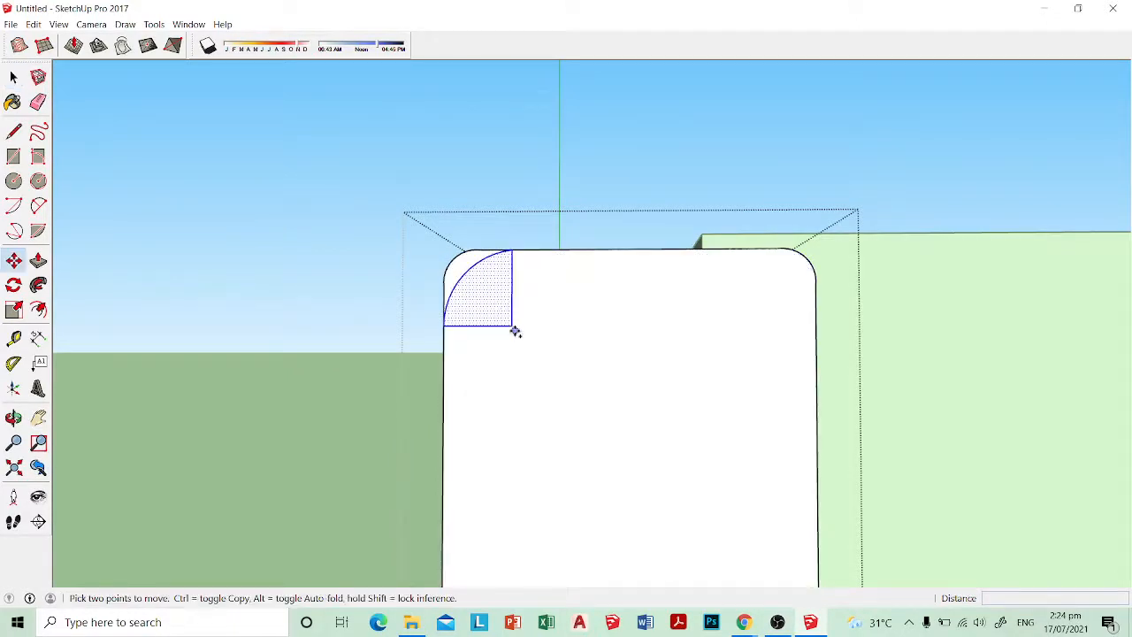
key(ctrl)
click(512, 327)
click(763, 325)
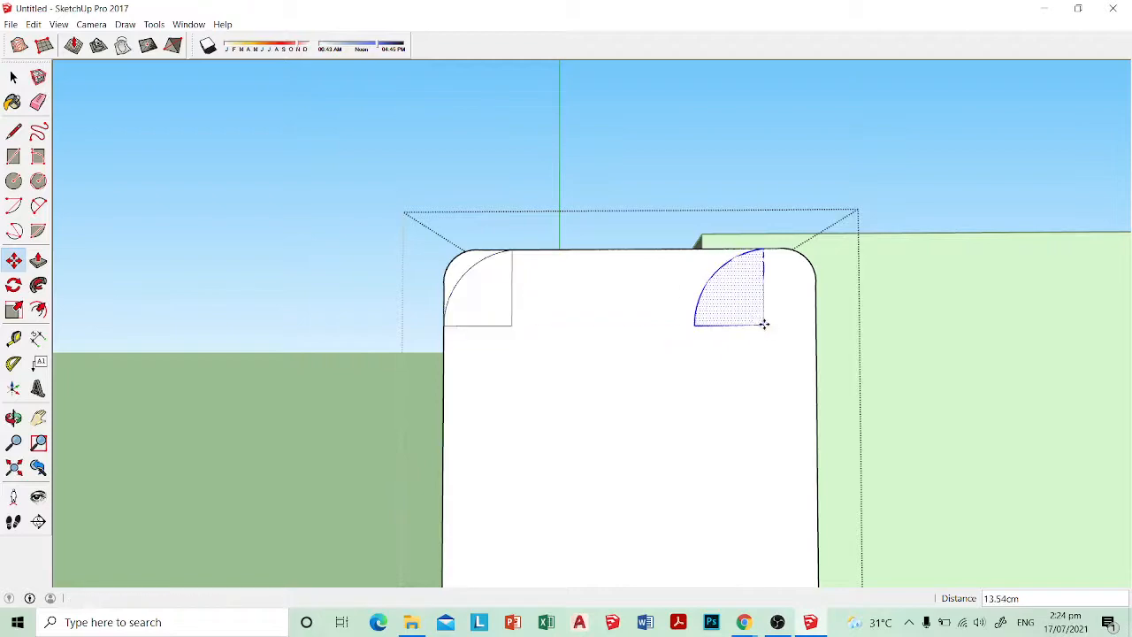
Step: Try to flip the copied quarter-round segment on the front face and undo the flip
right_click(740, 306)
click(717, 303)
key(space)
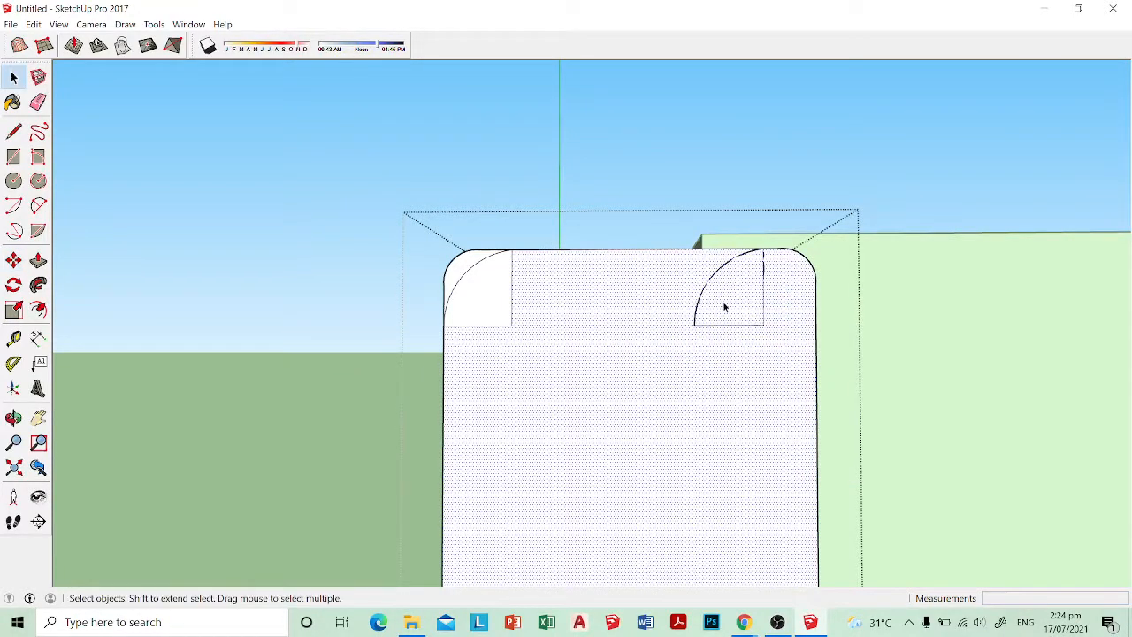
mouse_move(751, 271)
middle_down()
mouse_move(758, 324)
mouse_move(754, 289)
middle_up()
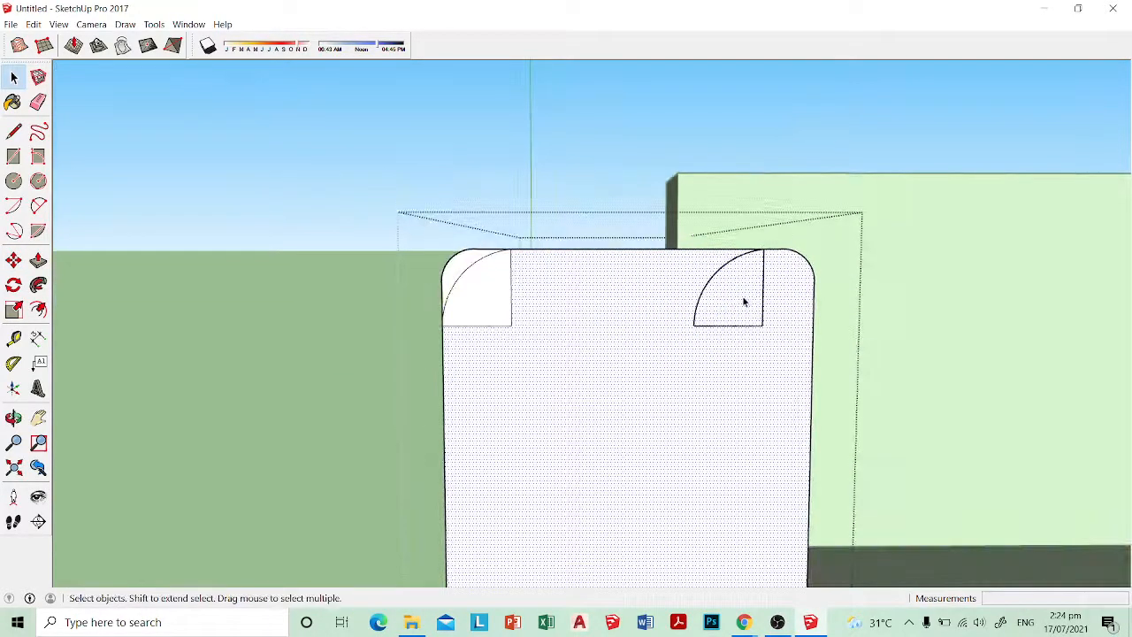
click(740, 305)
right_click(739, 306)
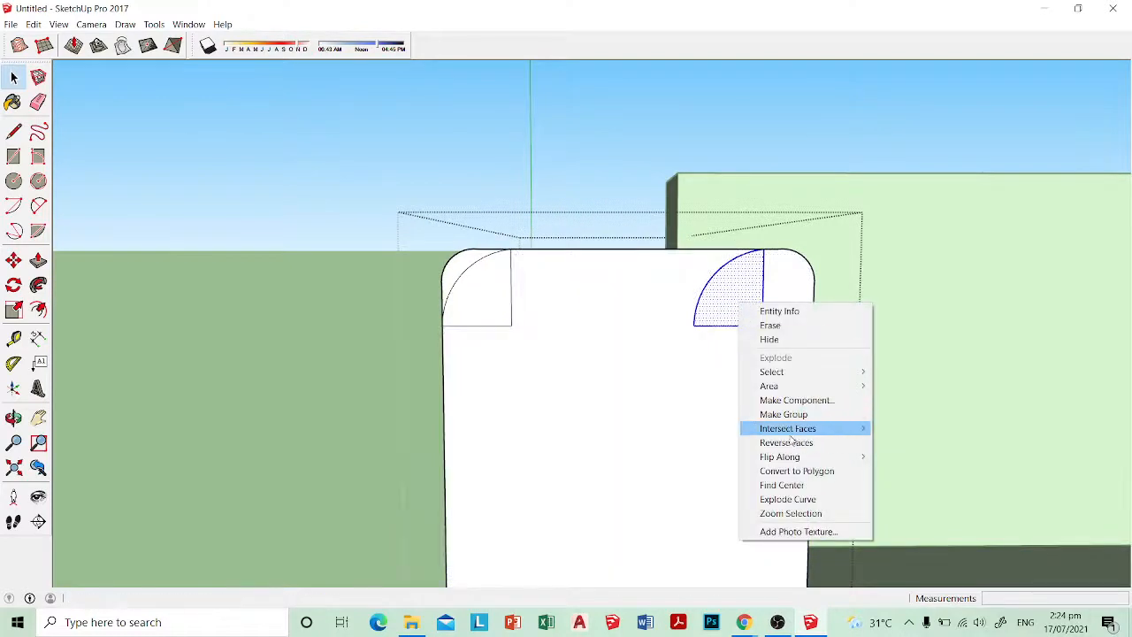
mouse_move(801, 456)
click(905, 472)
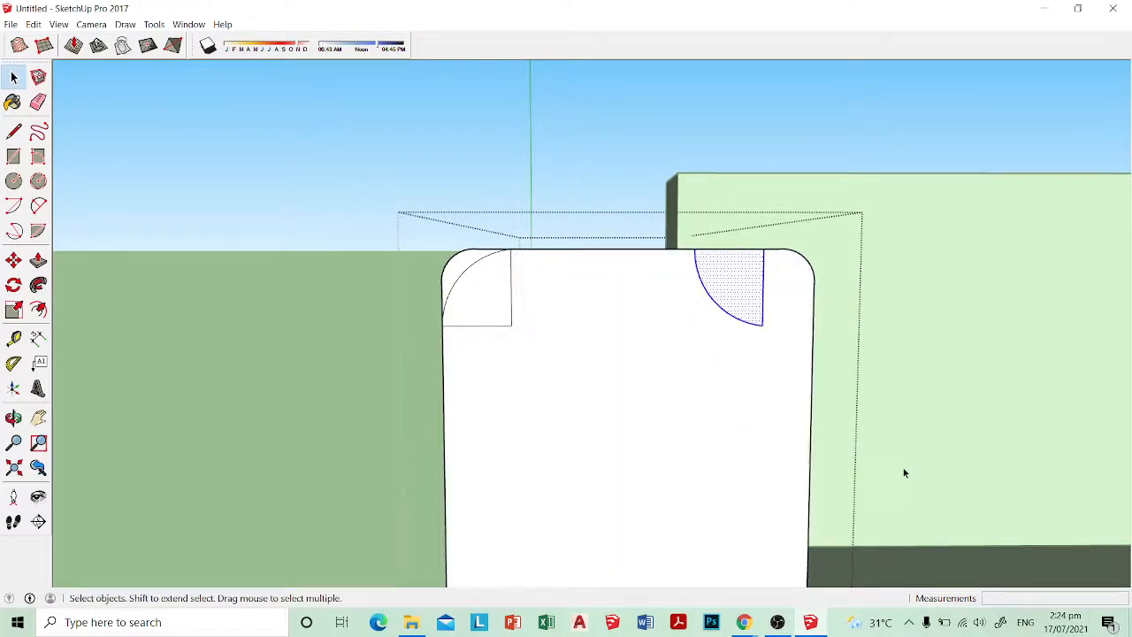
key(ctrl+z)
right_click(734, 300)
click(721, 295)
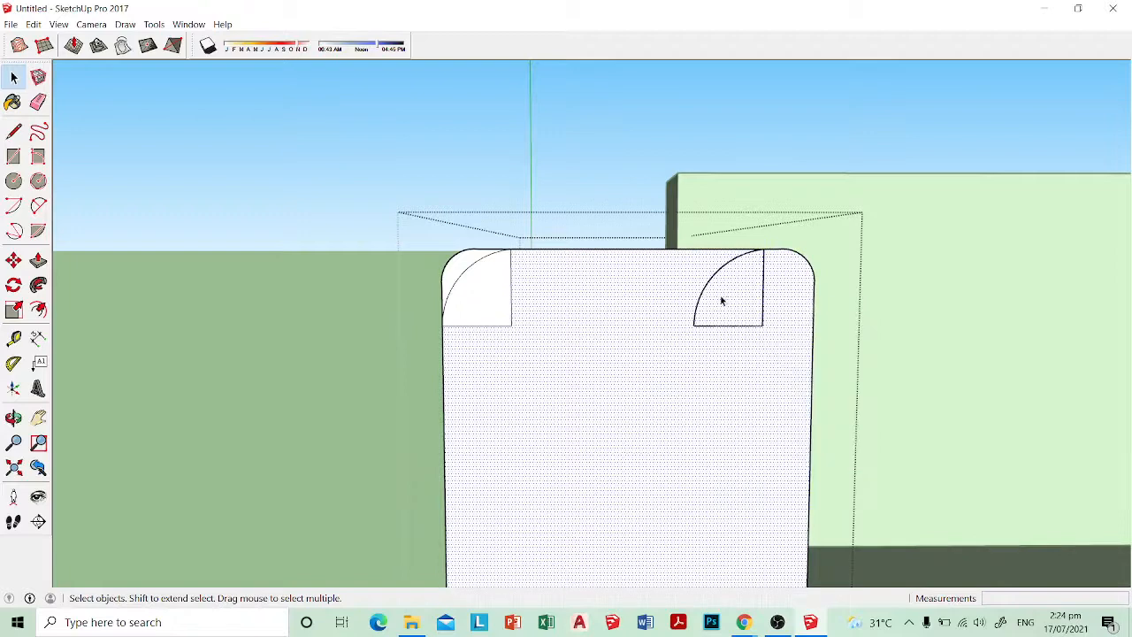
mouse_move(721, 294)
middle_down()
mouse_move(741, 300)
mouse_move(713, 283)
mouse_move(781, 311)
mouse_move(704, 288)
mouse_move(714, 280)
mouse_move(687, 235)
mouse_move(707, 223)
middle_up()
click(704, 289)
click(676, 301)
scroll(679, 253, up, 4)
triple_click(706, 224)
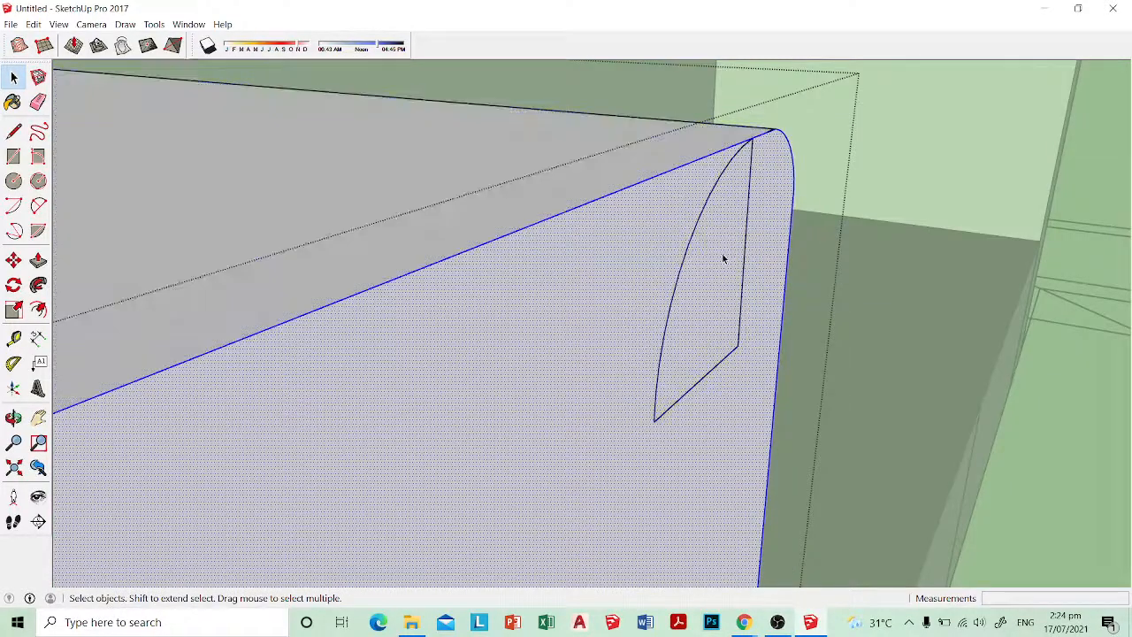
middle_drag(732, 288, 699, 301)
shift+click(756, 290)
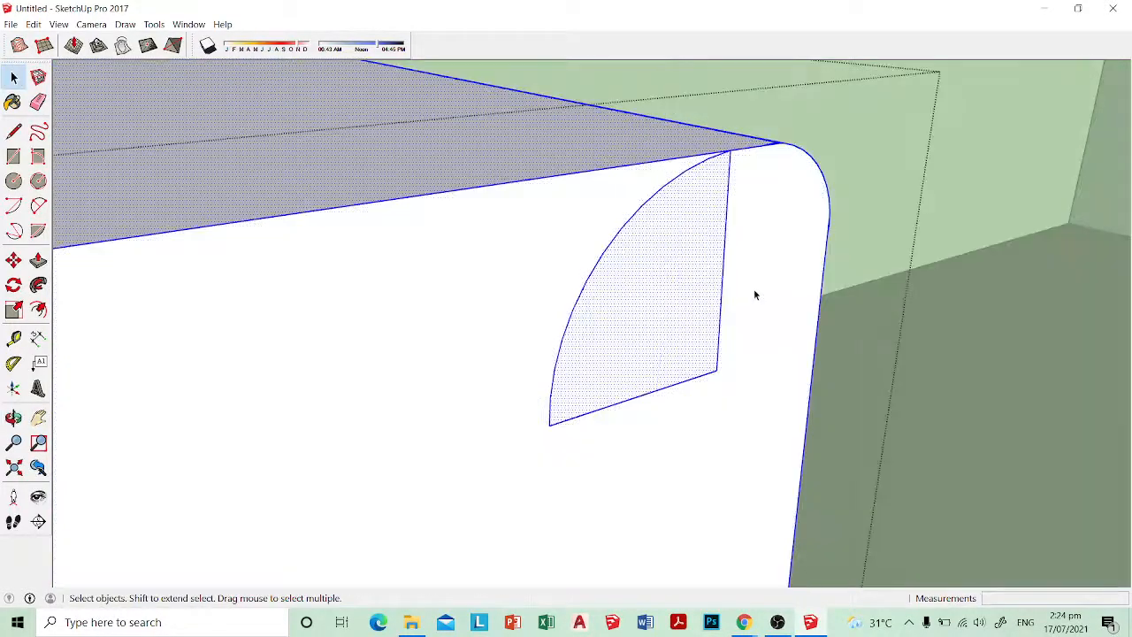
click(755, 289)
key(Escape)
triple_click(687, 283)
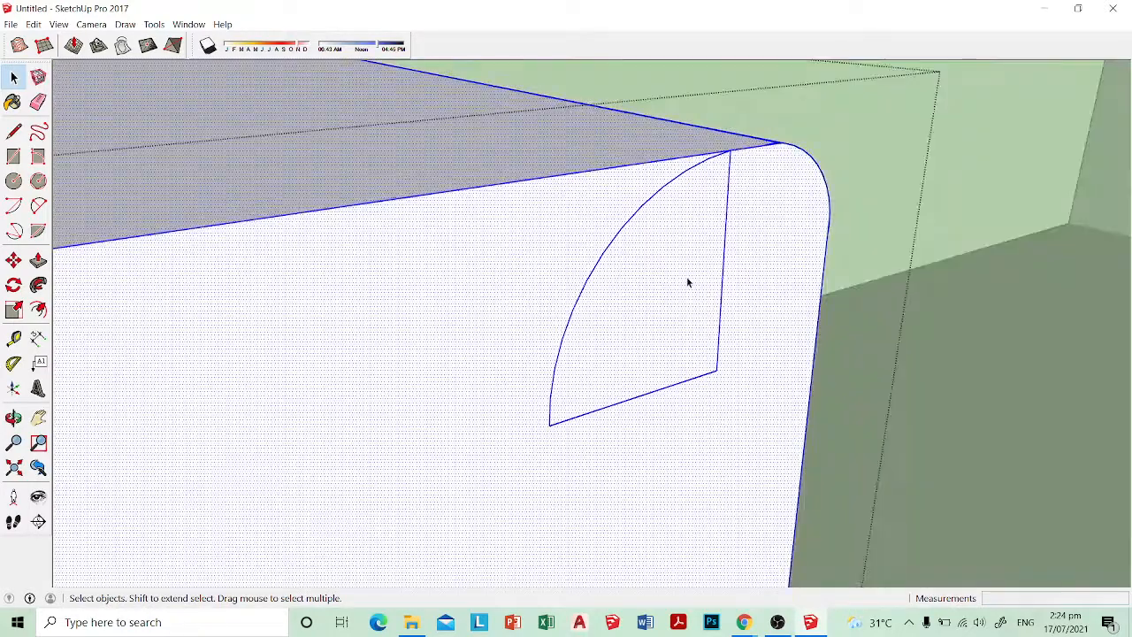
Step: Flip the copied segment's outline so its curve faces the right corner, and erase the leftover unflipped edges
mouse_move(738, 309)
middle_down()
mouse_move(741, 318)
mouse_move(629, 295)
middle_up()
click(626, 292)
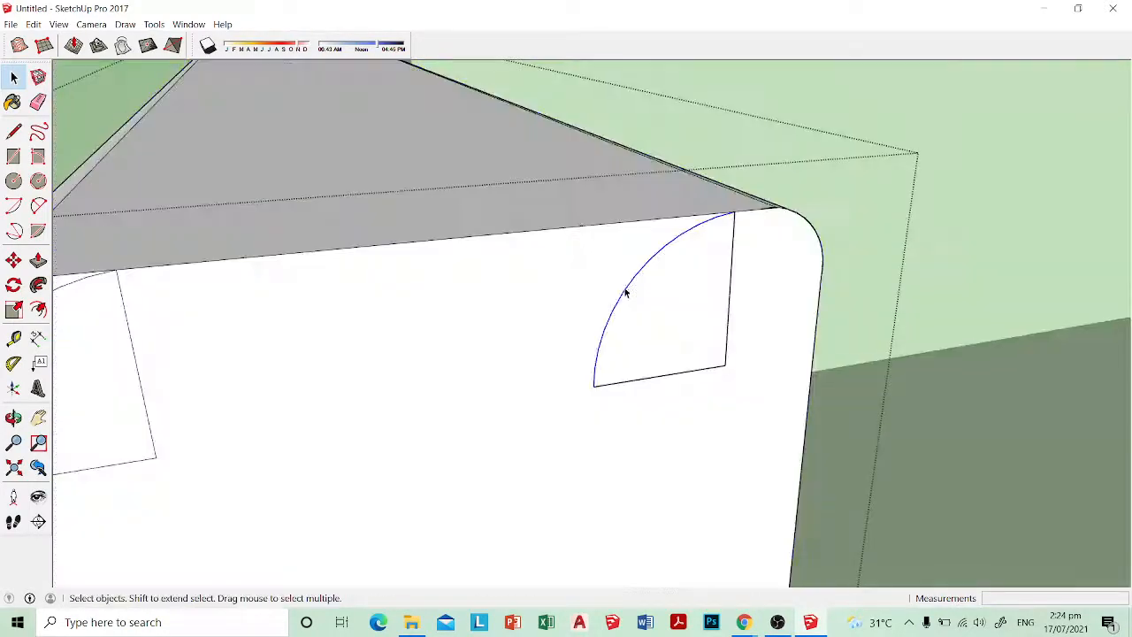
right_click(691, 374)
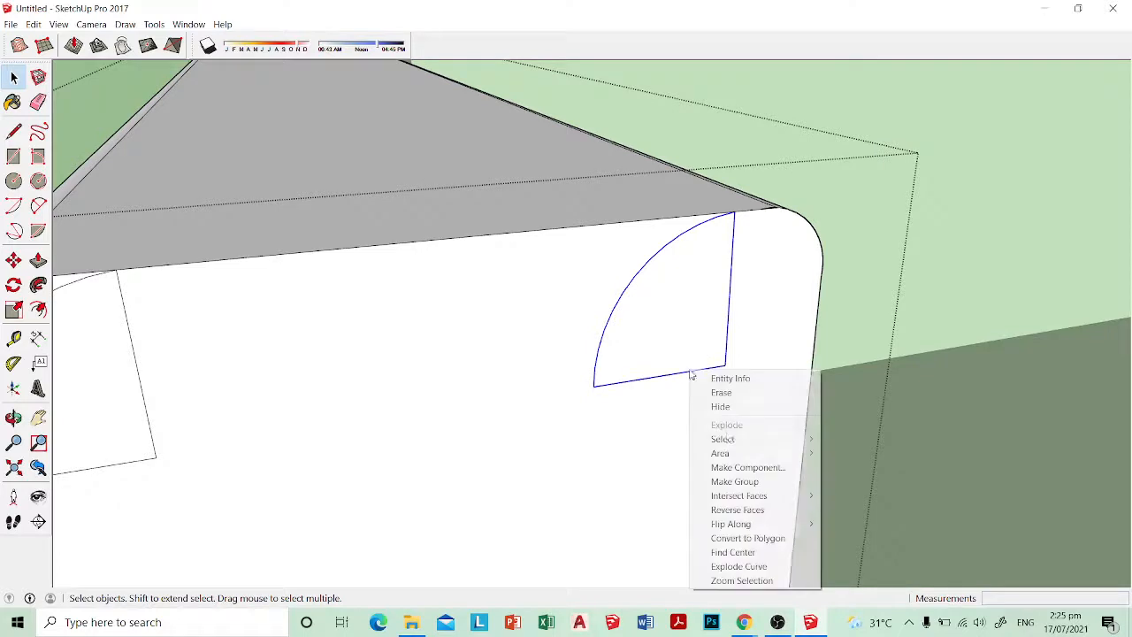
mouse_move(758, 525)
click(846, 524)
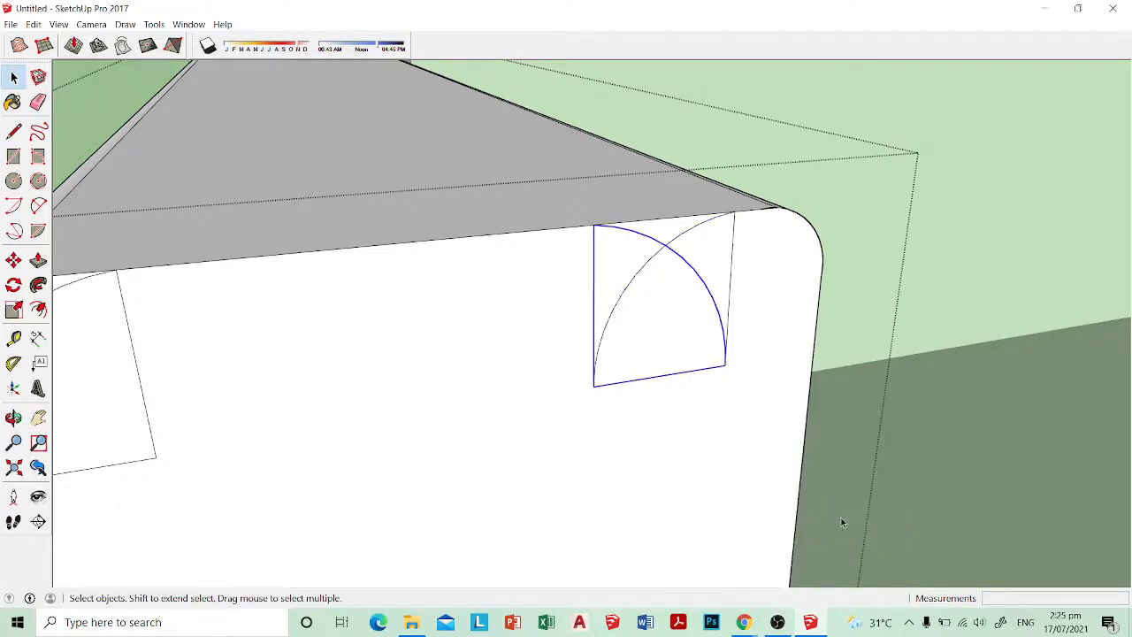
middle_drag(841, 523, 645, 336)
key(e)
drag(719, 253, 738, 319)
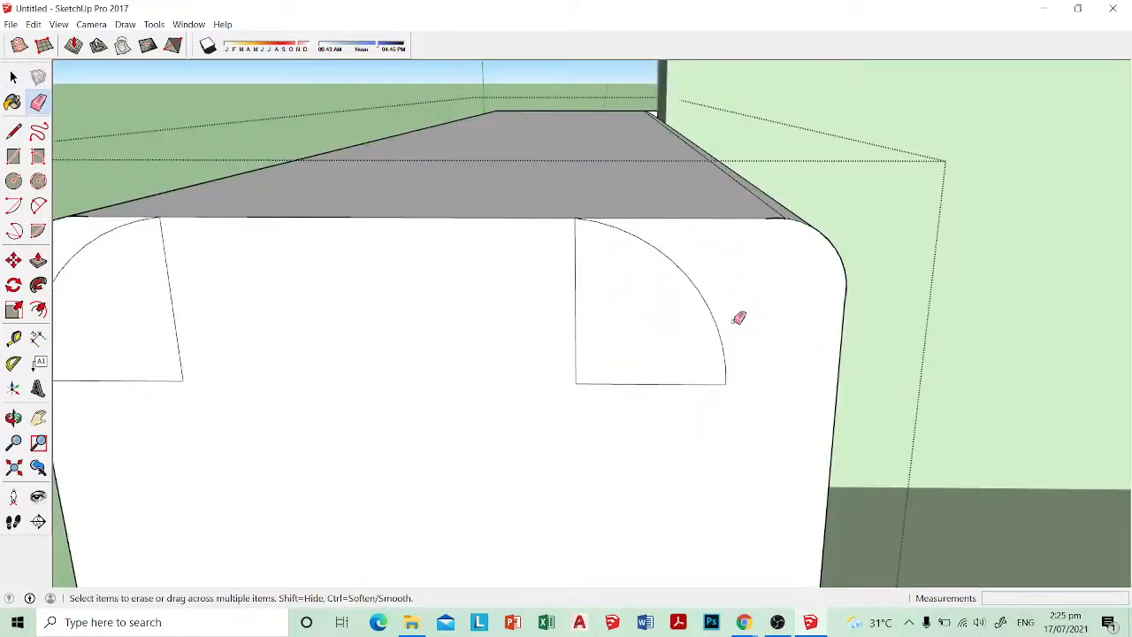
Step: Erase the flipped segment's arc and straight edges from the right side of the front face
key(space)
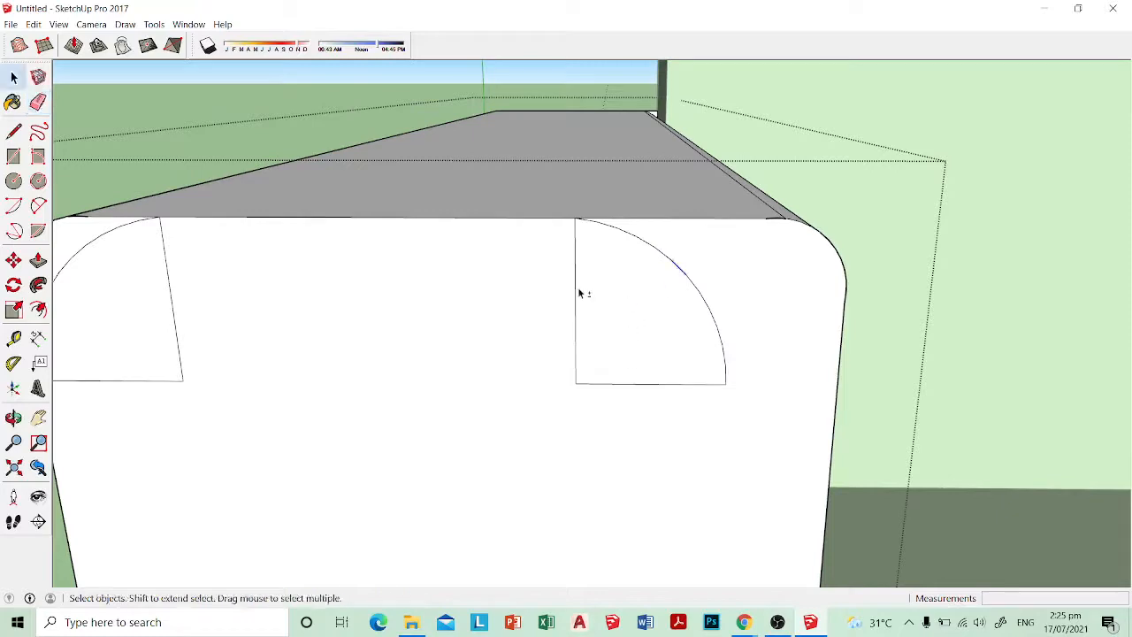
click(626, 235)
middle_drag(626, 235, 636, 281)
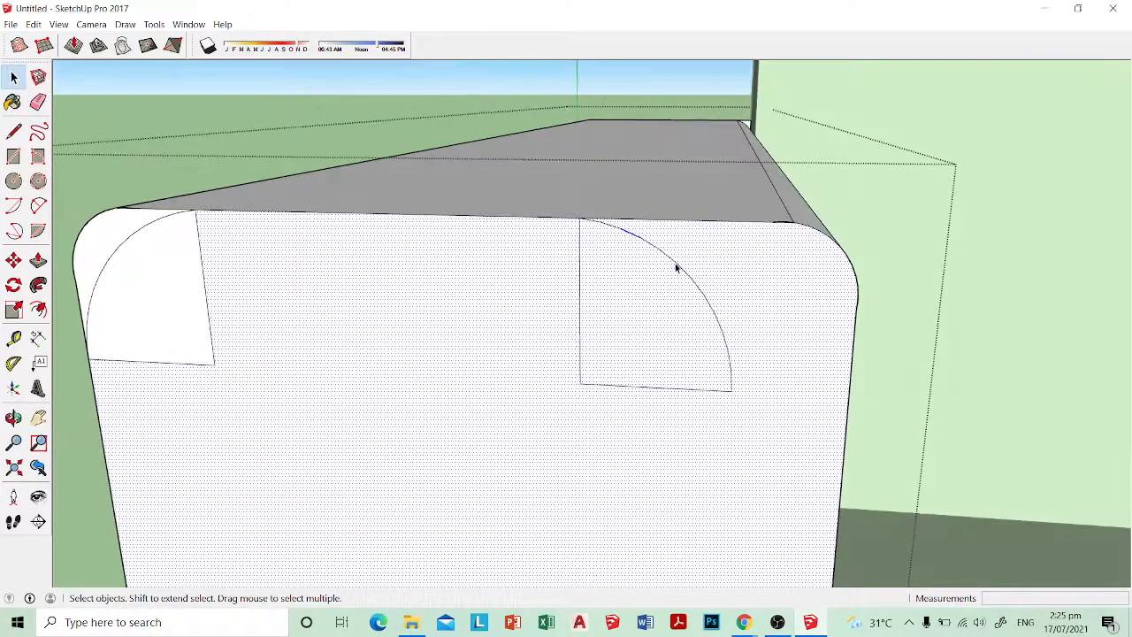
key(e)
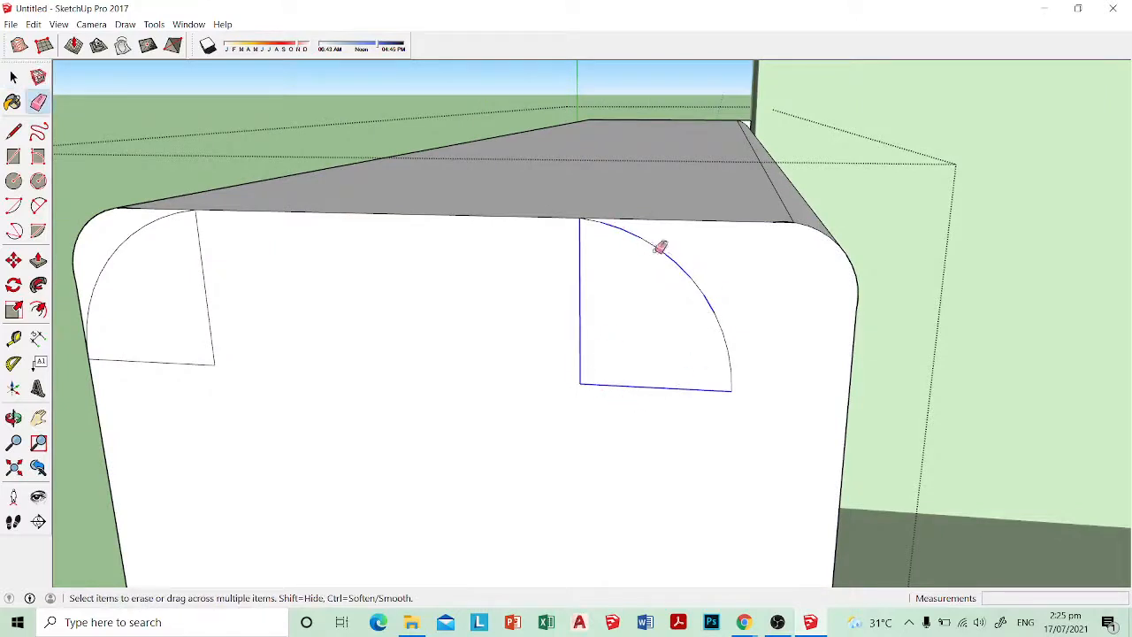
drag(596, 221, 663, 255)
key(ctrl+z)
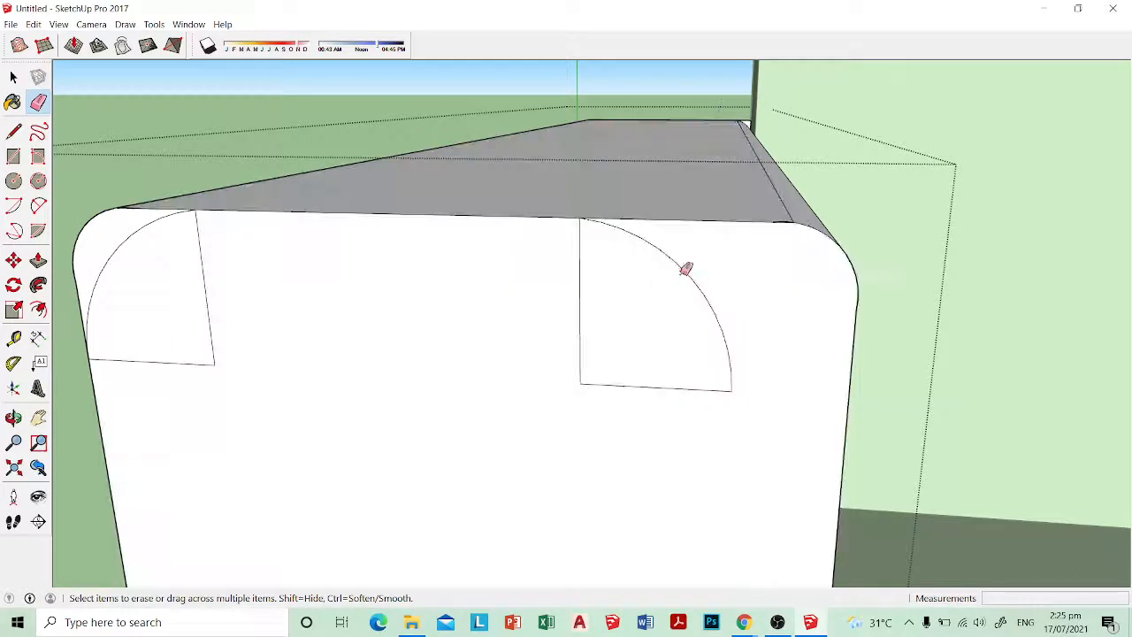
key(space)
key(e)
scroll(606, 221, up, 2)
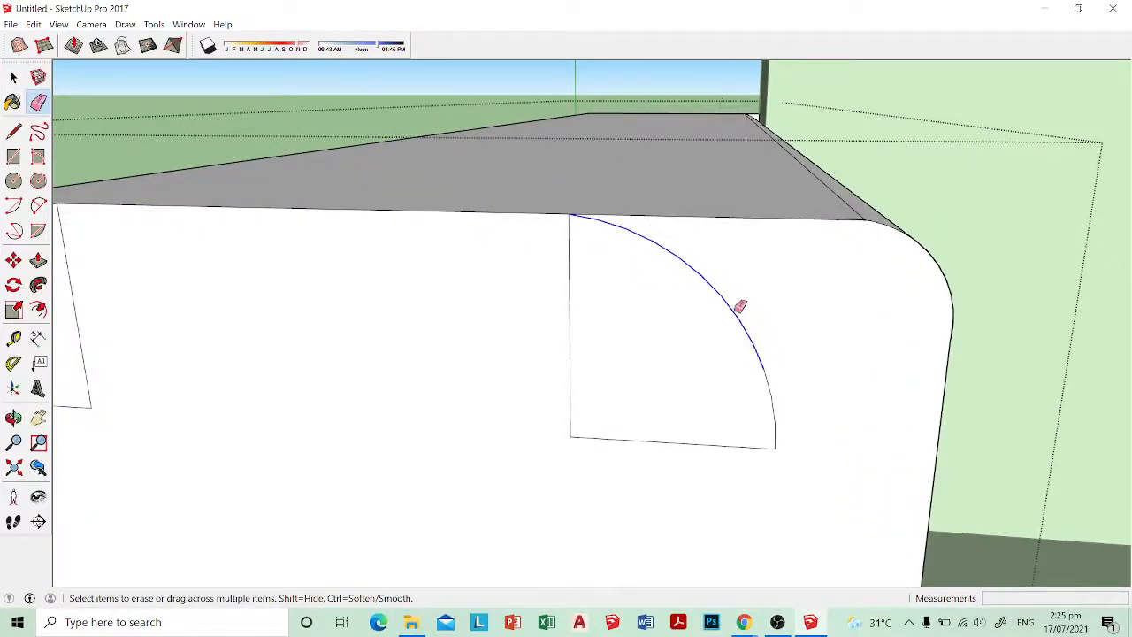
scroll(604, 417, down, 5)
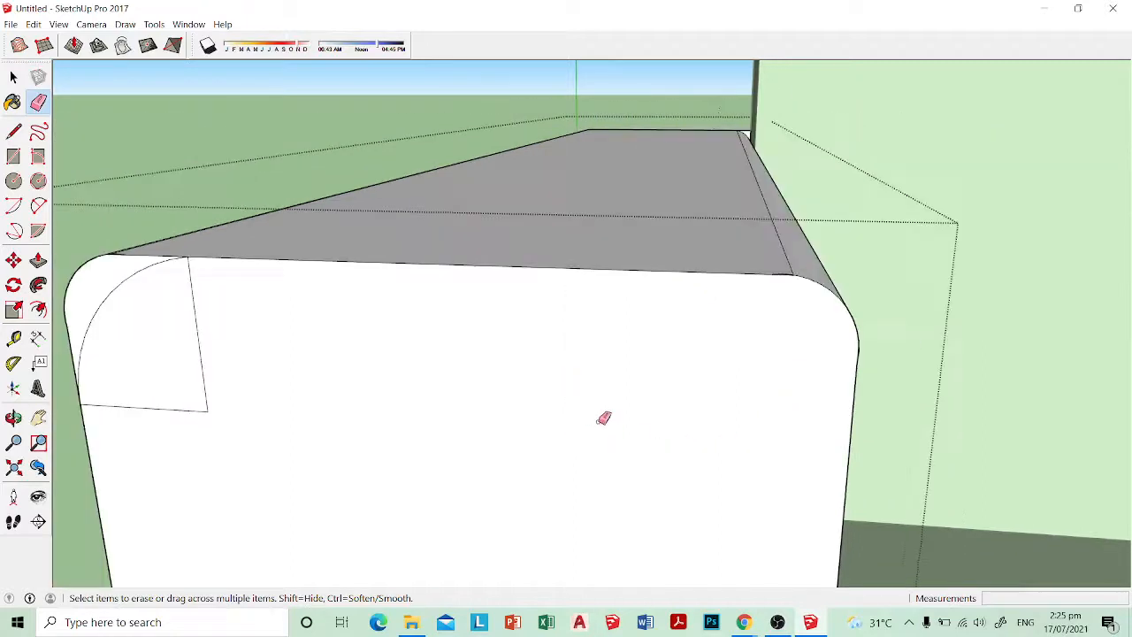
Step: Extend the left segment's horizontal base line across the front face to the armrest's right edge
key(l)
click(324, 414)
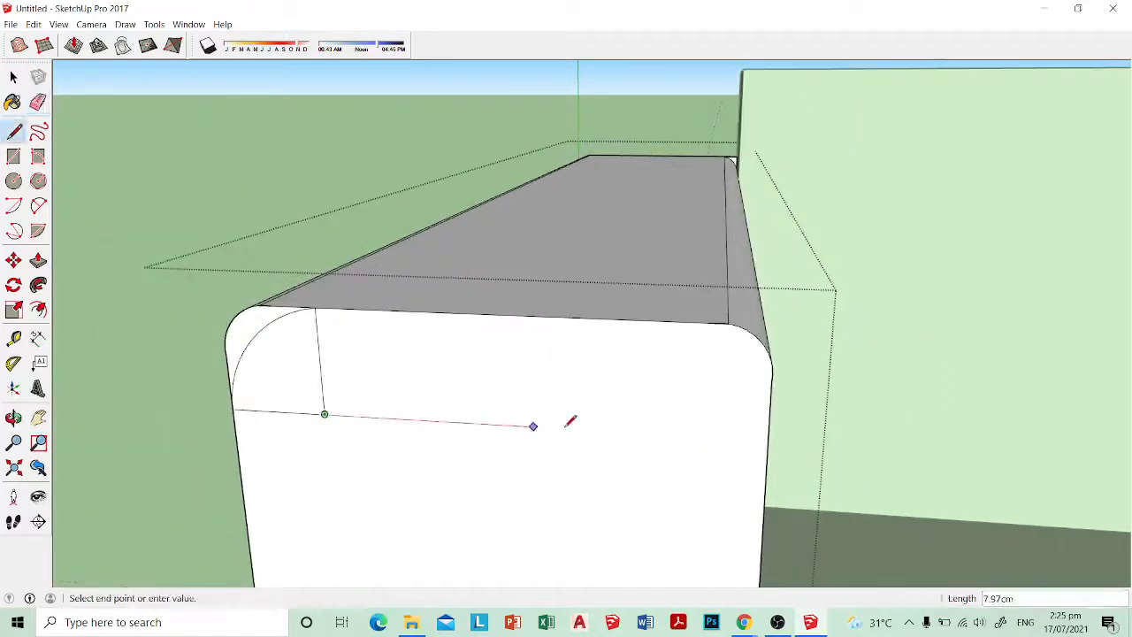
click(769, 437)
Step: Measure the width of the left quarter-round segment along its base line
click(38, 338)
click(323, 414)
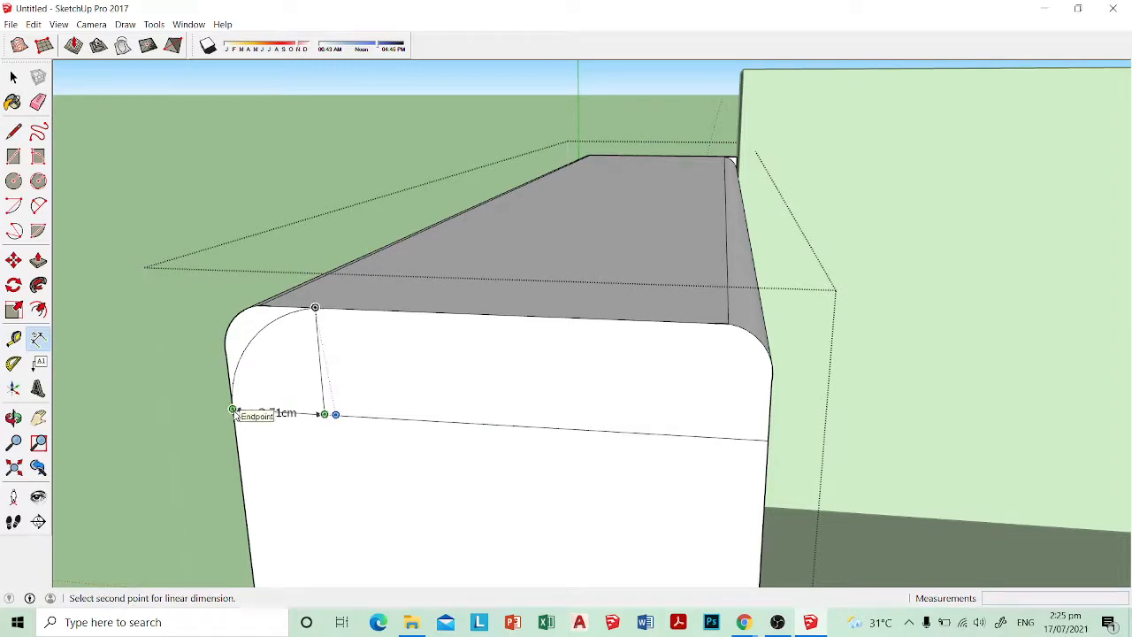
key(Escape)
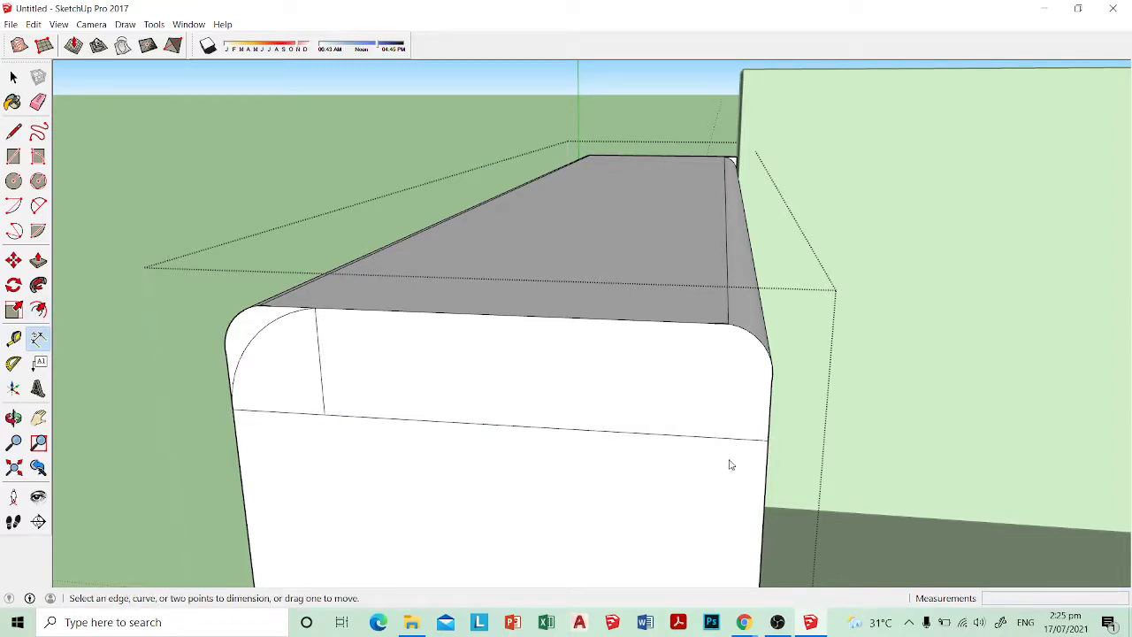
Step: Mark 3.71 cm inward from the base line's right end and draw a vertical line from there up to the top edge
key(l)
click(768, 440)
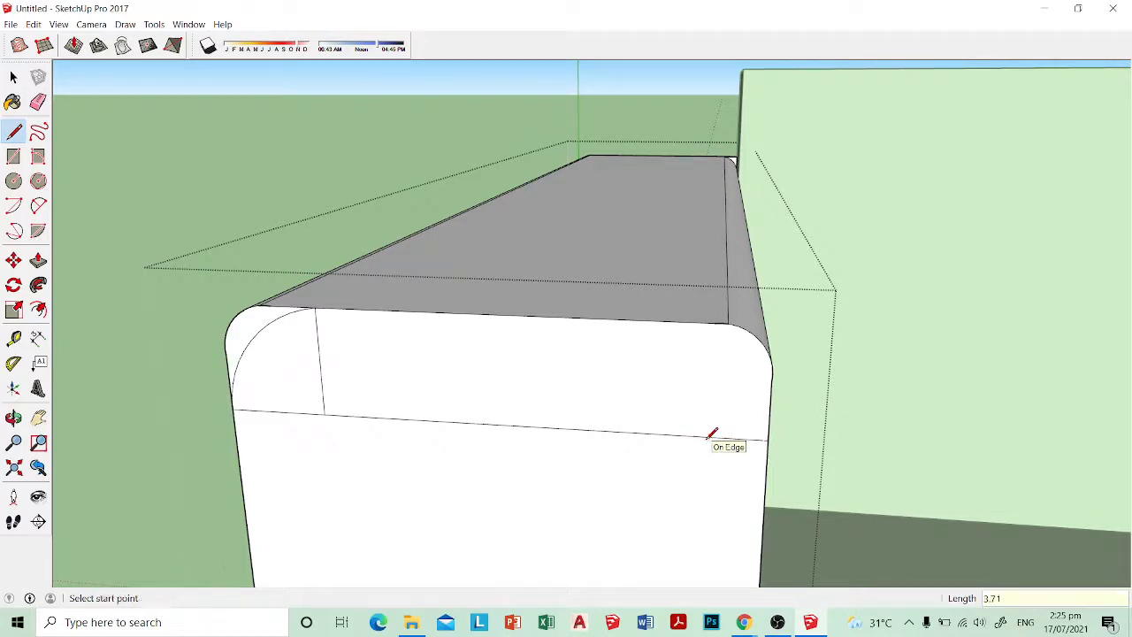
click(663, 319)
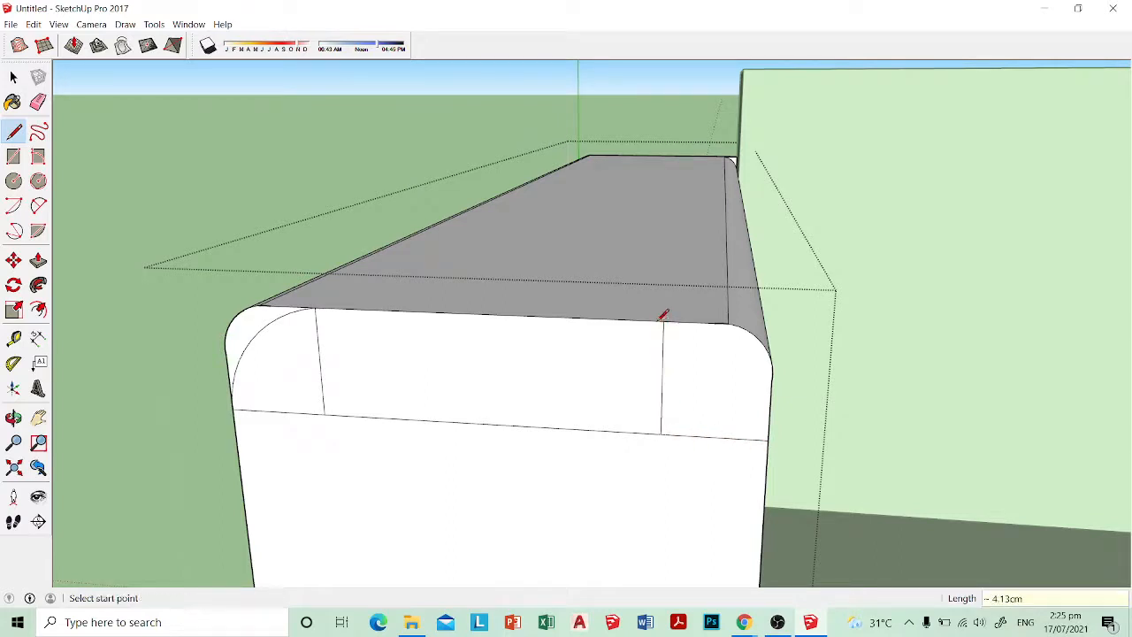
Step: Draw a rounding arc from the new vertical line's top to the base line's right end, bulging toward the upper-right corner
key(a)
click(663, 321)
click(767, 439)
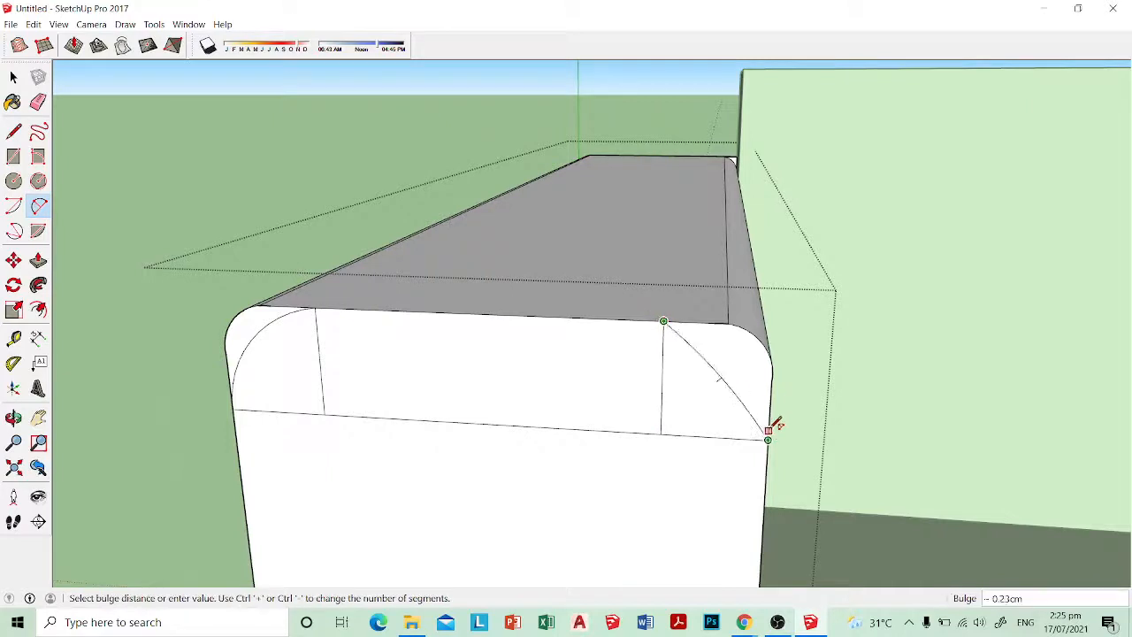
click(776, 399)
Step: Push the waste strip outside the larger upper-left arc back 80 cm to the armrest's rear edge
middle_drag(629, 372, 455, 366)
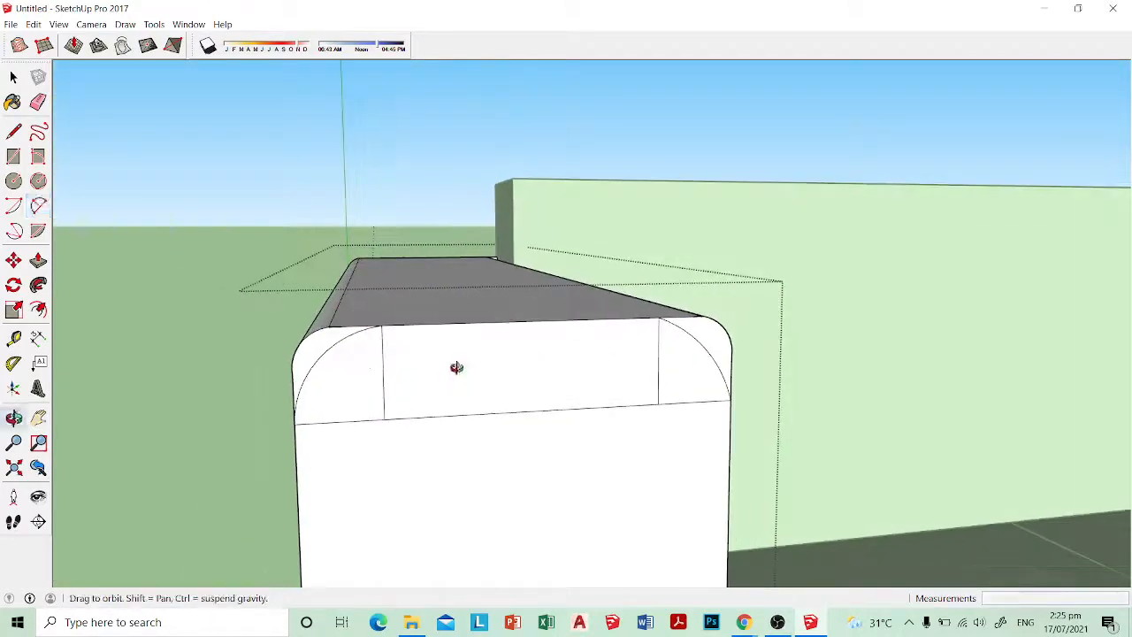
key(p)
click(344, 360)
click(359, 262)
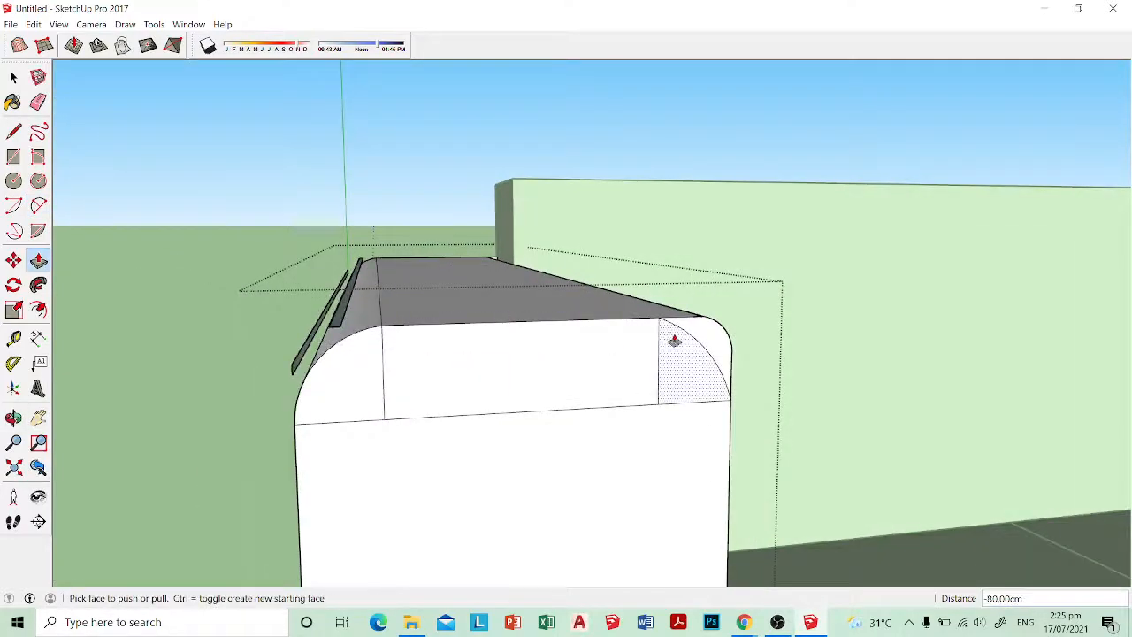
Step: Push the waste strip outside the larger upper-right arc back through the armrest to its rear edge
click(675, 336)
click(488, 254)
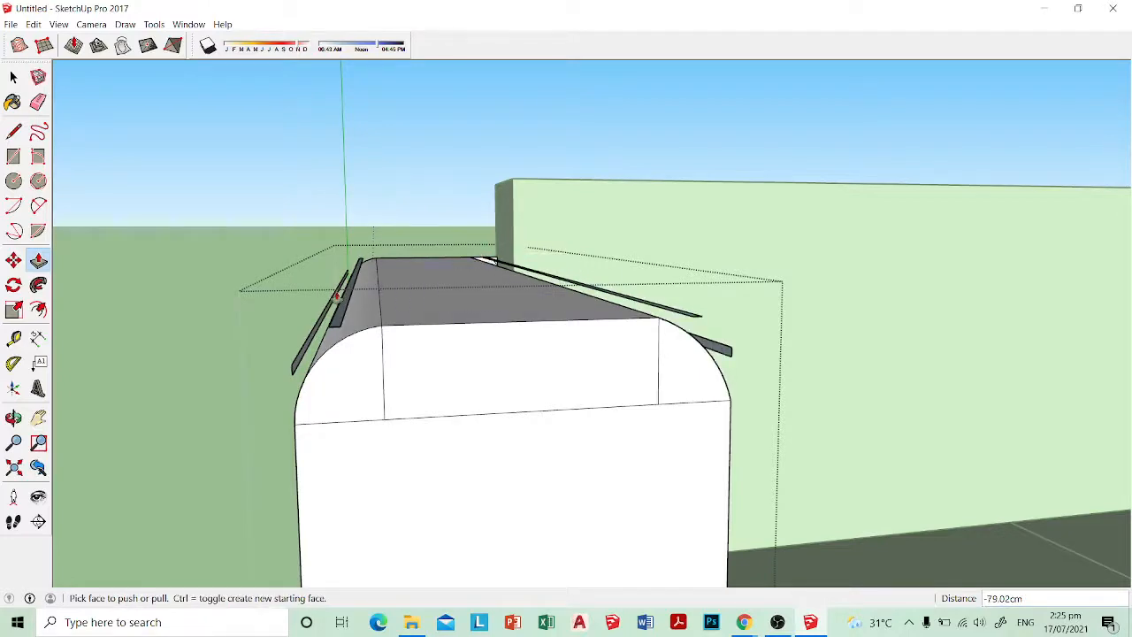
middle_drag(443, 267, 445, 283)
scroll(509, 250, up, 5)
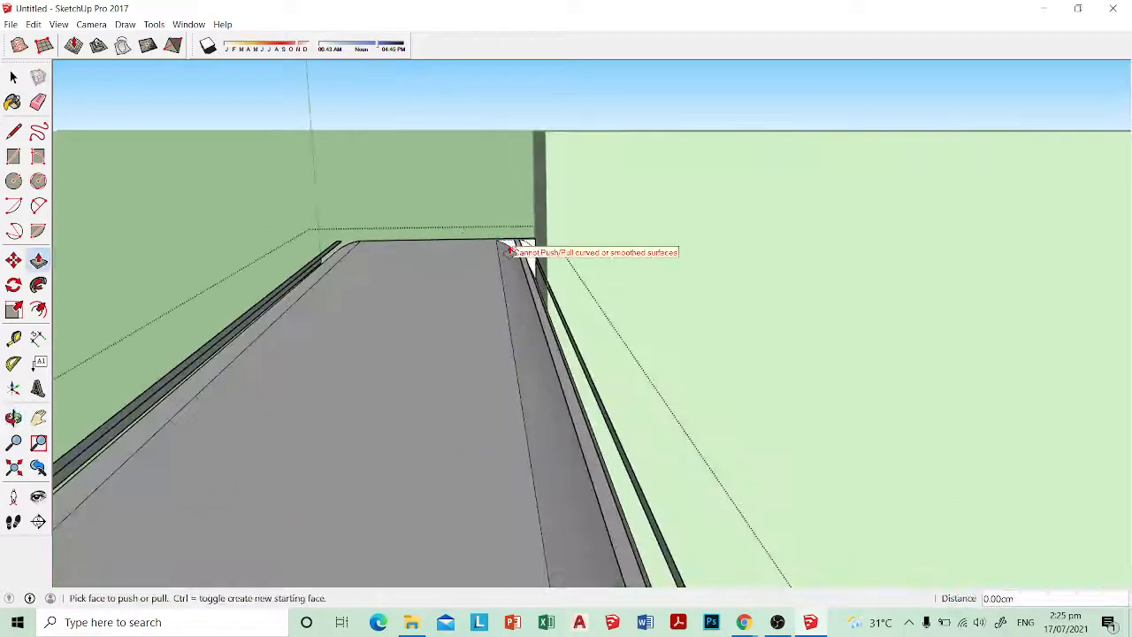
click(507, 249)
click(504, 242)
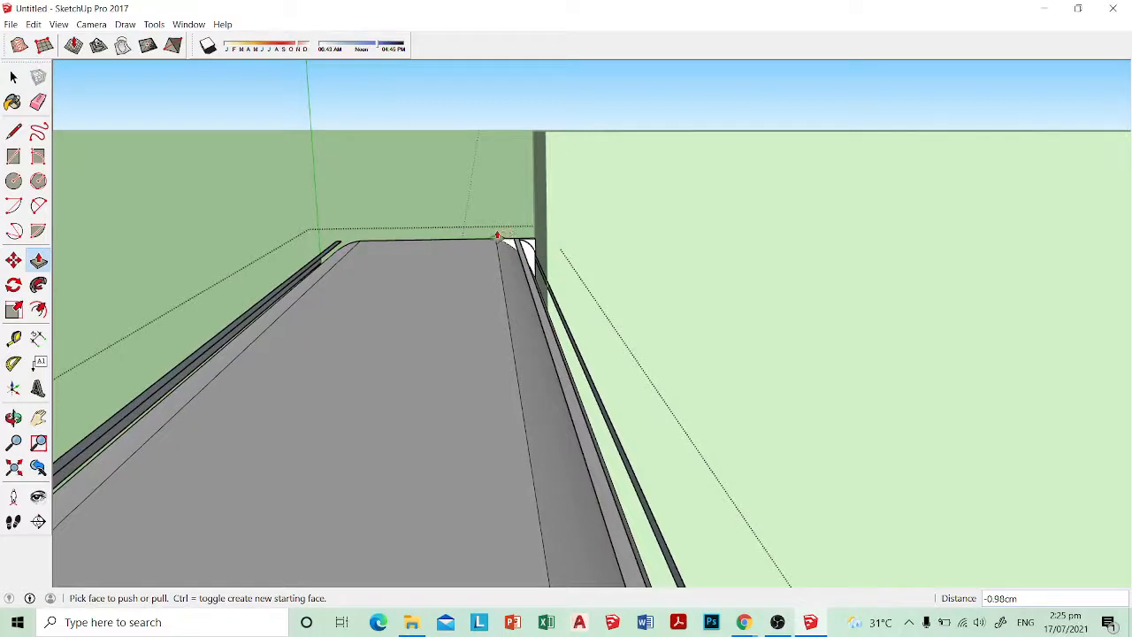
middle_drag(498, 231, 524, 250)
scroll(519, 235, up, 2)
click(513, 234)
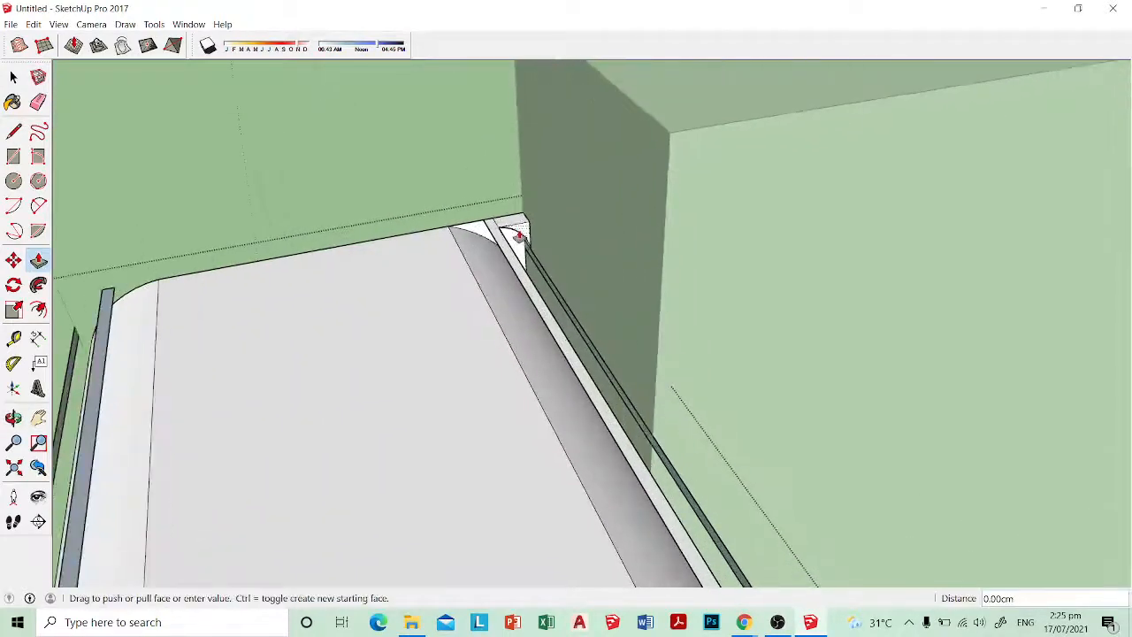
click(498, 224)
Step: Erase the leftover thin strips floating along both upper sides of the armrest
key(e)
ctrl+drag(506, 225, 552, 266)
mouse_move(551, 266)
middle_down()
mouse_move(363, 313)
mouse_move(257, 248)
middle_up()
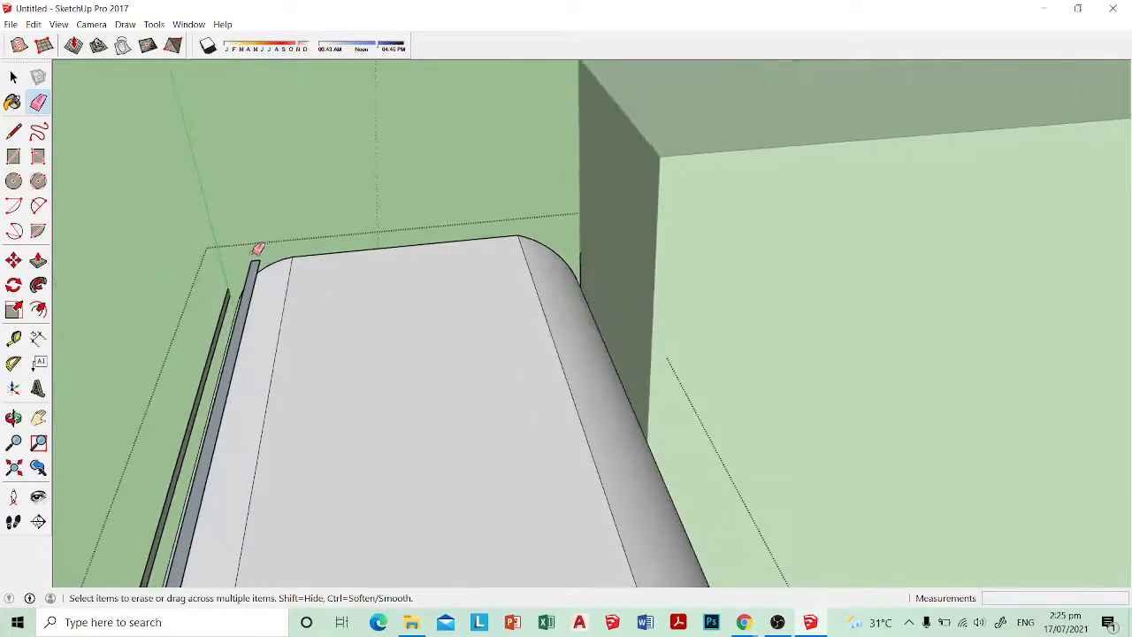
mouse_move(262, 258)
ctrl+mouse_down()
mouse_move(224, 294)
mouse_move(231, 283)
ctrl+mouse_up()
Step: Erase the horizontal base line and both vertical construction lines from the armrest's front face
mouse_move(231, 284)
middle_down()
mouse_move(348, 273)
mouse_move(352, 285)
mouse_move(447, 207)
mouse_move(464, 248)
middle_up()
scroll(446, 218, up, 4)
click(454, 217)
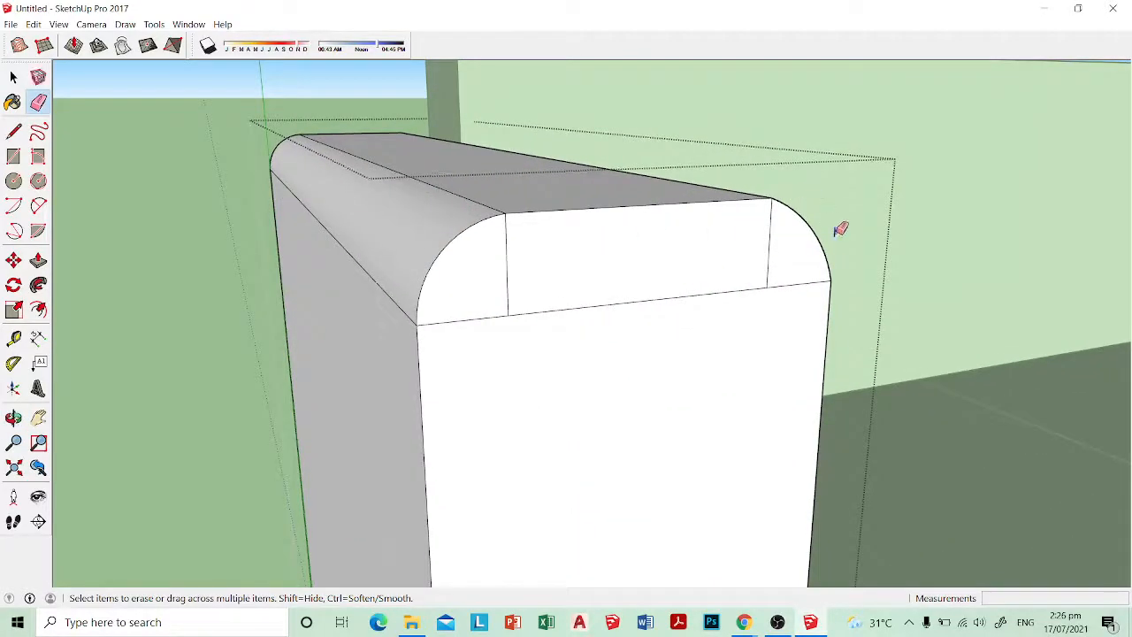
ctrl+drag(790, 273, 766, 260)
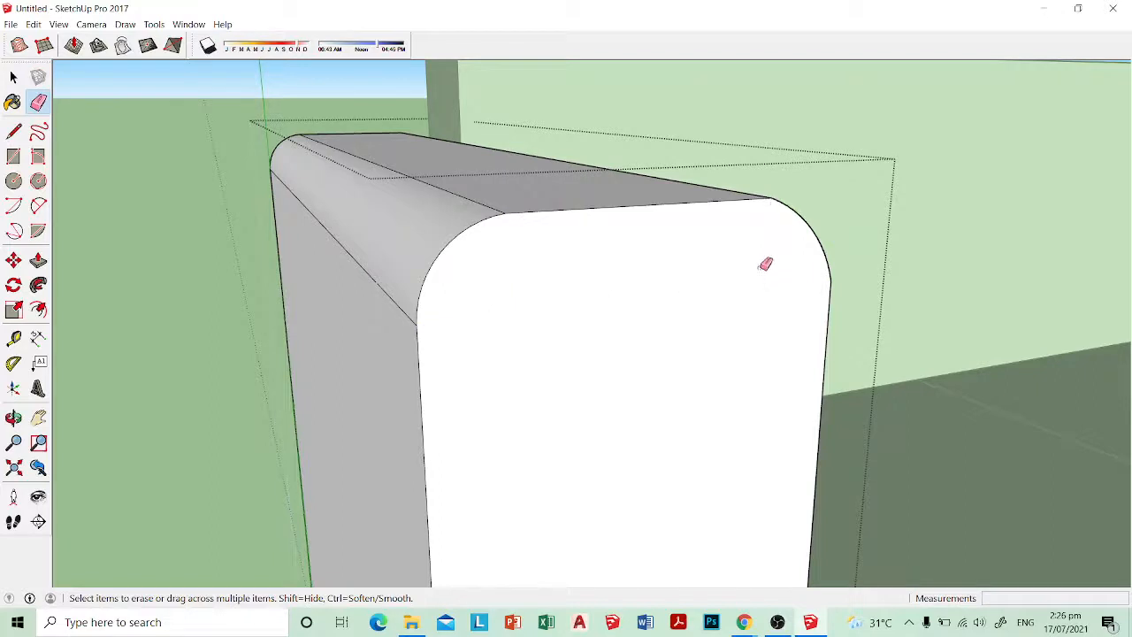
Step: Draw a rounding arc between the left and bottom edges at the lower-left corner of the armrest's front face
mouse_move(766, 260)
middle_down()
mouse_move(690, 286)
mouse_move(574, 235)
mouse_move(498, 416)
mouse_move(513, 374)
middle_up()
scroll(513, 375, up, 4)
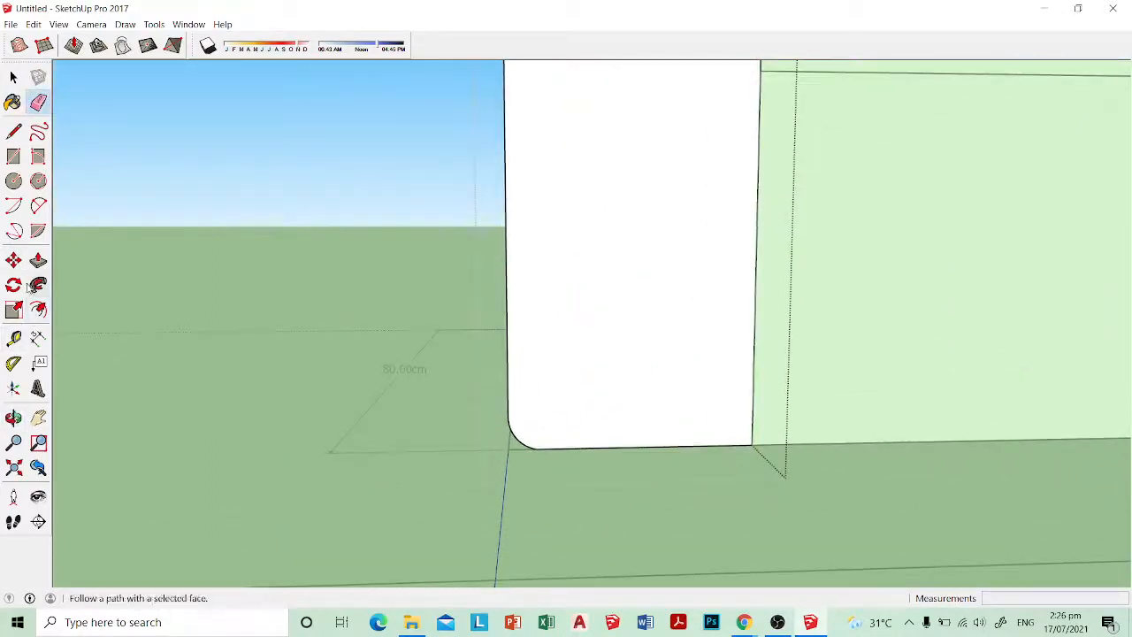
click(38, 205)
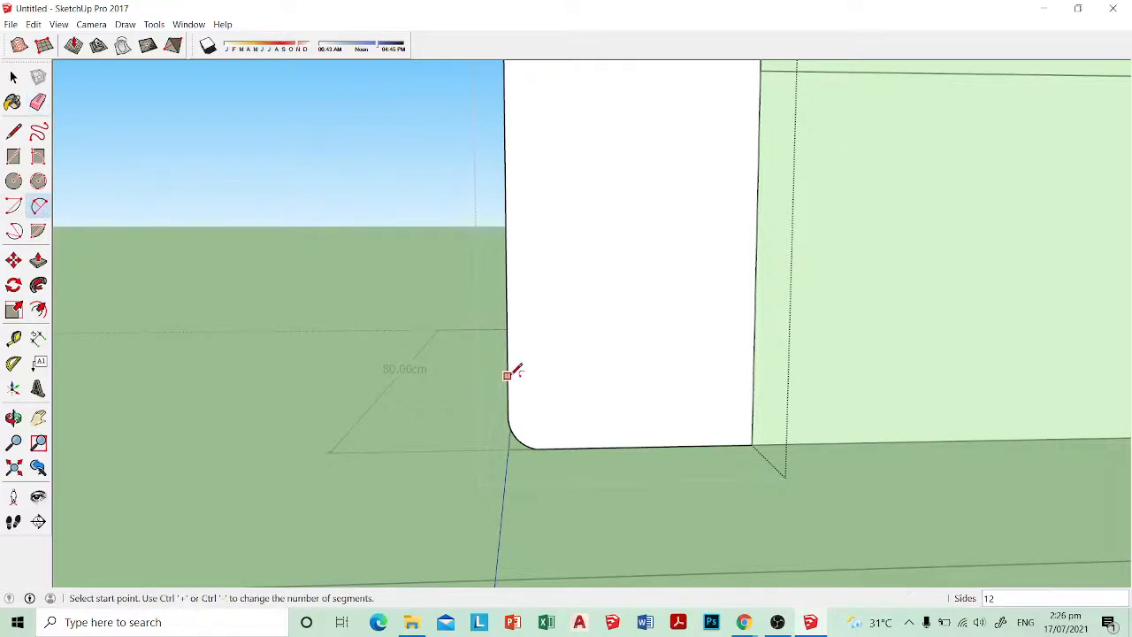
click(507, 375)
click(576, 438)
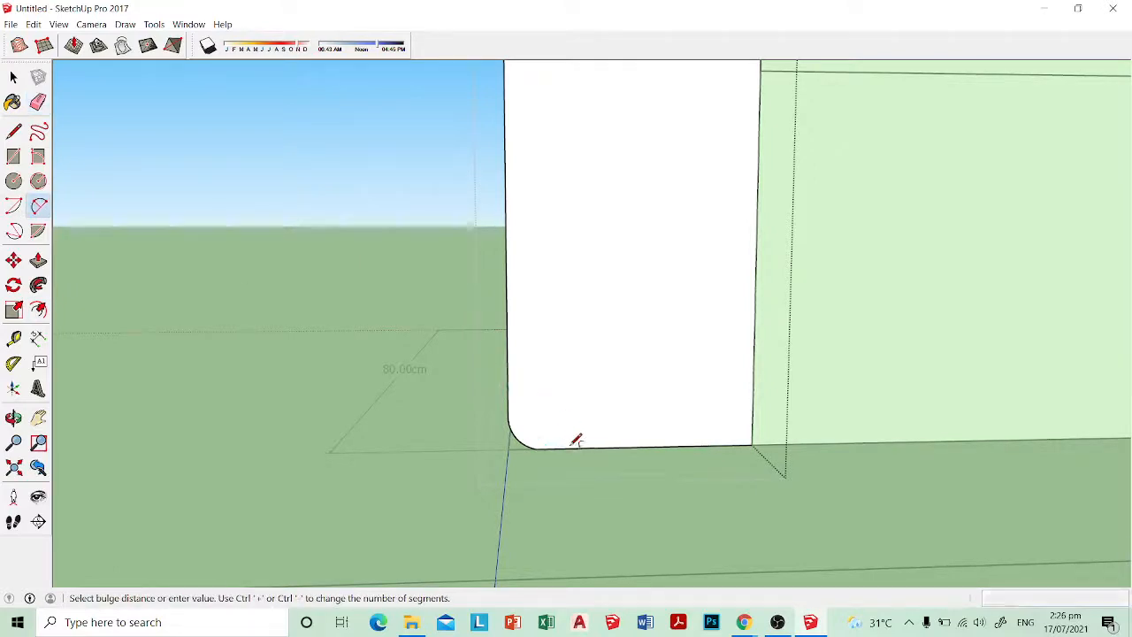
click(575, 439)
click(573, 447)
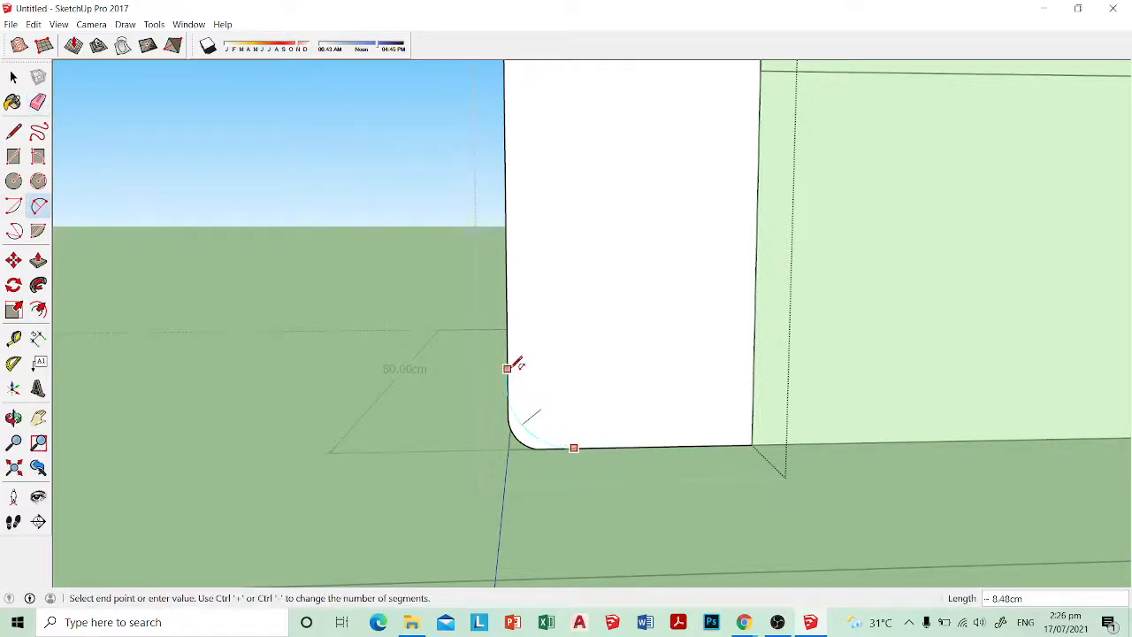
click(507, 371)
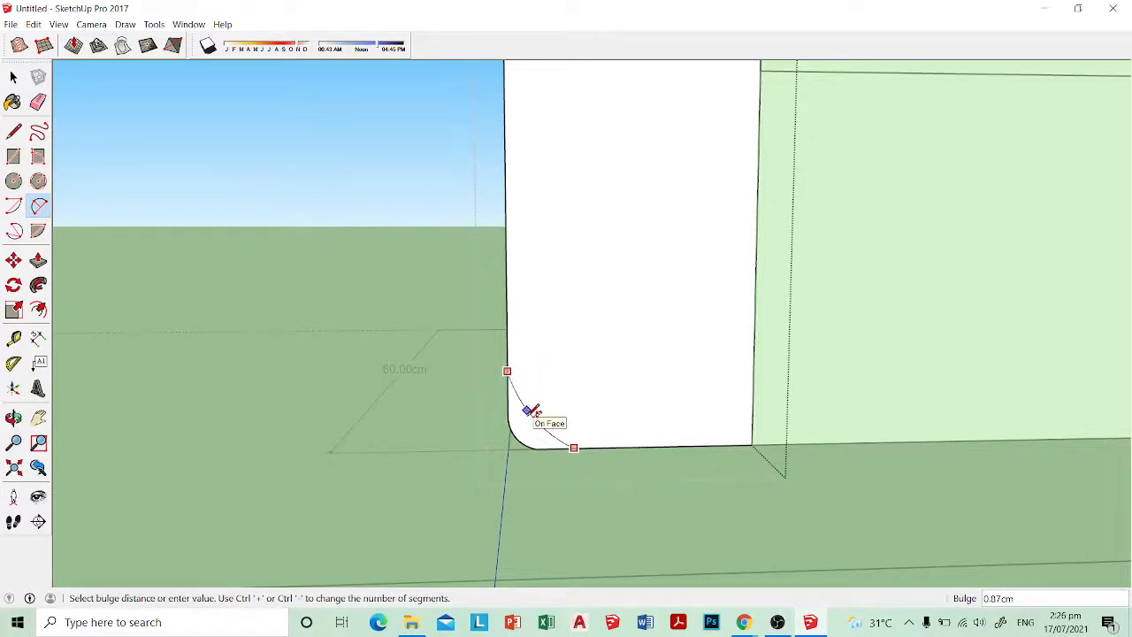
scroll(531, 417, up, 4)
click(527, 419)
scroll(531, 415, down, 5)
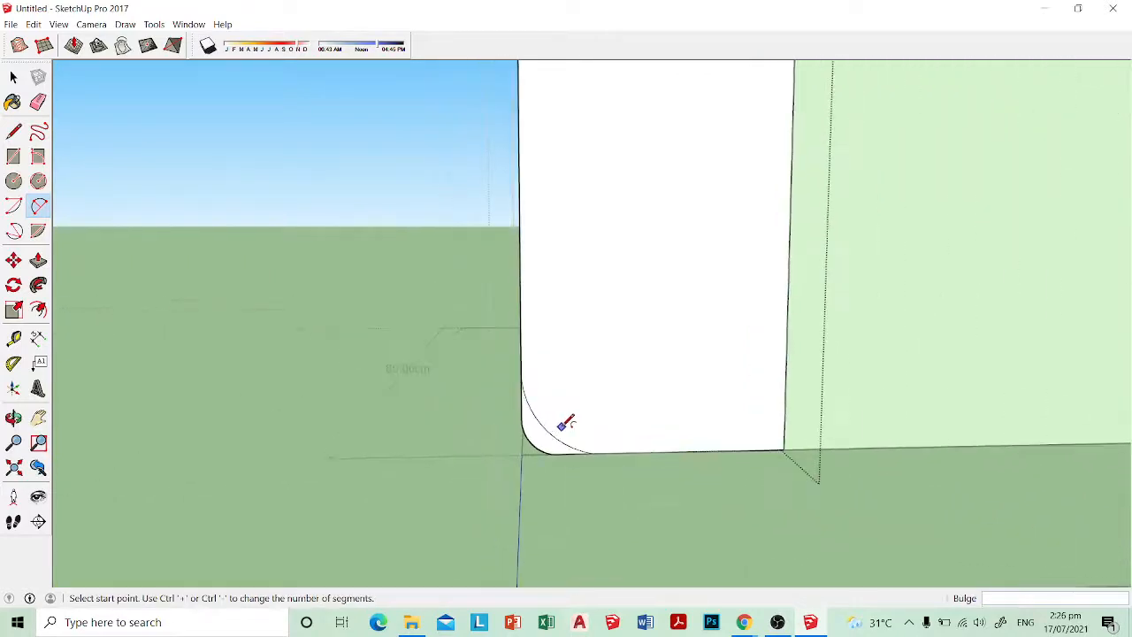
Step: Draw a larger tangent arc about 11.9 cm between its ends at the armrest's lower-left corner and erase the smaller arc
click(536, 359)
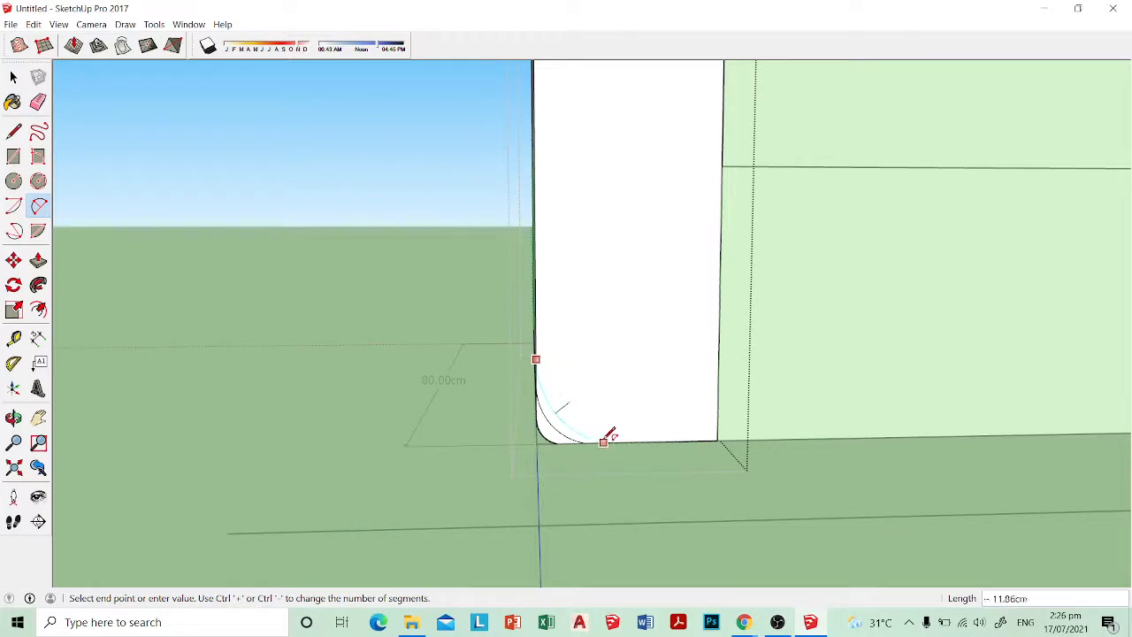
click(604, 442)
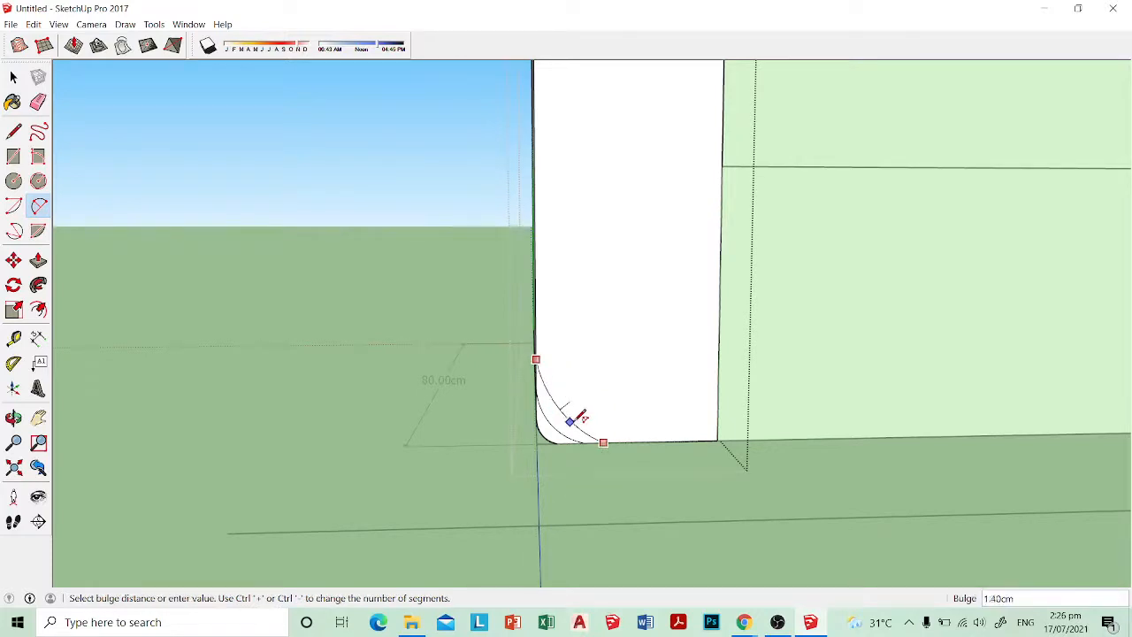
scroll(573, 419, up, 3)
click(543, 411)
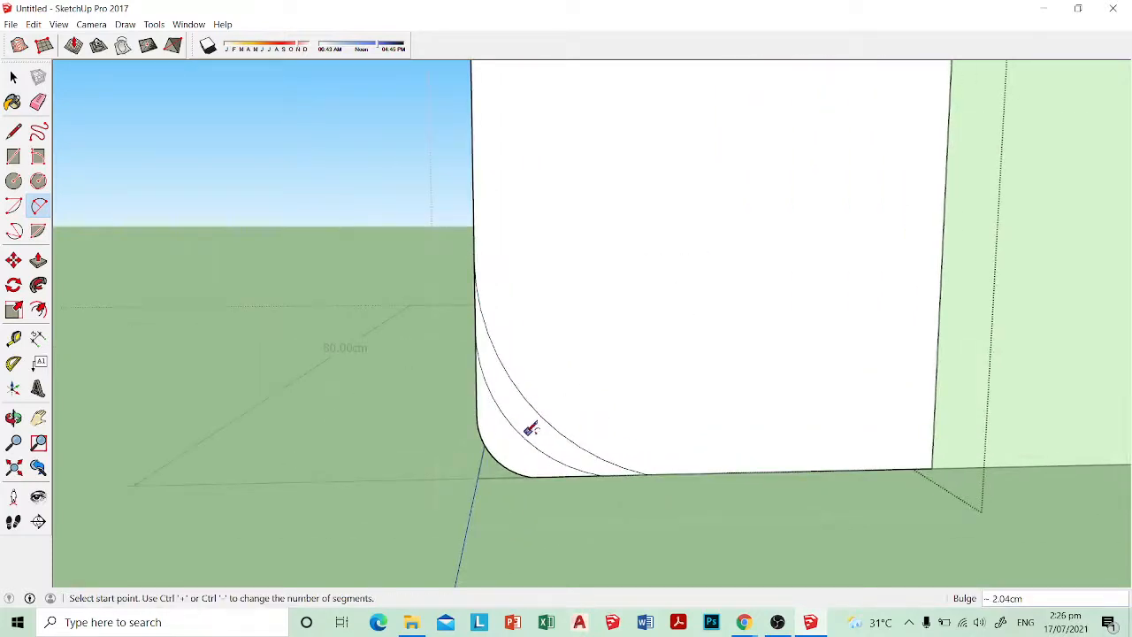
key(e)
click(529, 424)
scroll(534, 436, down, 1)
Step: Push the waste outside the lower-left arc back 80 cm to the armrest's rear edge and leave the armrest's editing mode
key(p)
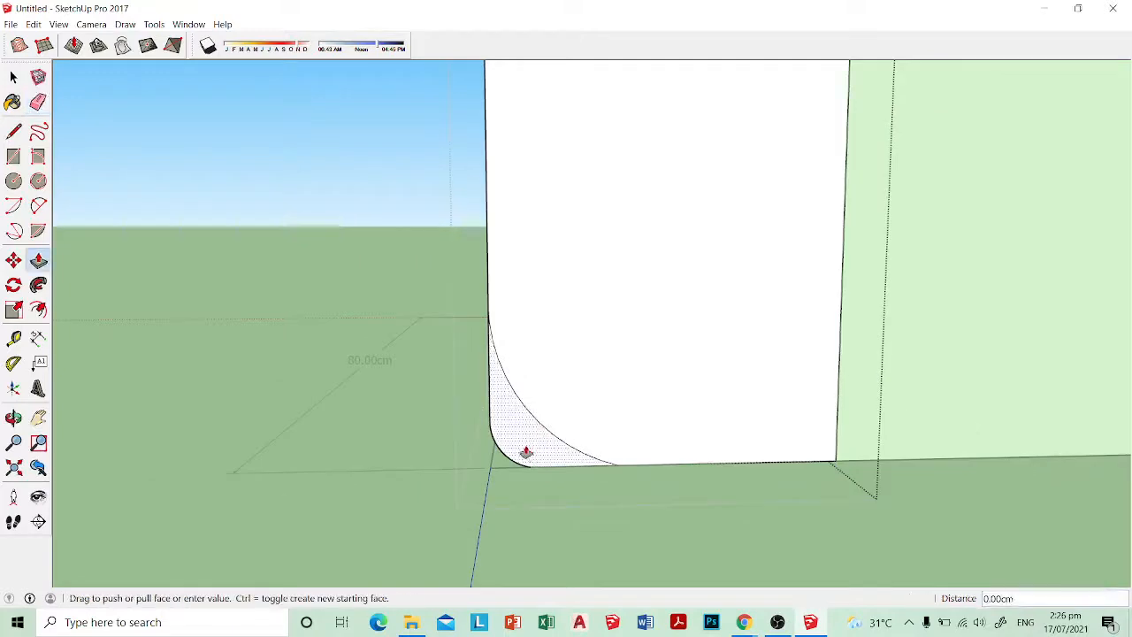
mouse_move(523, 450)
middle_down()
mouse_move(582, 372)
mouse_move(364, 331)
middle_up()
drag(364, 331, 329, 301)
click(329, 302)
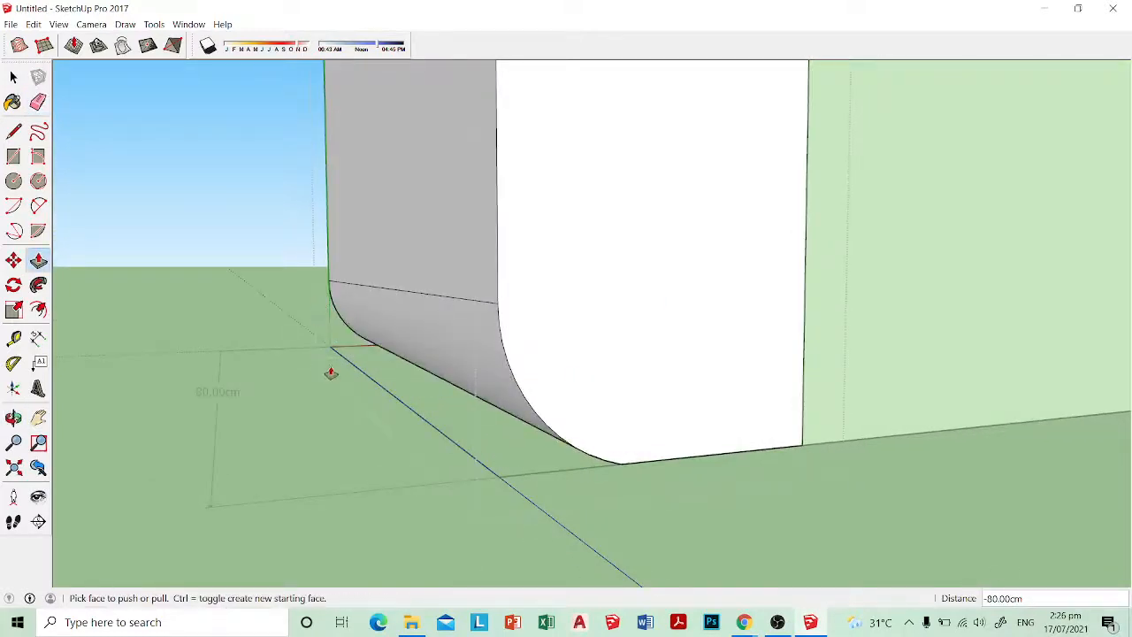
key(space)
scroll(331, 374, down, 1)
click(580, 481)
Step: Review the whole sofa with the rounded armrest and compare it with the Harden sofa reference photo in Chrome
key(F3)
middle_drag(586, 458, 707, 424)
middle_drag(627, 446, 802, 426)
click(13, 467)
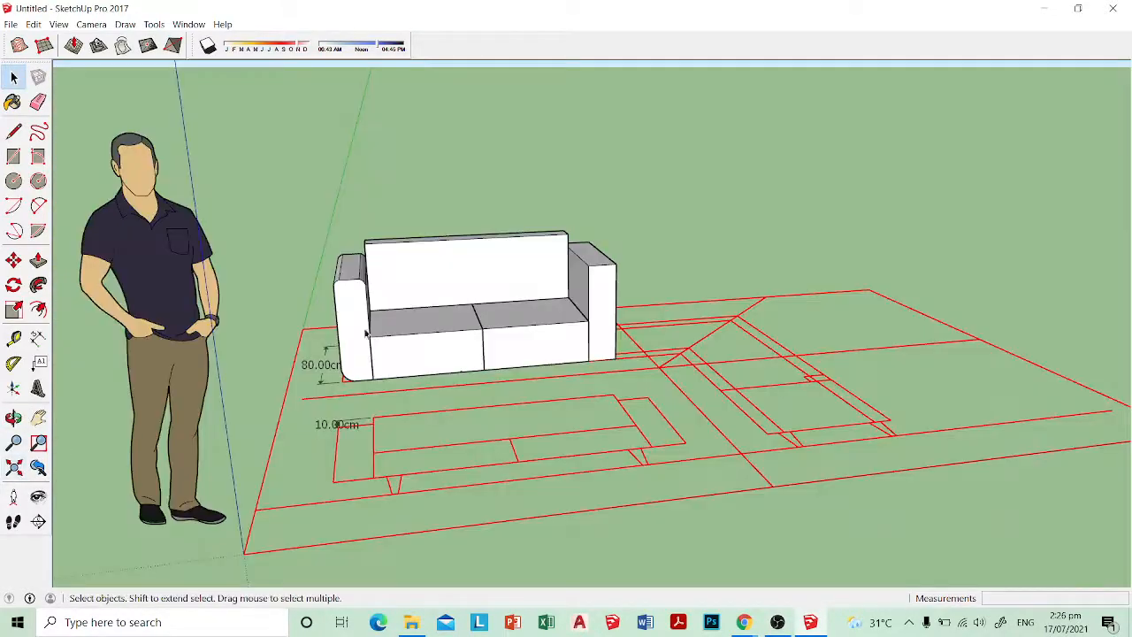
scroll(276, 431, up, 5)
scroll(389, 398, up, 8)
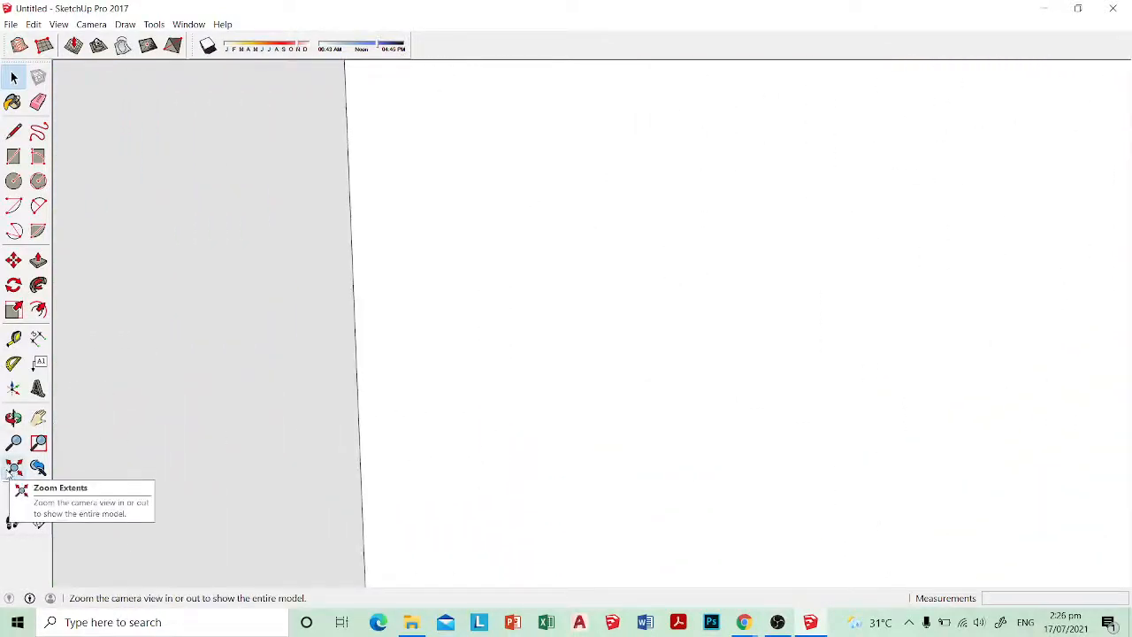
click(13, 467)
scroll(348, 286, up, 6)
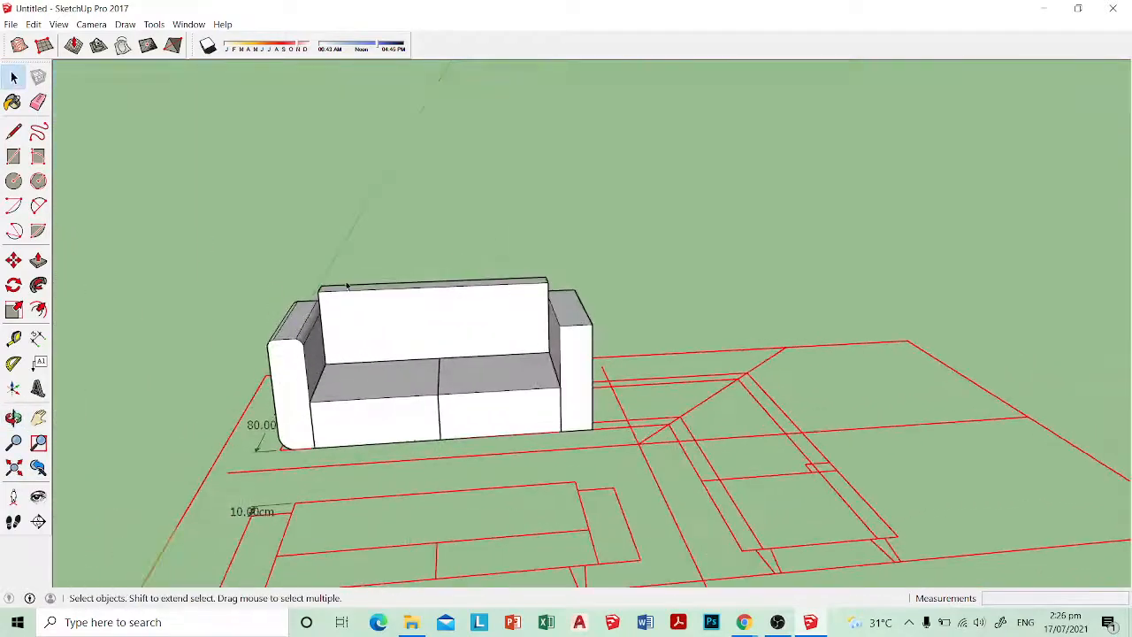
scroll(348, 285, up, 8)
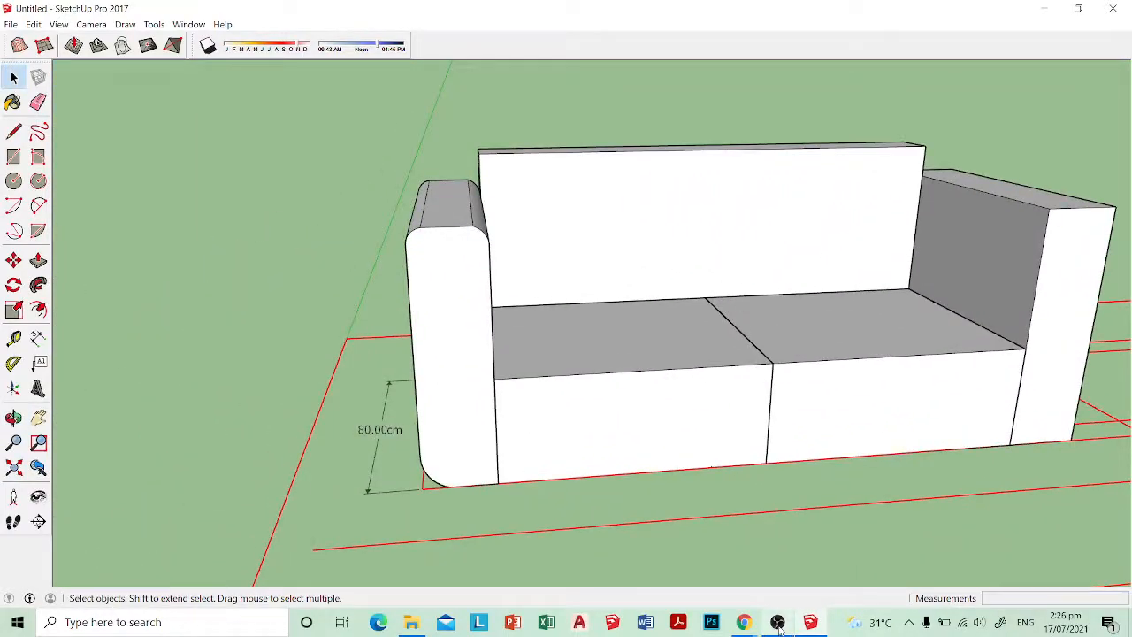
mouse_move(756, 627)
click(664, 557)
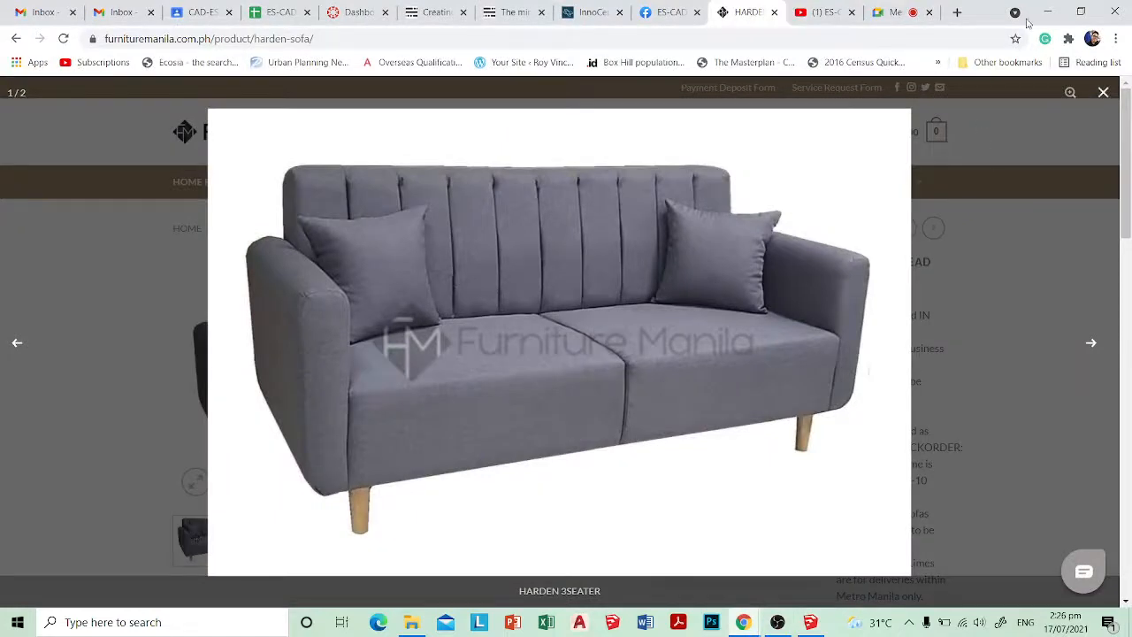
click(1044, 13)
Step: Open the left seat cushion for editing and select its top face
scroll(613, 374, up, 5)
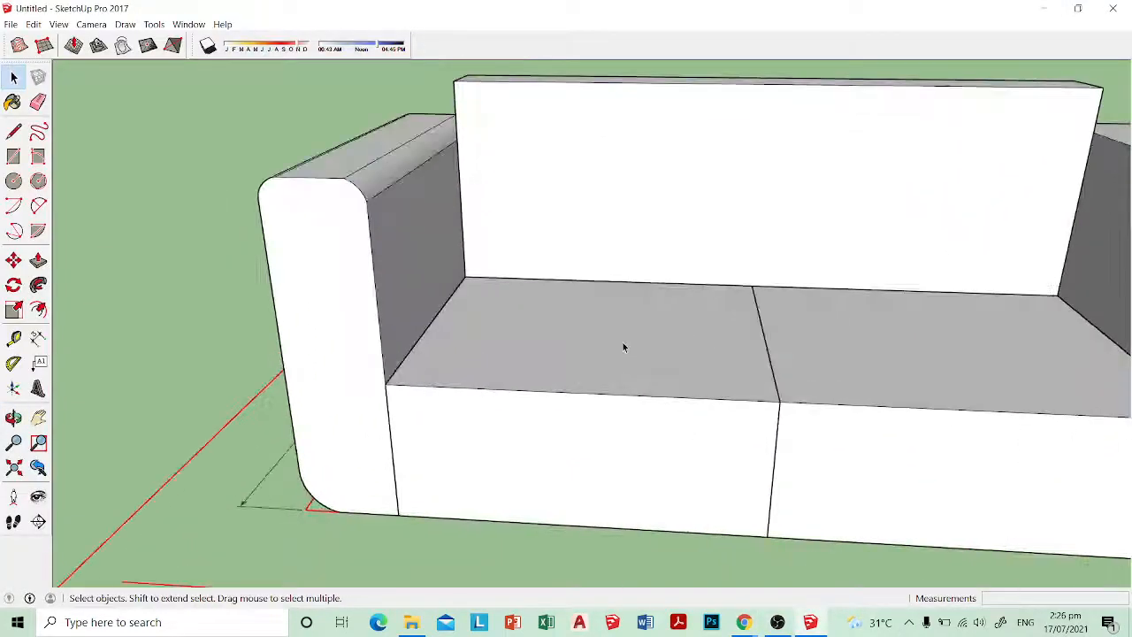
double_click(622, 342)
click(623, 346)
middle_drag(620, 345, 597, 340)
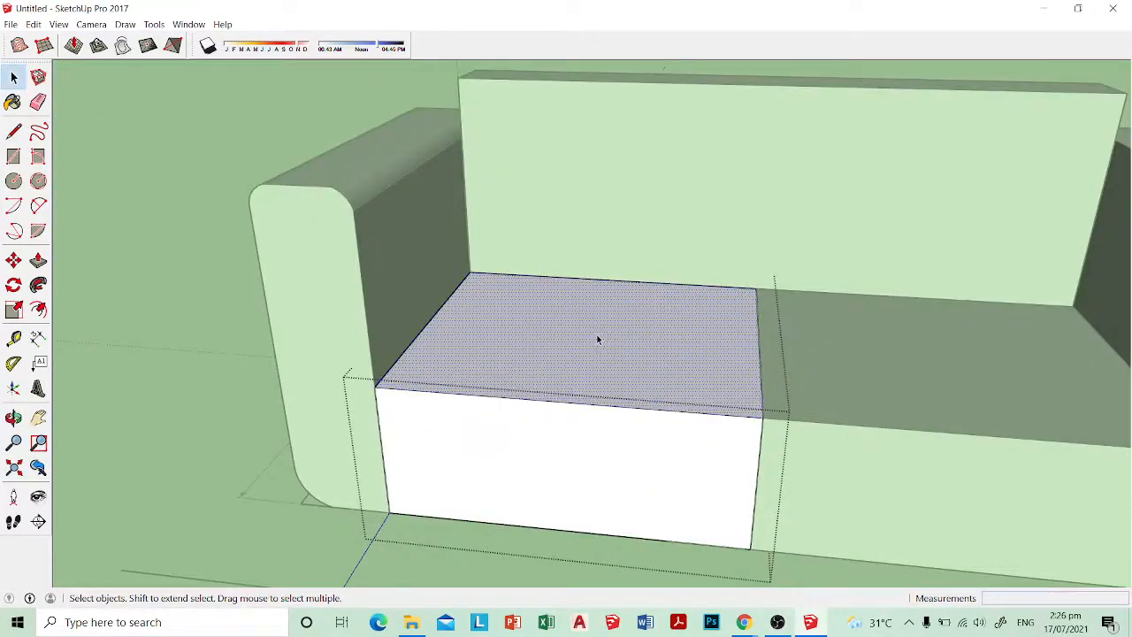
click(72, 45)
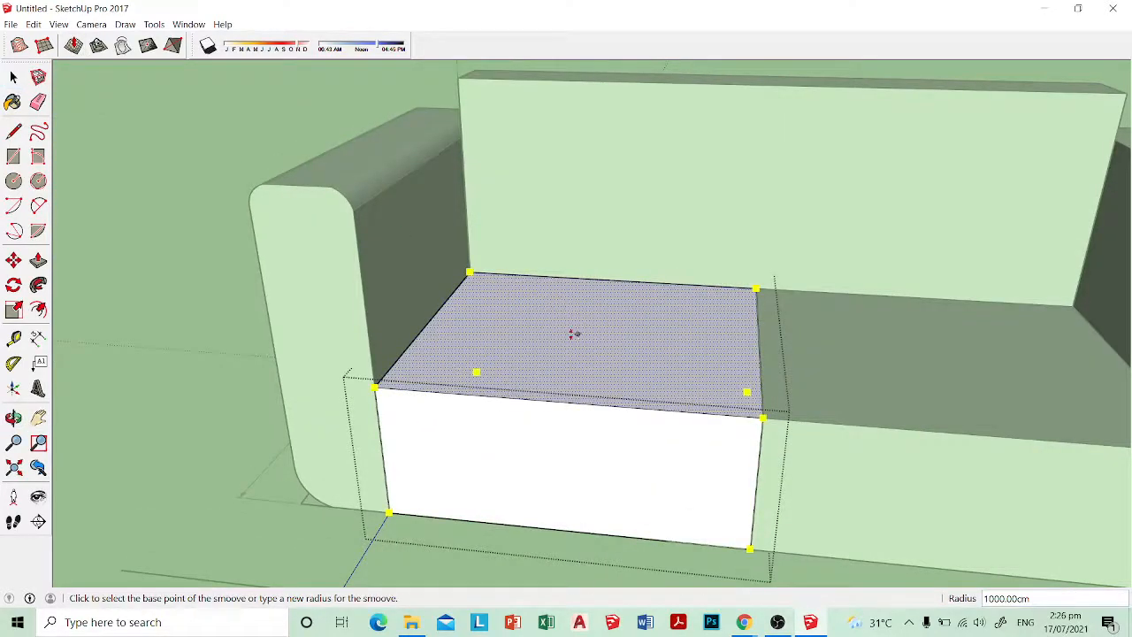
click(574, 334)
key(Escape)
key(space)
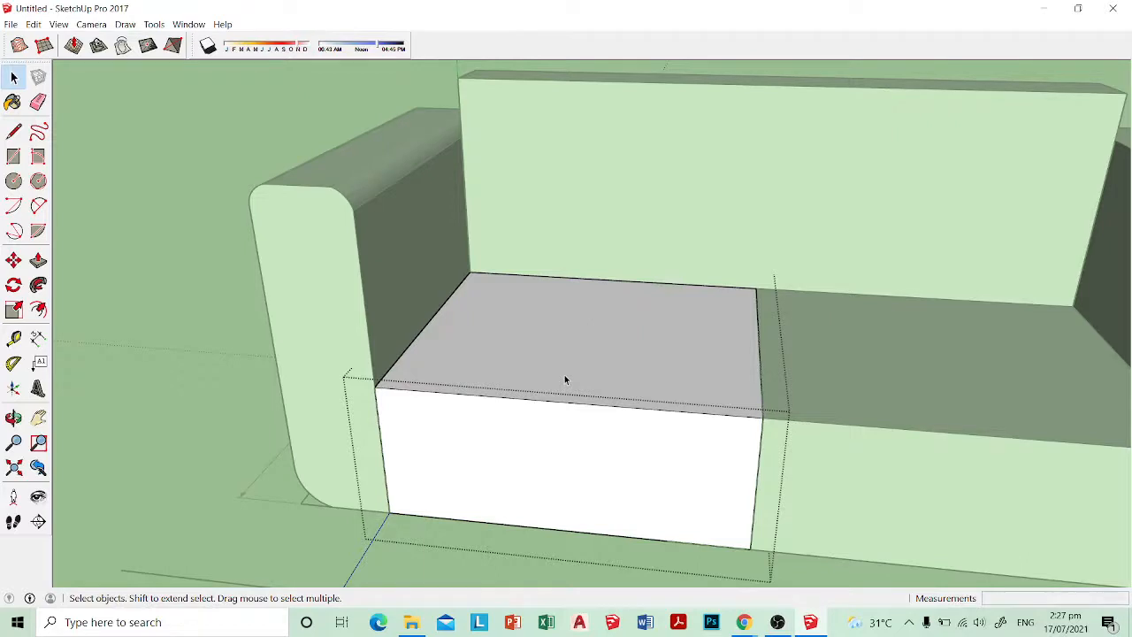
Step: Hide the rest of the model while editing the left seat cushion
scroll(758, 435, up, 2)
scroll(628, 340, down, 3)
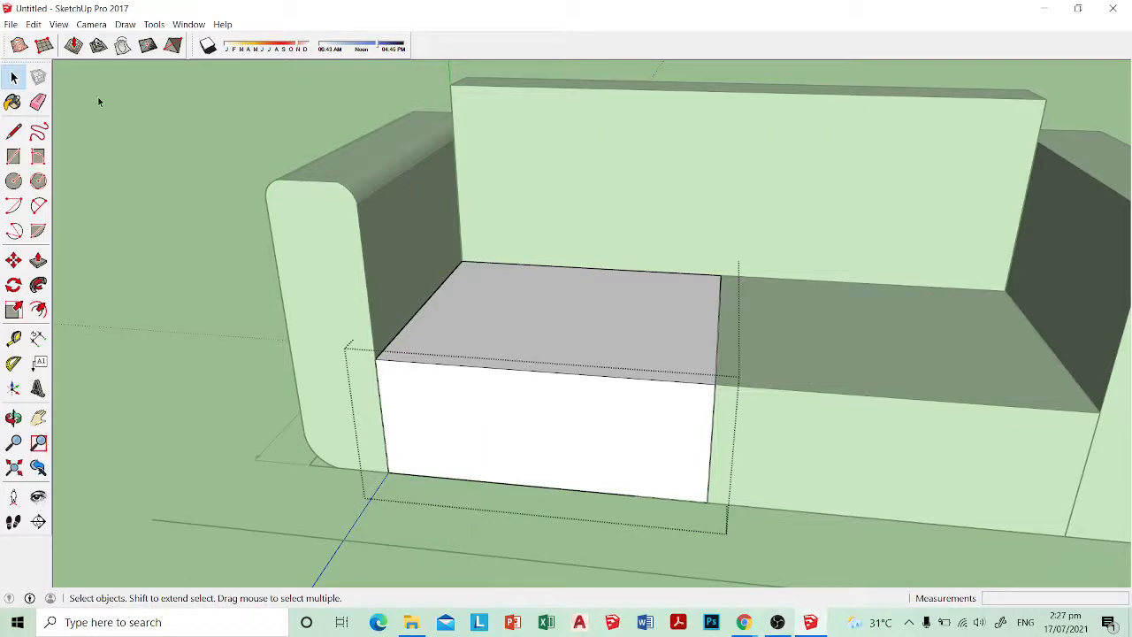
click(59, 25)
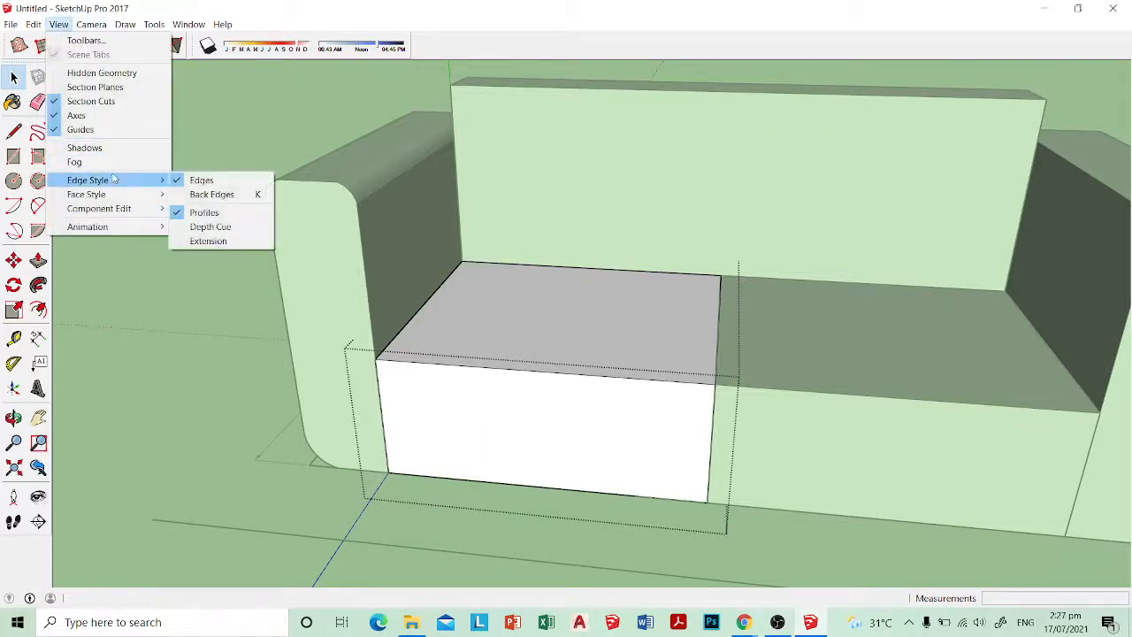
mouse_move(36, 26)
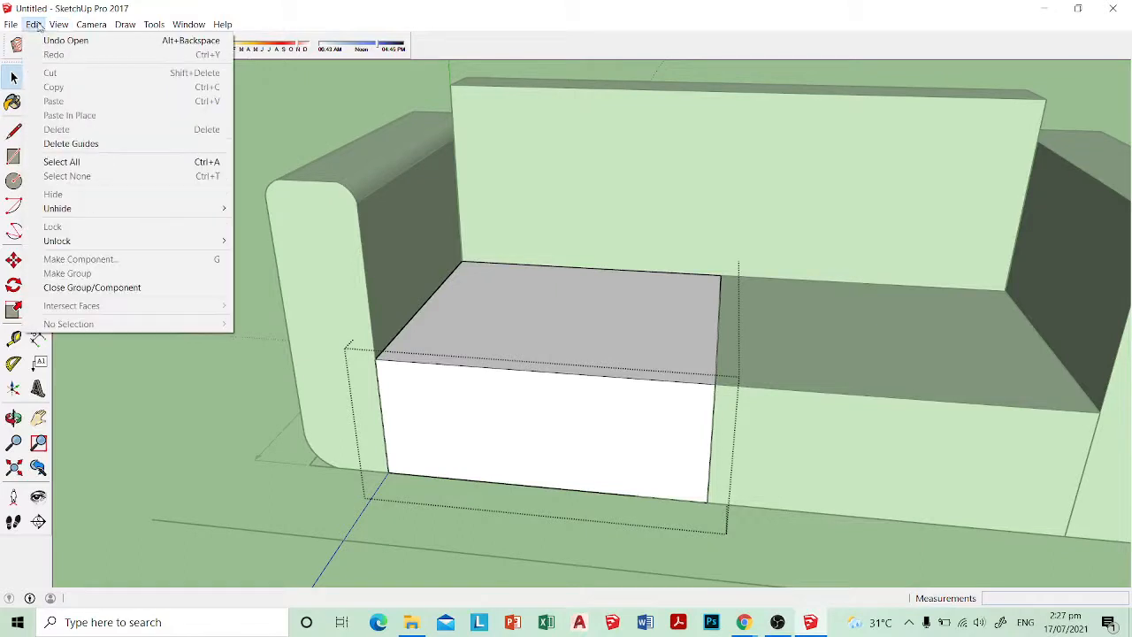
mouse_move(91, 25)
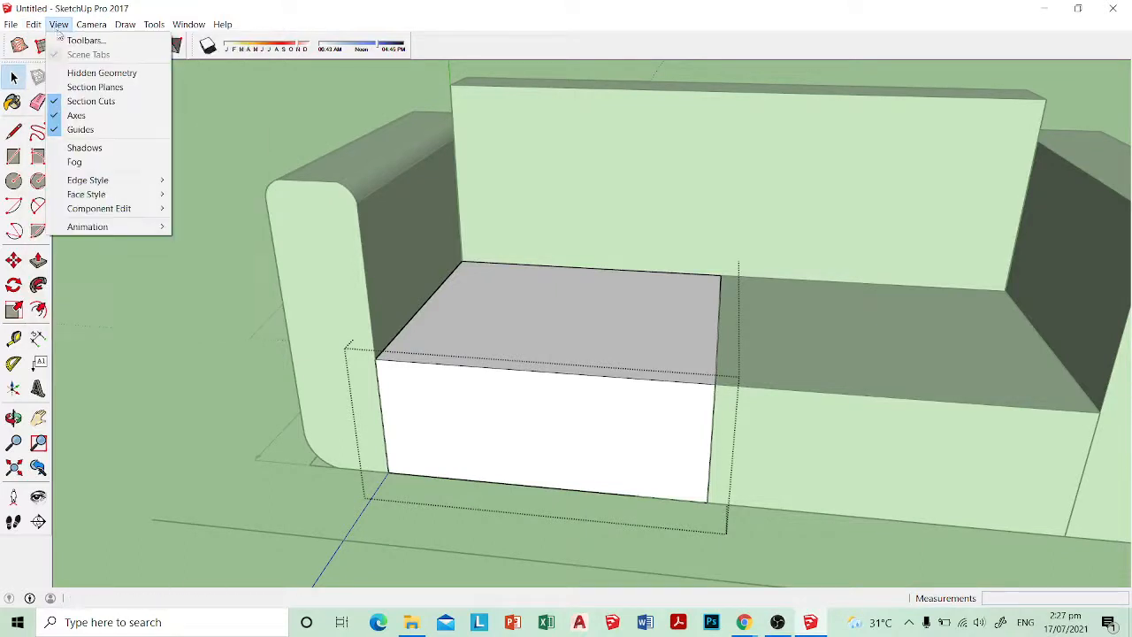
mouse_move(113, 209)
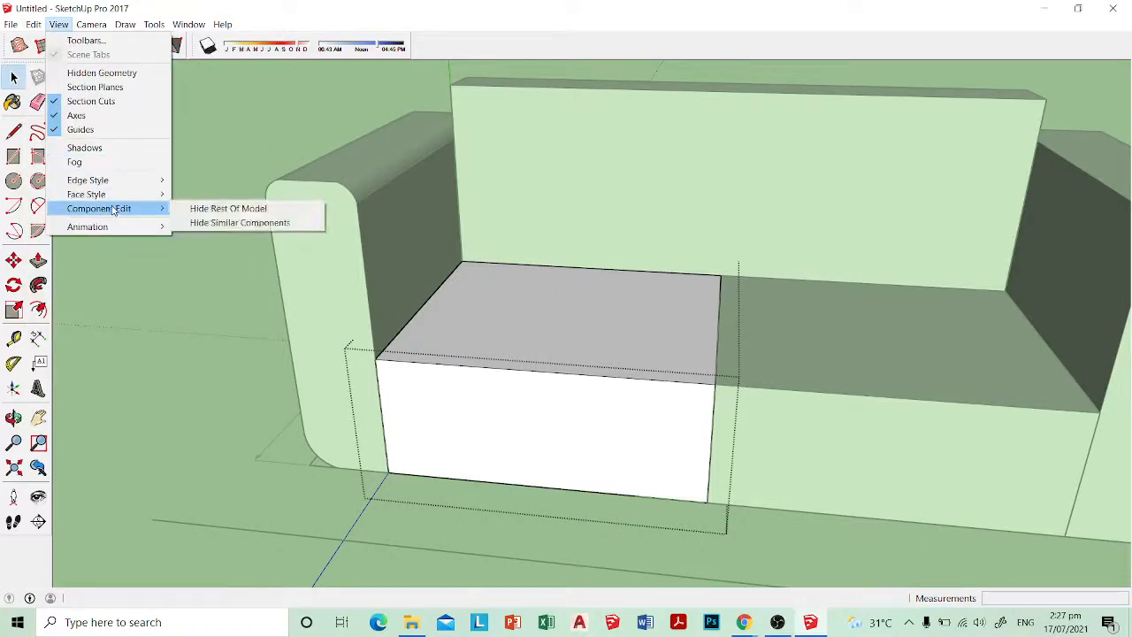
click(203, 209)
Step: Draw a two-point arc of about 2.9 cm radius across the upper-right corner of the left seat cushion's front face
middle_drag(525, 328, 581, 357)
scroll(644, 399, up, 3)
middle_drag(644, 399, 745, 323)
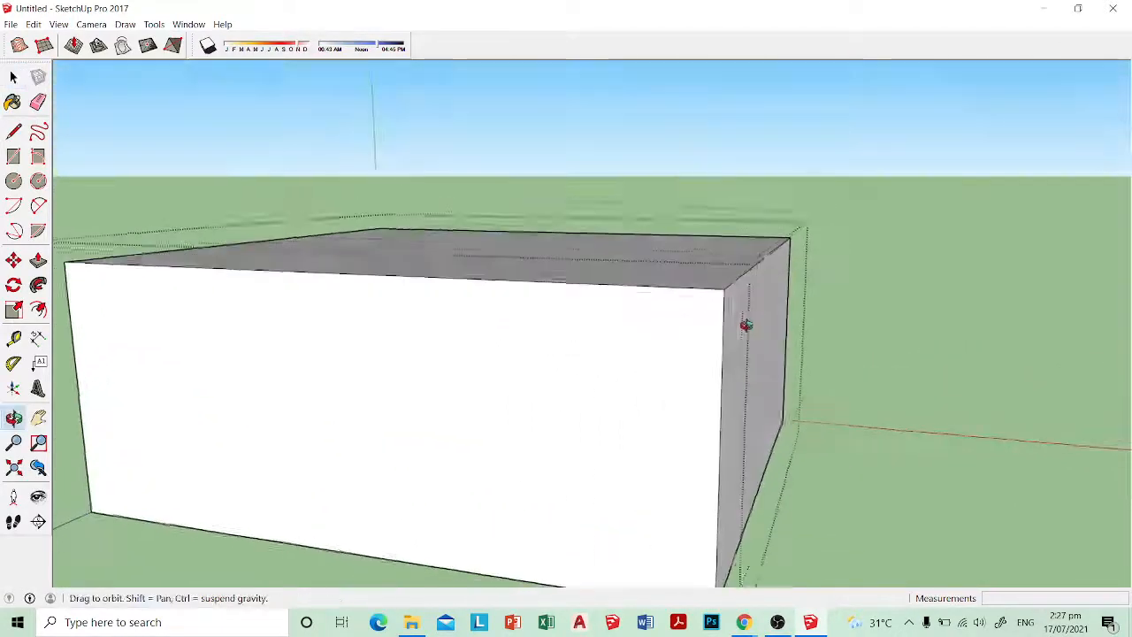
scroll(734, 312, up, 3)
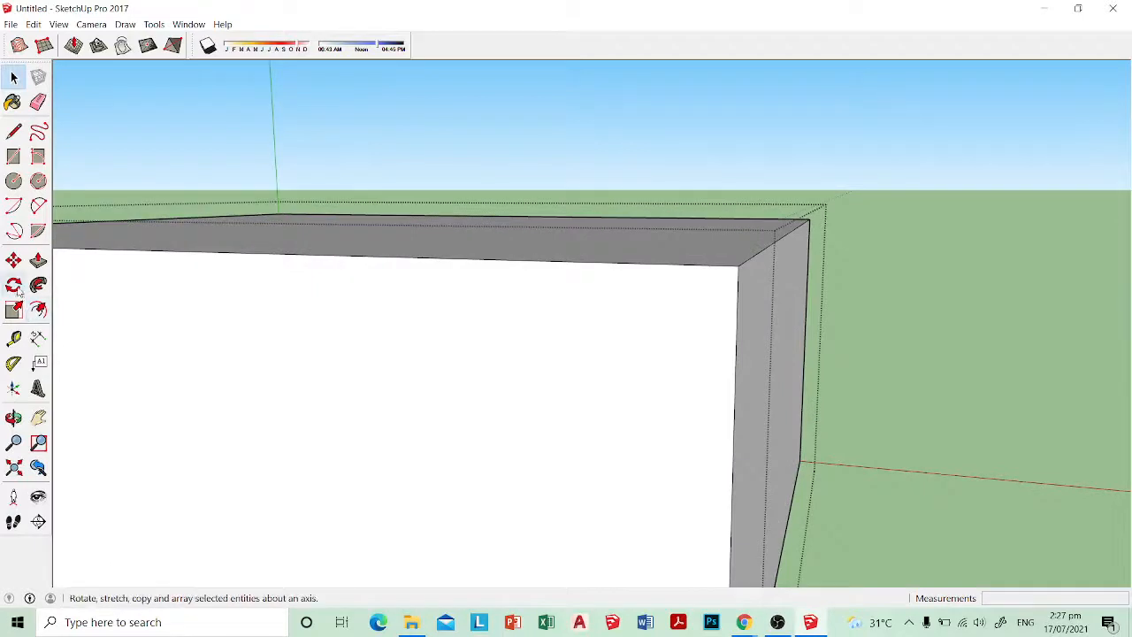
click(38, 206)
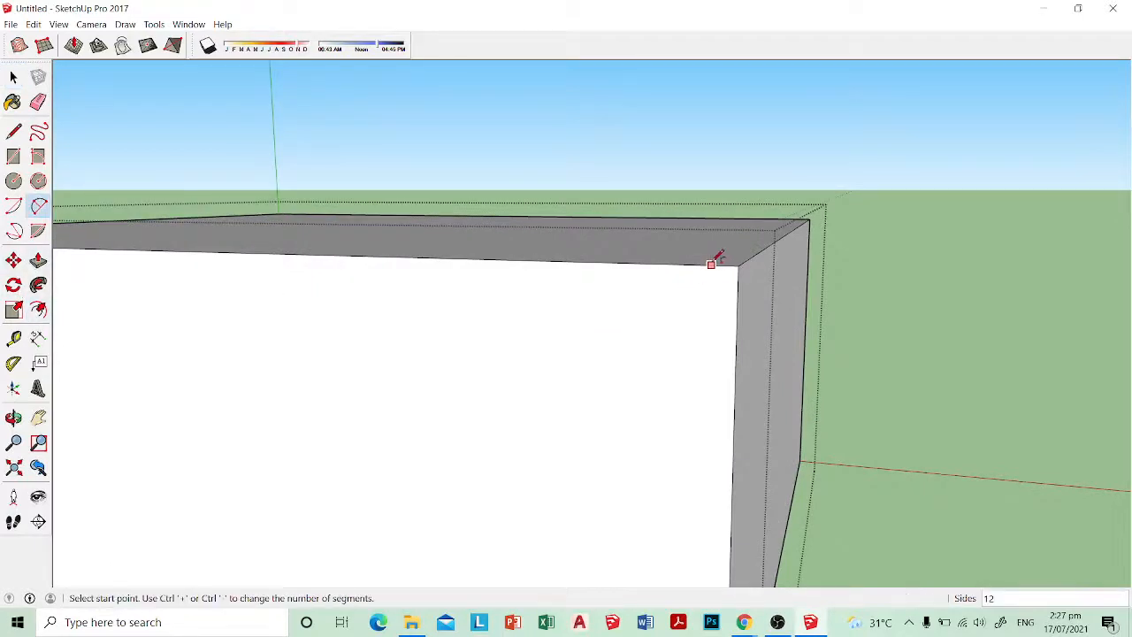
click(707, 264)
click(744, 294)
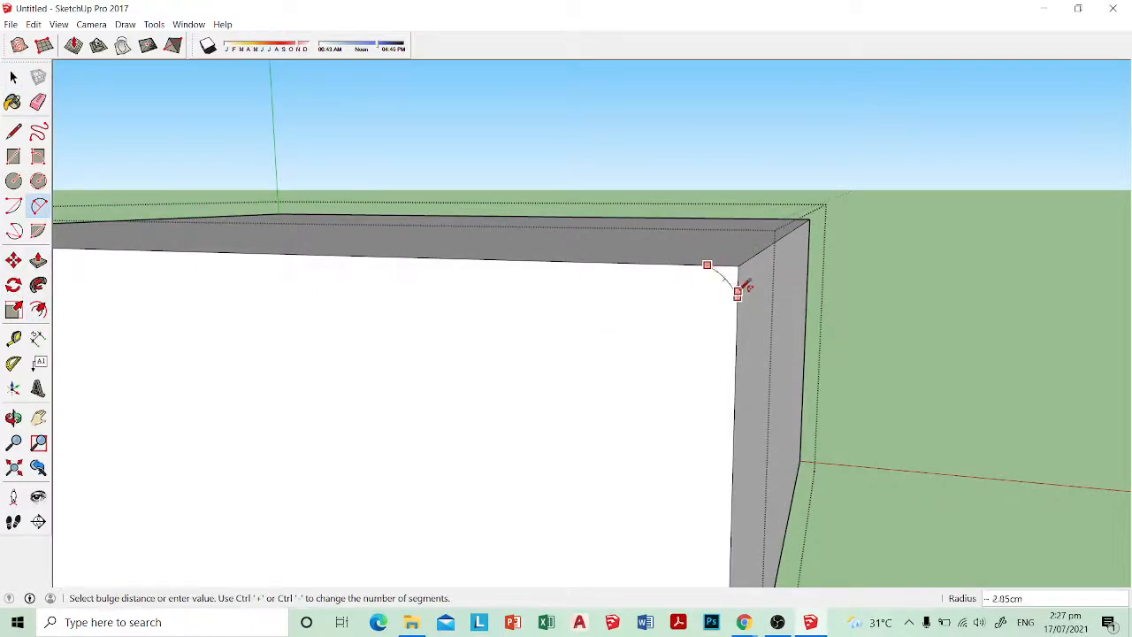
click(740, 285)
key(space)
scroll(723, 280, up, 3)
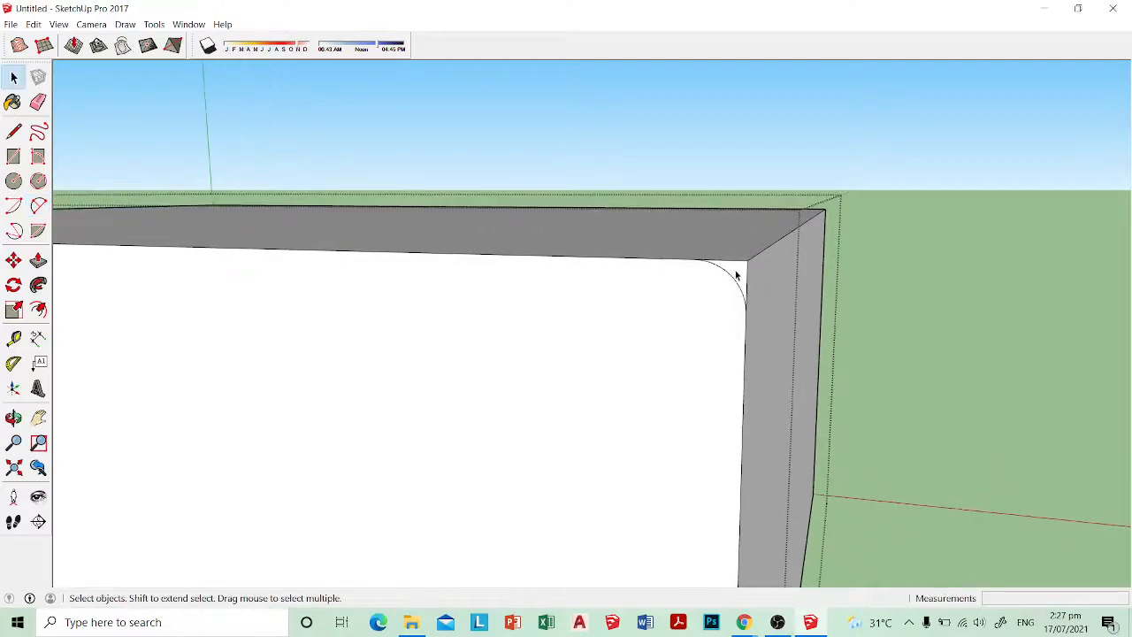
mouse_move(738, 274)
middle_down()
mouse_move(748, 283)
mouse_move(732, 287)
middle_up()
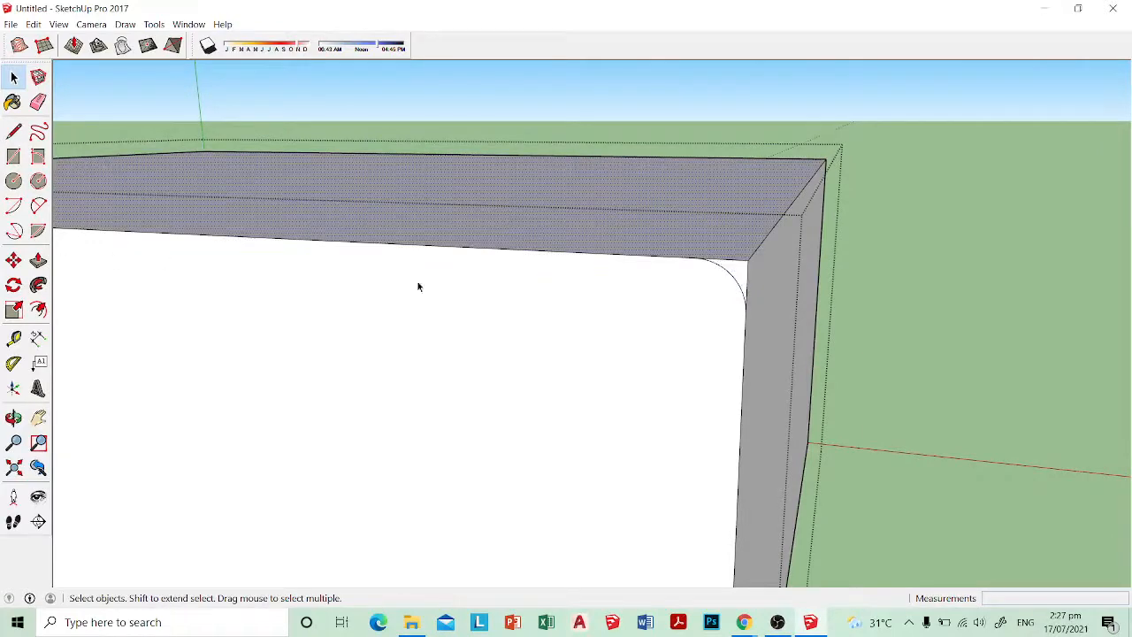
Step: Sweep the corner waste around the cushion's top face with Follow Me to round its upper edges, and leave the cushion's editing mode
click(38, 309)
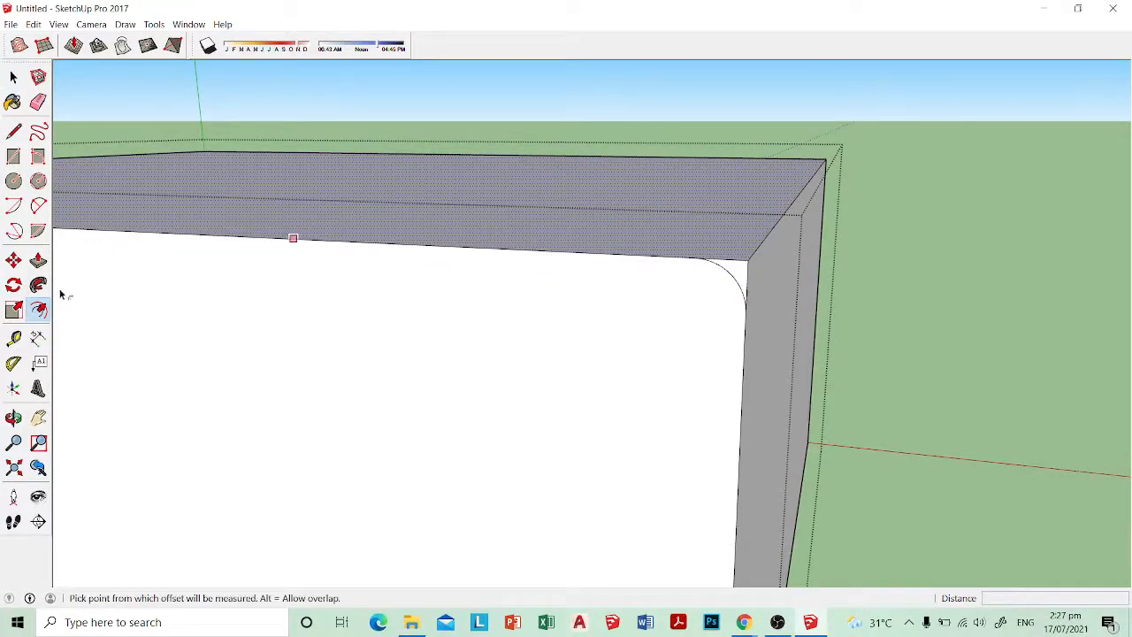
click(38, 284)
click(734, 274)
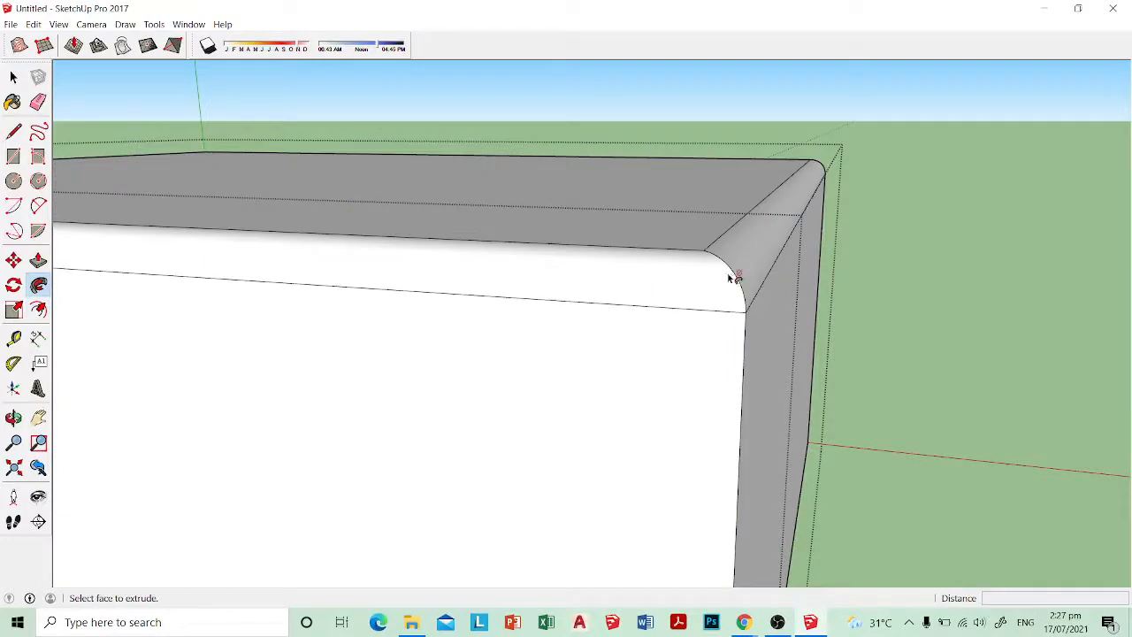
middle_drag(734, 278, 533, 226)
scroll(593, 311, down, 3)
middle_drag(594, 311, 741, 336)
scroll(740, 336, down, 3)
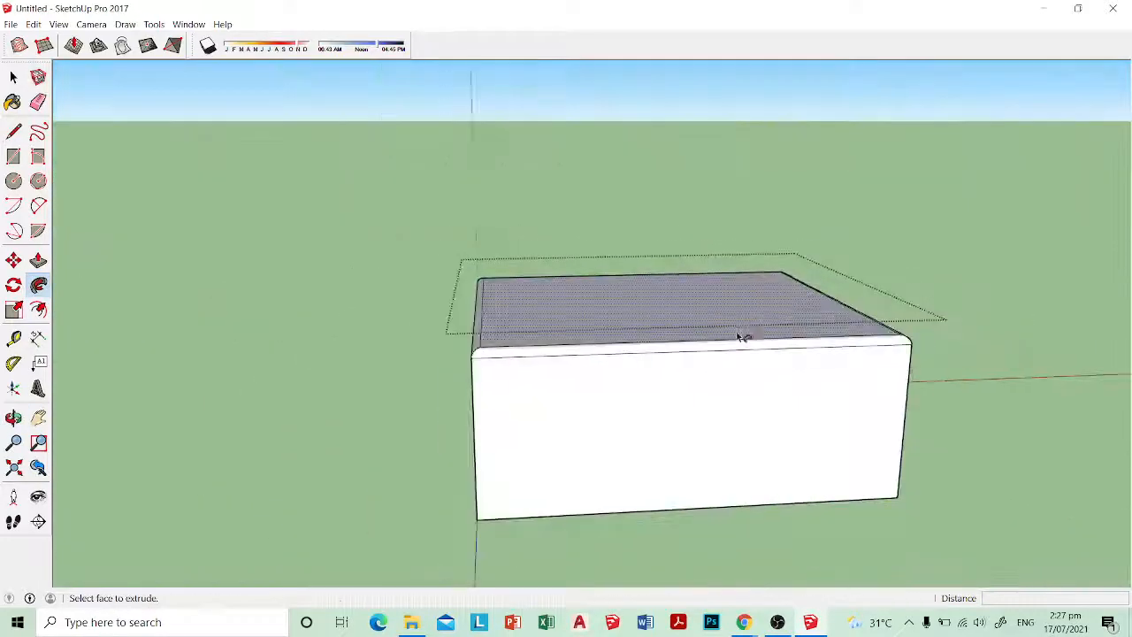
key(space)
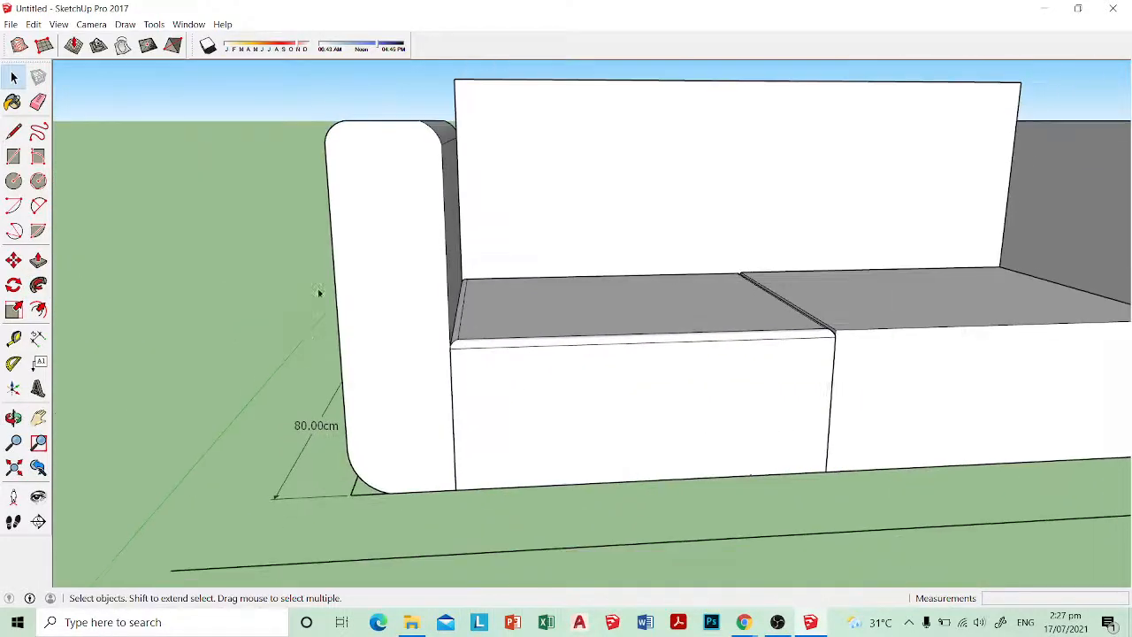
Step: Review the rounded seat cushion on the sofa and compare it with the Harden sofa reference photo in Chrome
middle_drag(318, 293, 647, 380)
scroll(604, 336, up, 3)
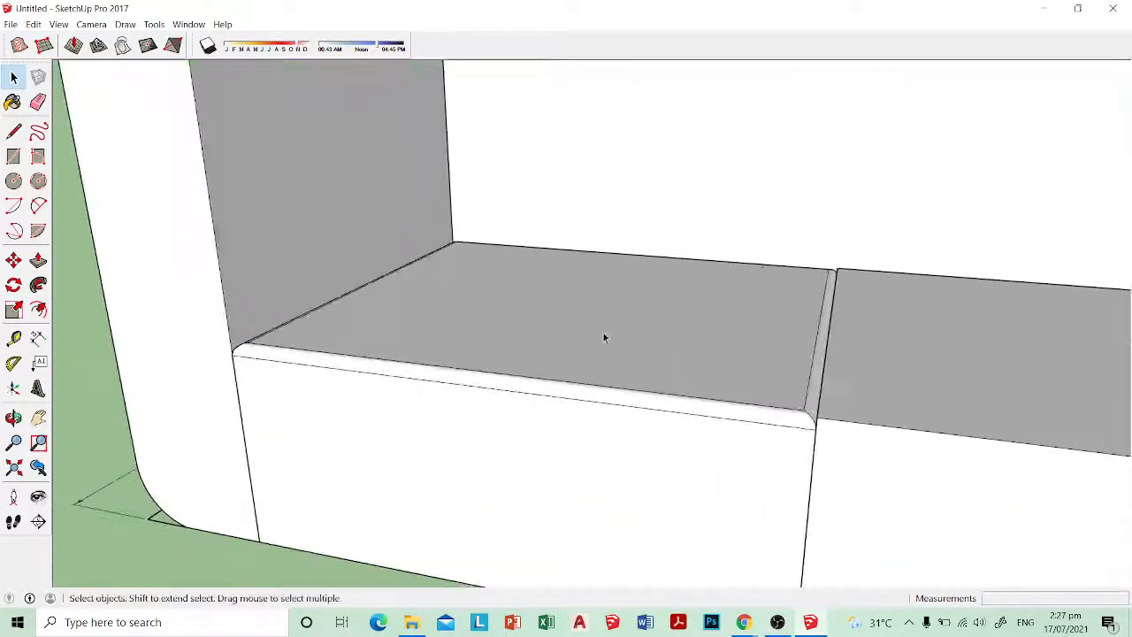
mouse_move(605, 336)
middle_down()
mouse_move(599, 285)
mouse_move(644, 300)
mouse_move(660, 383)
middle_up()
scroll(650, 311, down, 2)
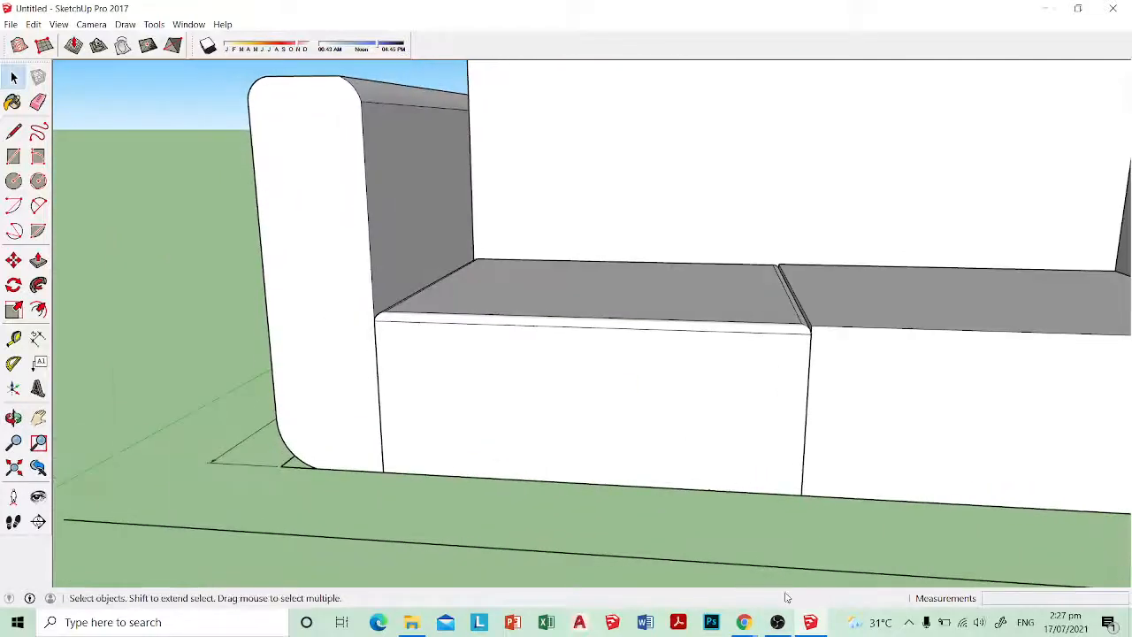
click(743, 627)
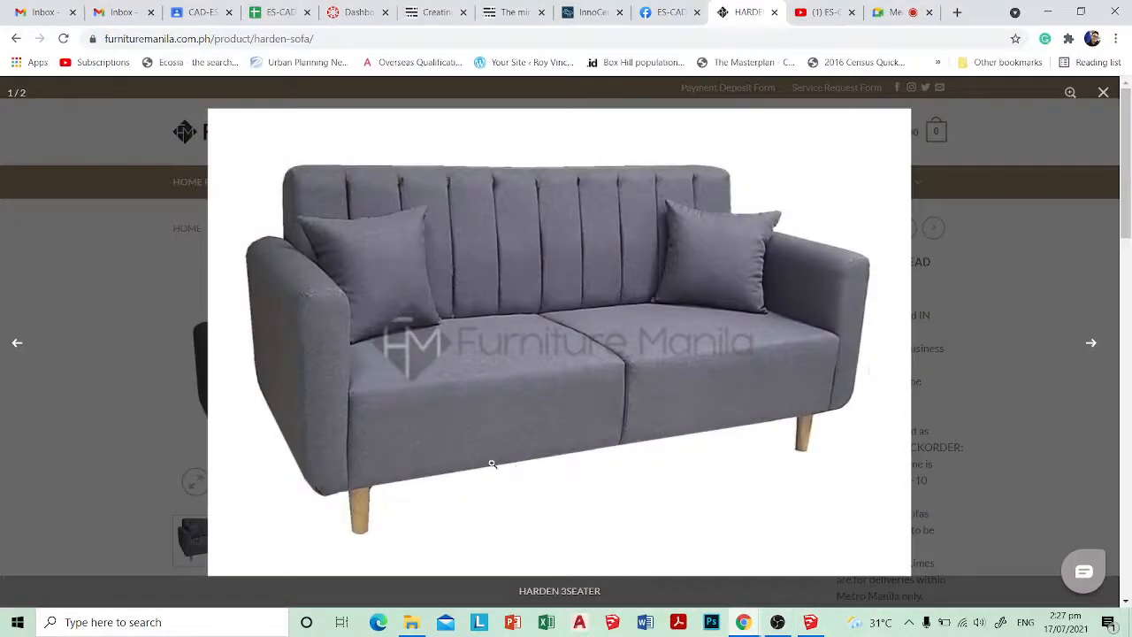
click(1046, 12)
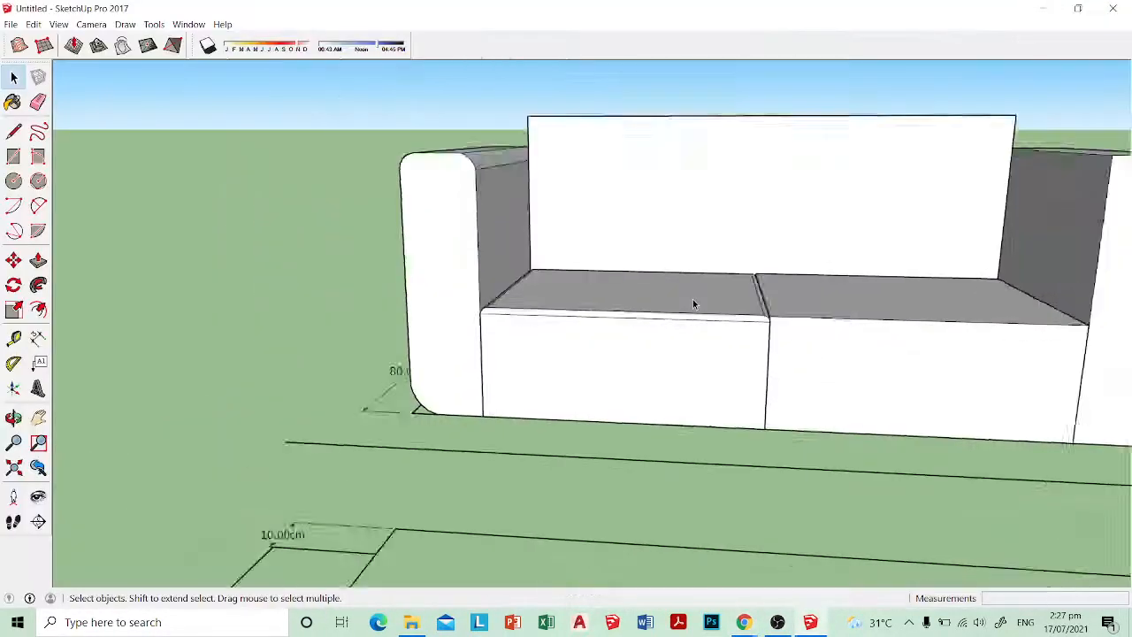
middle_drag(695, 304, 804, 384)
scroll(643, 340, up, 3)
scroll(553, 328, up, 3)
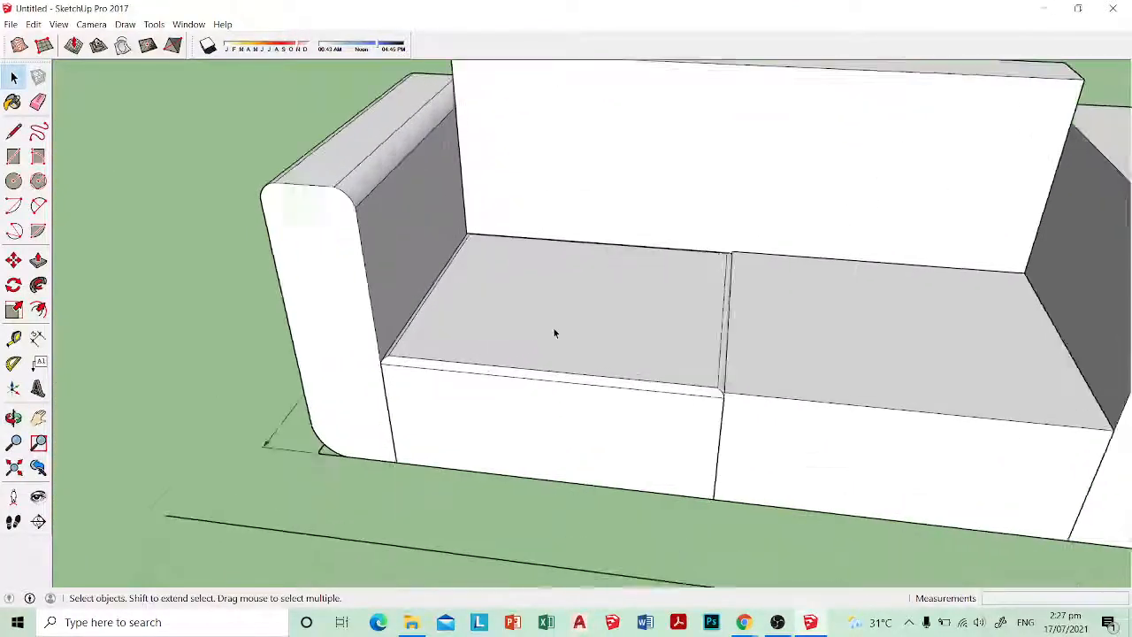
Step: Delete the unrounded right seat cushion and right armrest
scroll(554, 329, down, 2)
click(837, 363)
scroll(941, 340, down, 1)
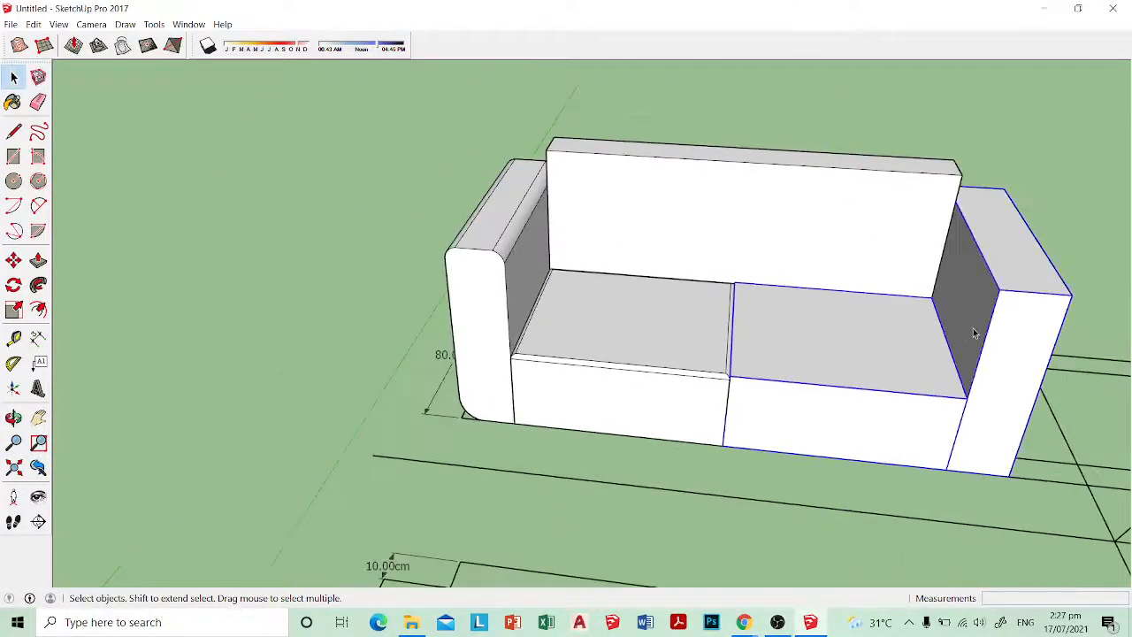
key(Delete)
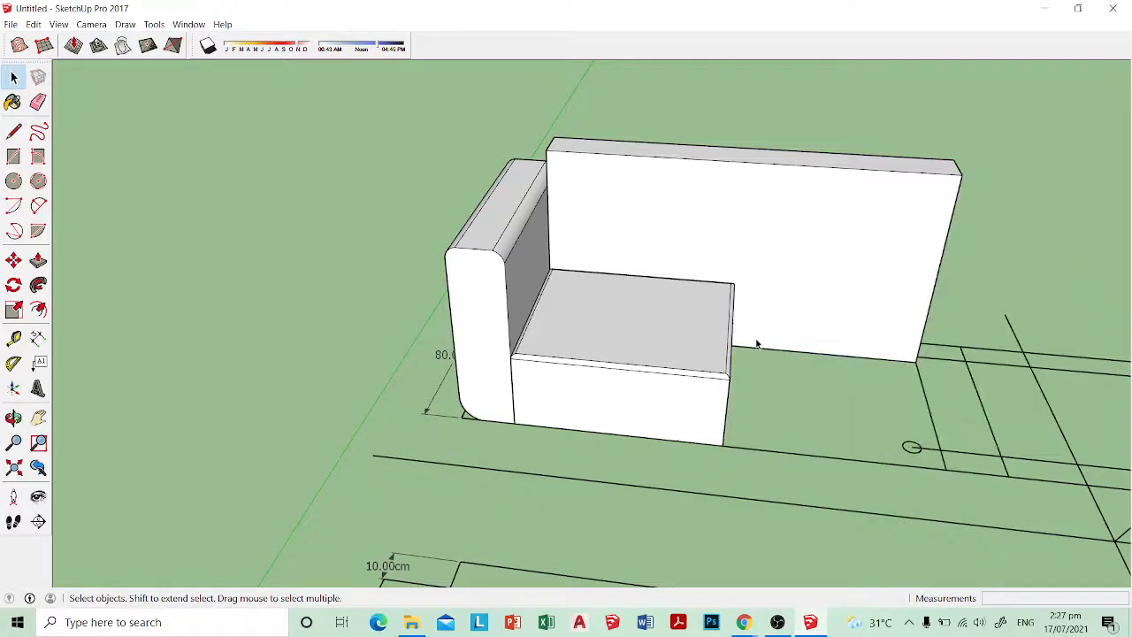
Step: Copy the rounded left seat cushion directly beside itself to form the right seat cushion
click(675, 363)
key(m)
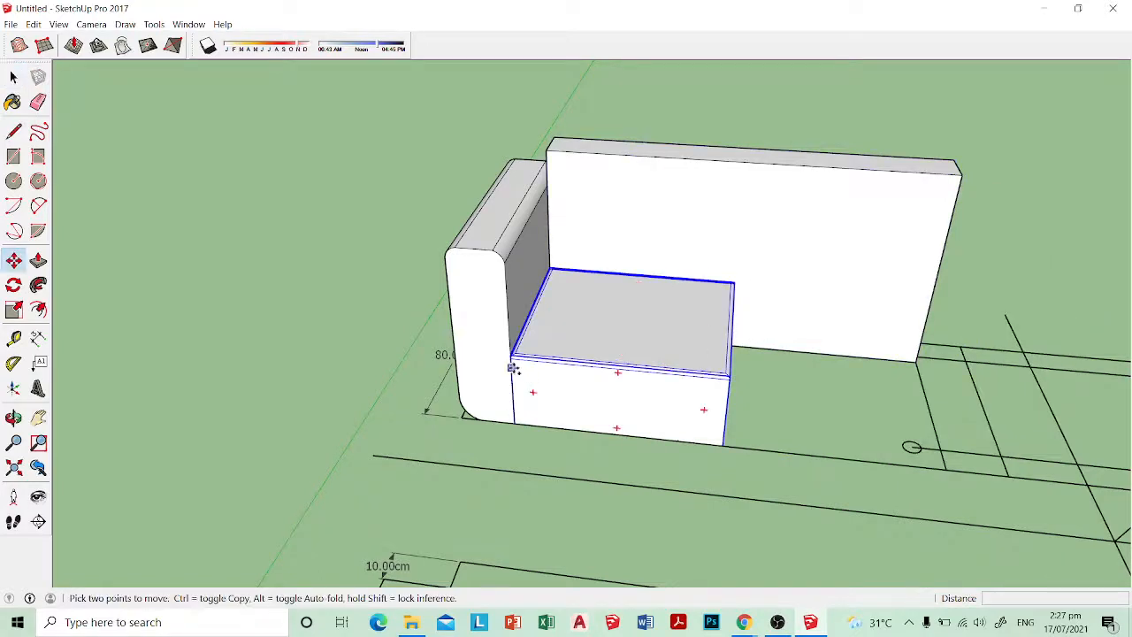
key(ctrl)
click(511, 359)
click(730, 379)
key(space)
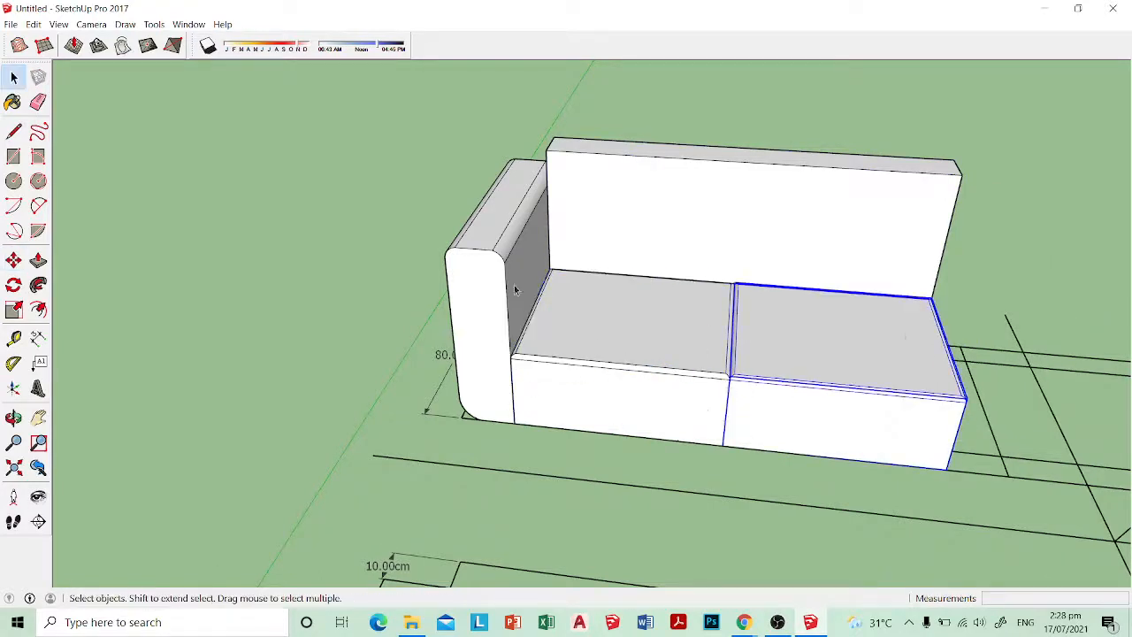
Step: Copy the rounded left armrest about 174 cm across to the other end of the sofa
click(497, 268)
middle_drag(496, 268, 513, 283)
key(m)
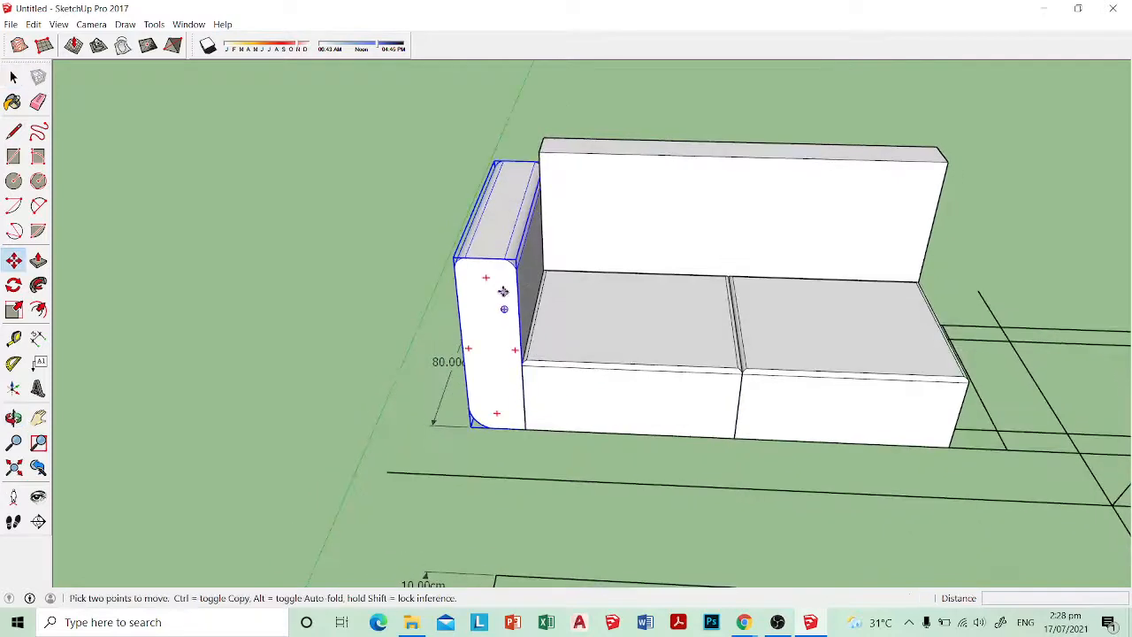
key(ctrl)
click(497, 289)
click(1044, 310)
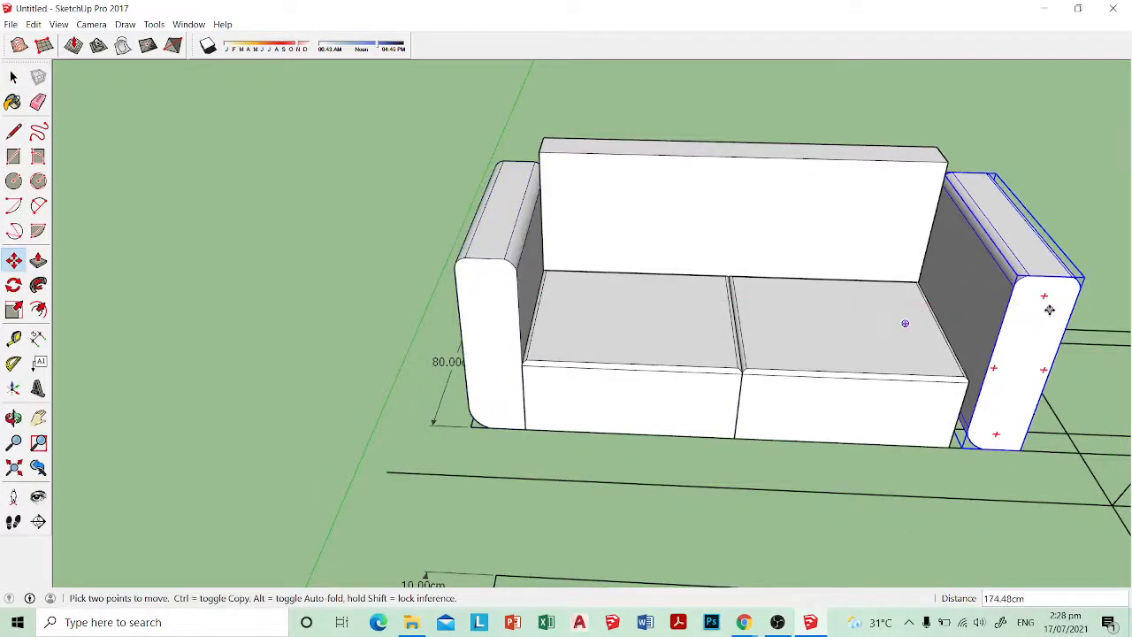
Step: Flip the copied armrest along the group's red axis and move it about 4.5 cm against the right seat cushion
right_click(1045, 312)
mouse_move(1031, 483)
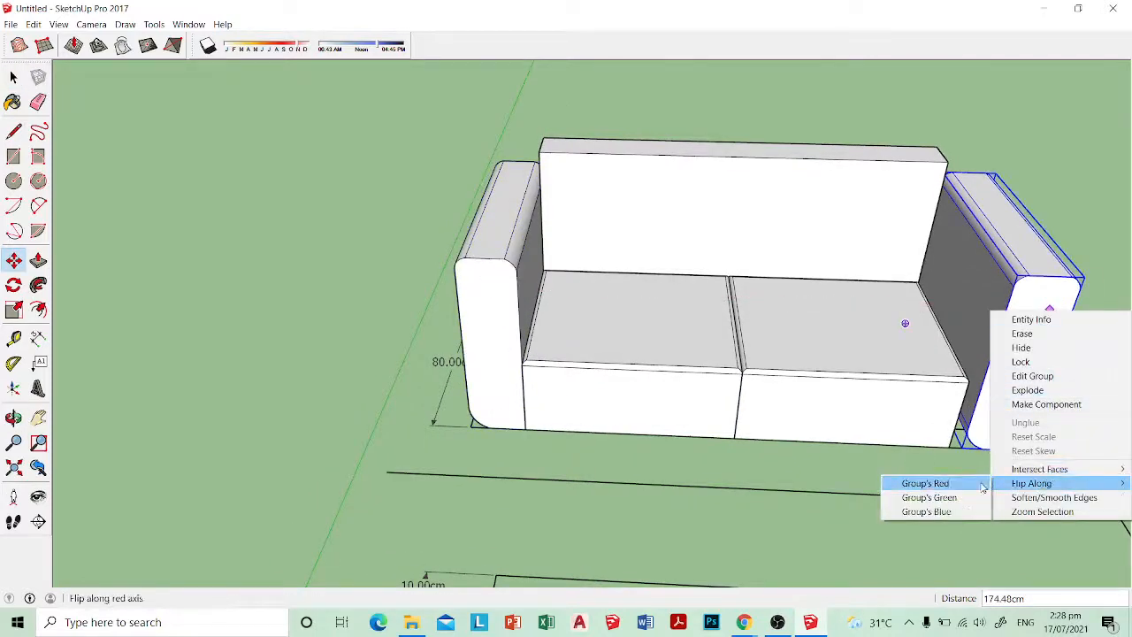
click(919, 483)
scroll(971, 456, up, 2)
click(962, 445)
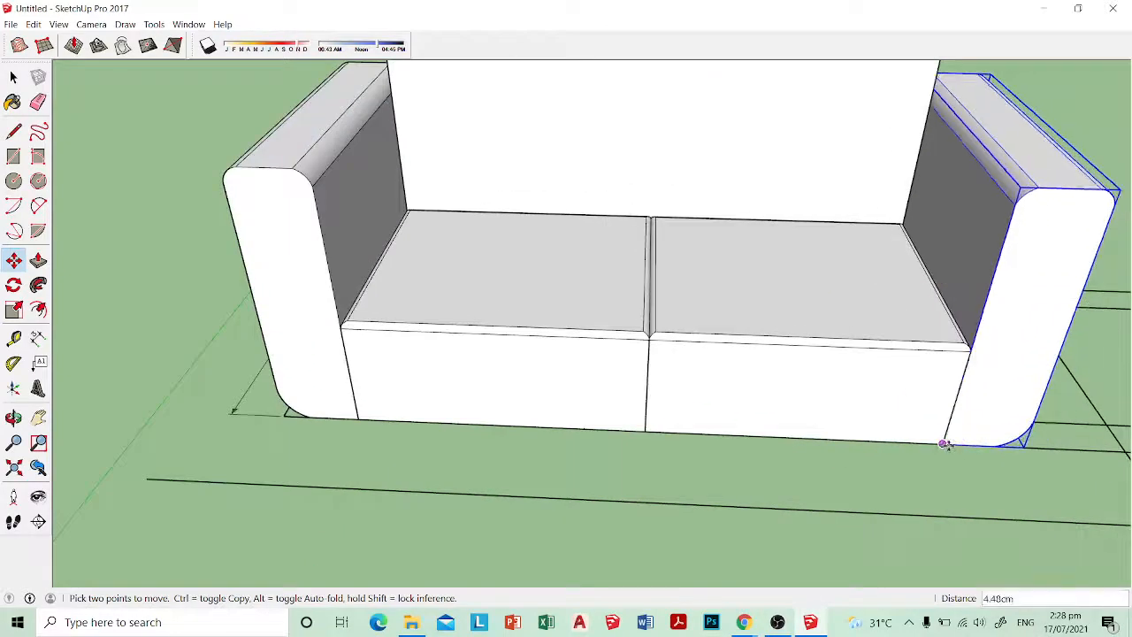
click(940, 443)
scroll(939, 443, down, 3)
key(space)
Step: Review the sofa with both rounded armrests and check the backrest shape in the Harden sofa photo in Chrome
middle_drag(925, 355, 611, 260)
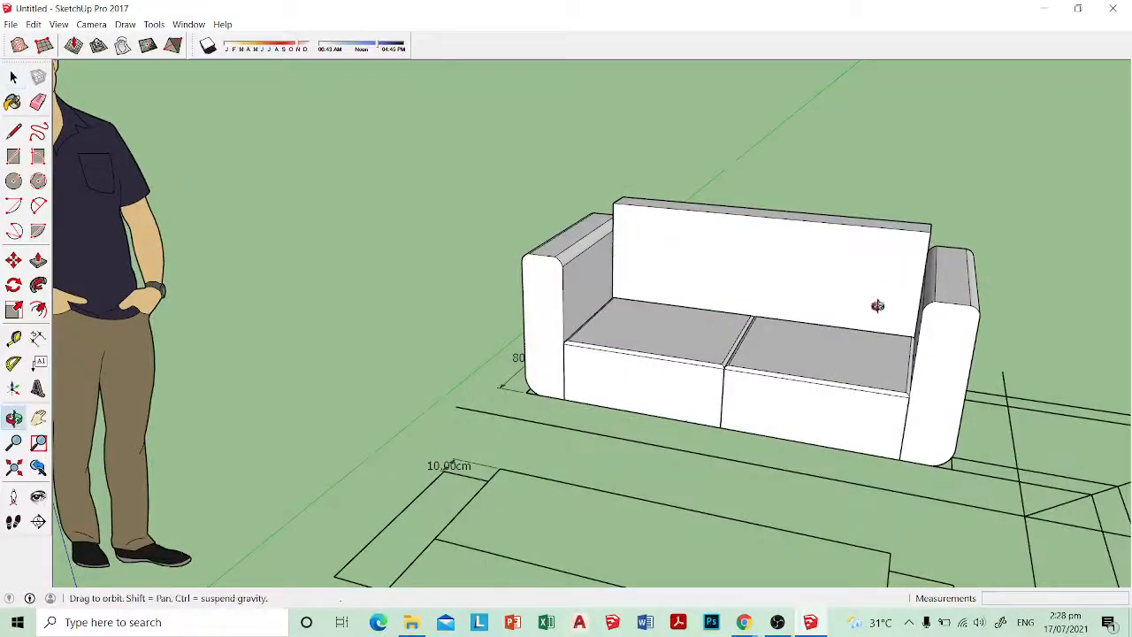
middle_drag(877, 306, 803, 305)
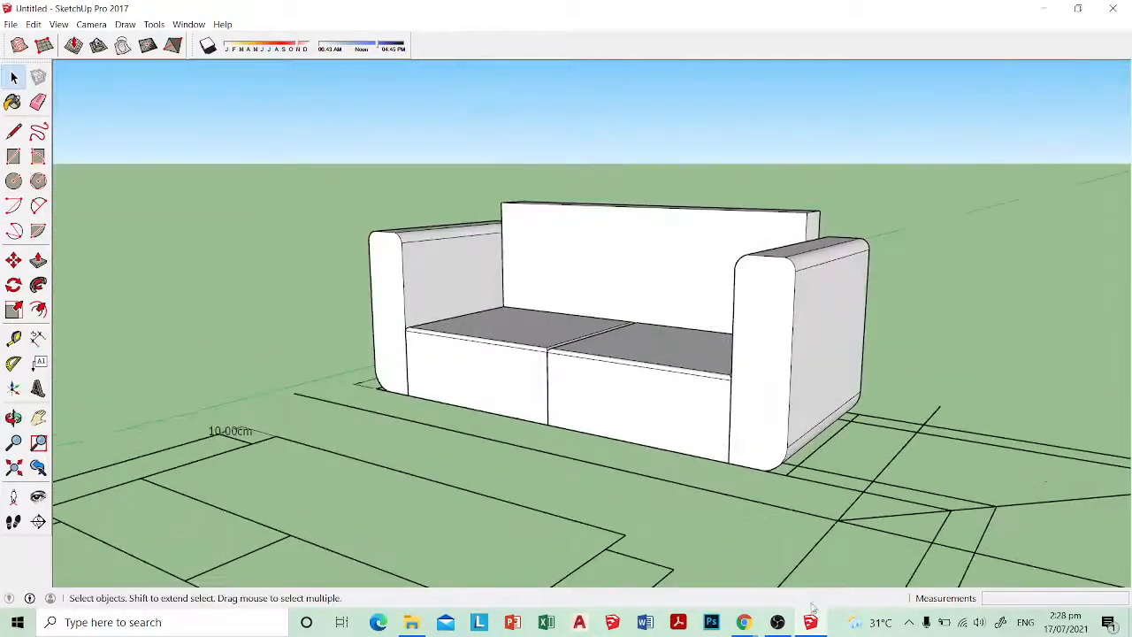
mouse_move(744, 626)
click(659, 544)
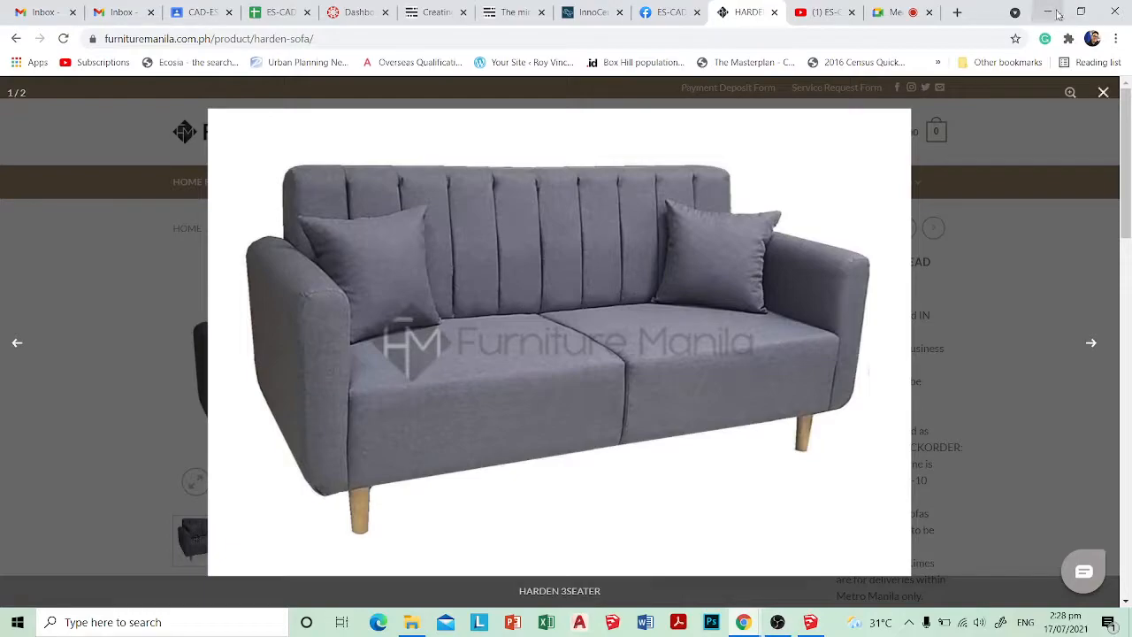
click(1058, 14)
Step: Open the backrest for editing and draw an arc with a bulge of about 1.2 cm across its front face's upper-right corner
scroll(603, 239, up, 8)
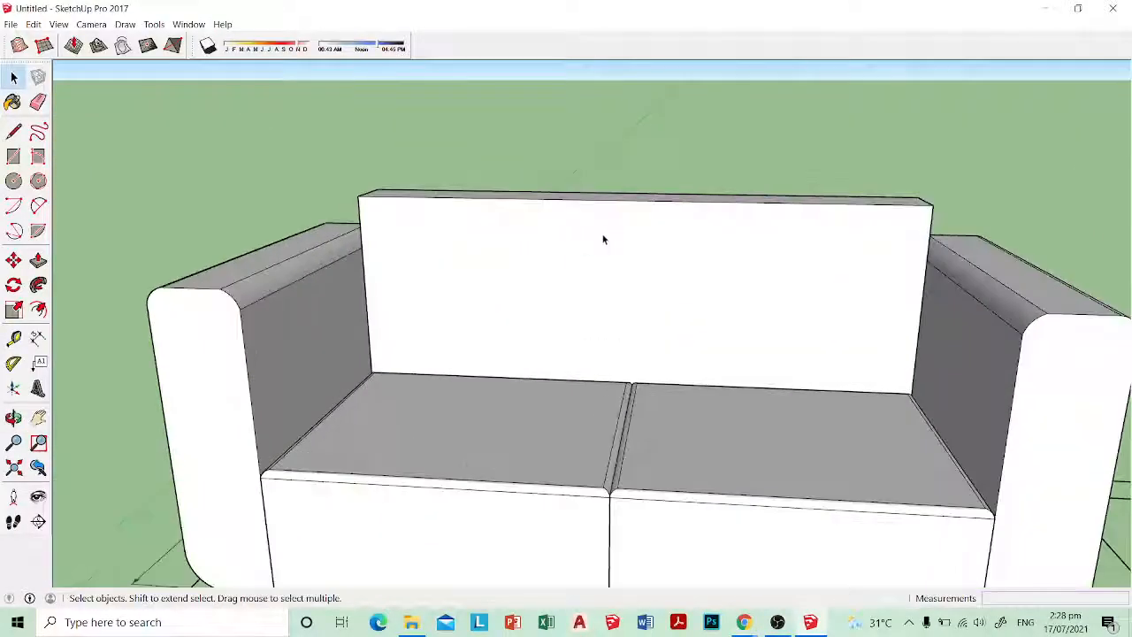
double_click(601, 235)
middle_drag(601, 235, 591, 242)
scroll(1010, 236, up, 3)
scroll(697, 255, up, 1)
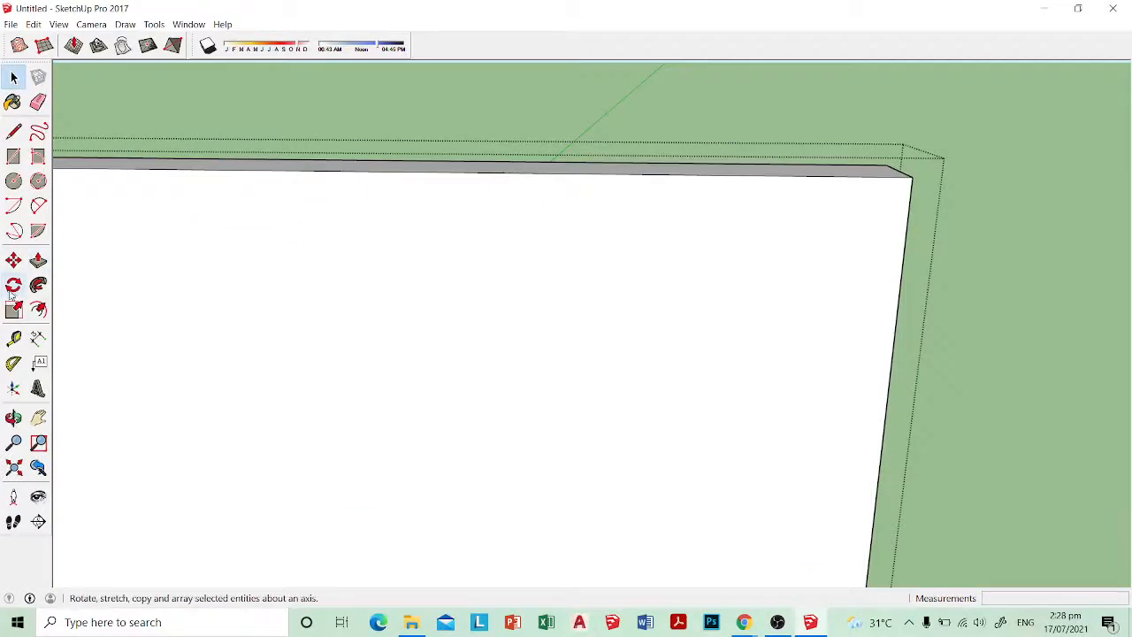
key(a)
middle_drag(498, 257, 735, 251)
click(841, 185)
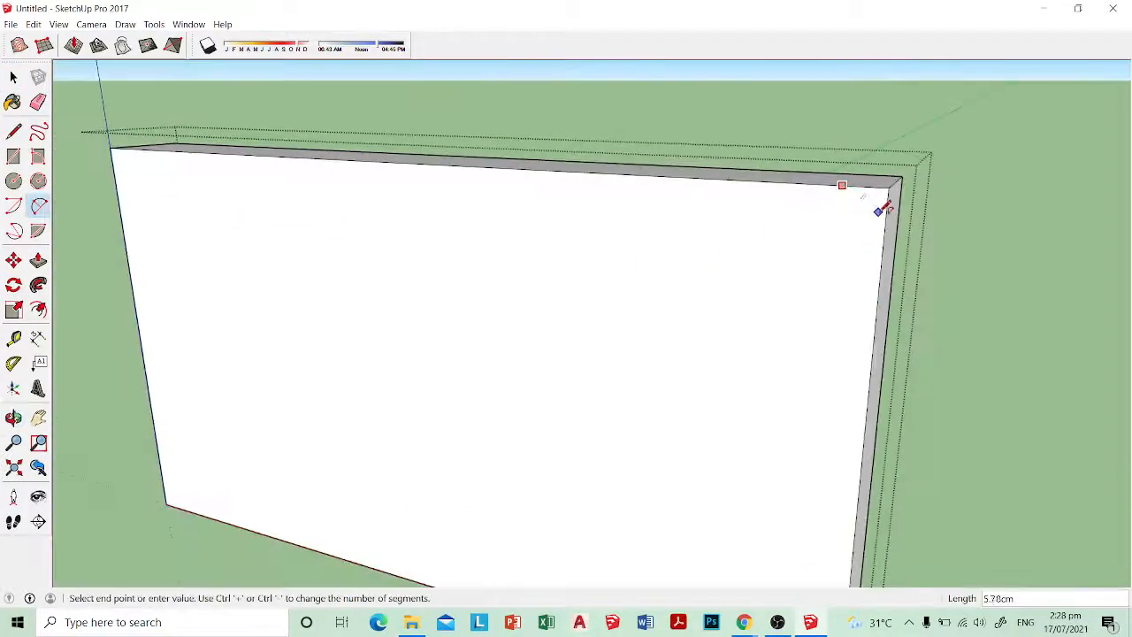
click(889, 217)
scroll(889, 218, up, 2)
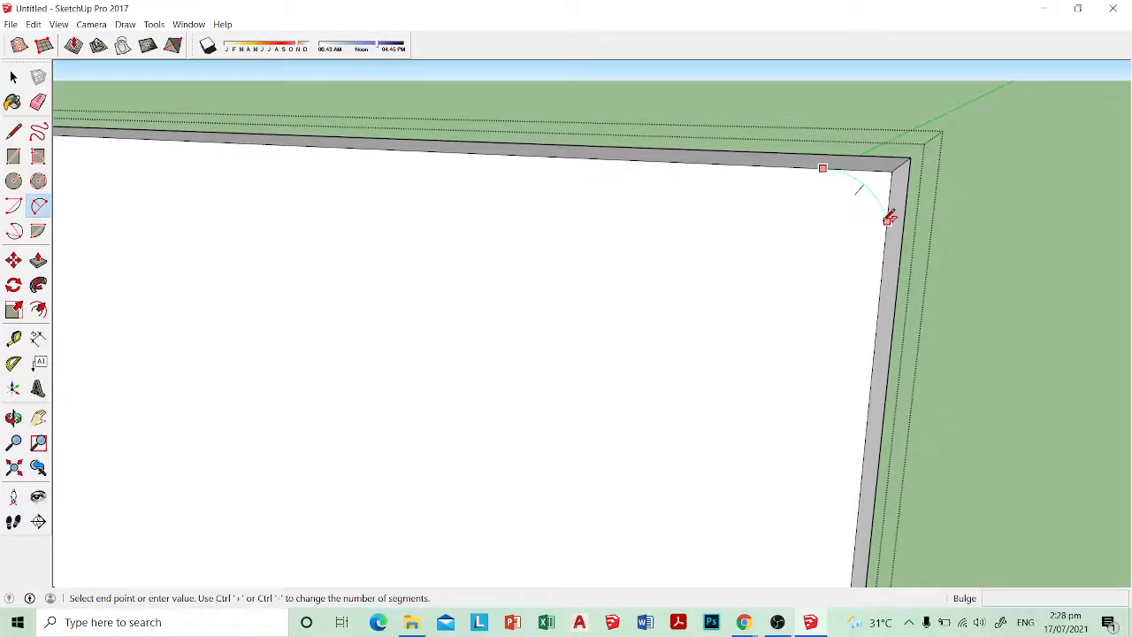
click(888, 220)
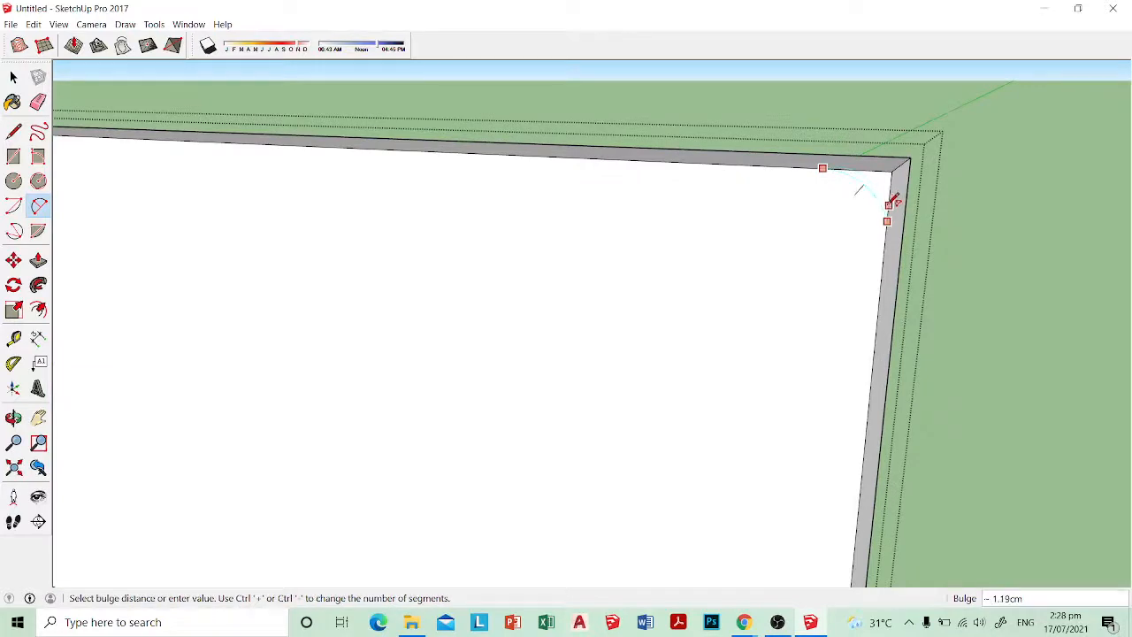
click(892, 204)
Step: Sweep the corner waste around the backrest's top face with Follow Me to round its upper edges, and leave the backrest's editing mode
middle_drag(772, 168, 824, 195)
key(space)
click(825, 195)
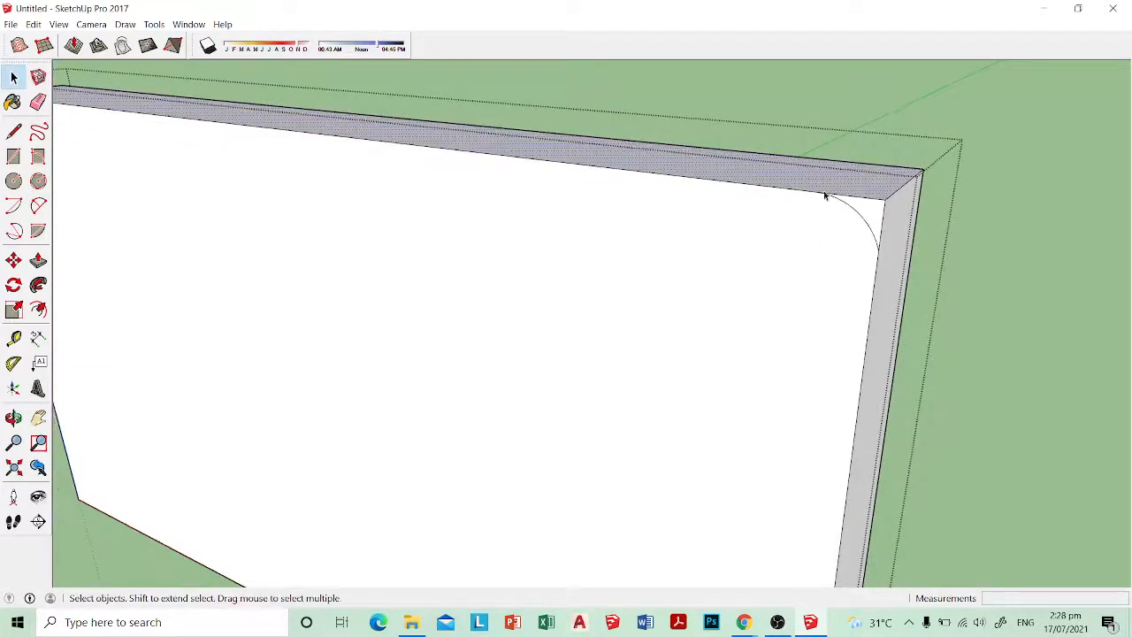
click(38, 286)
click(874, 216)
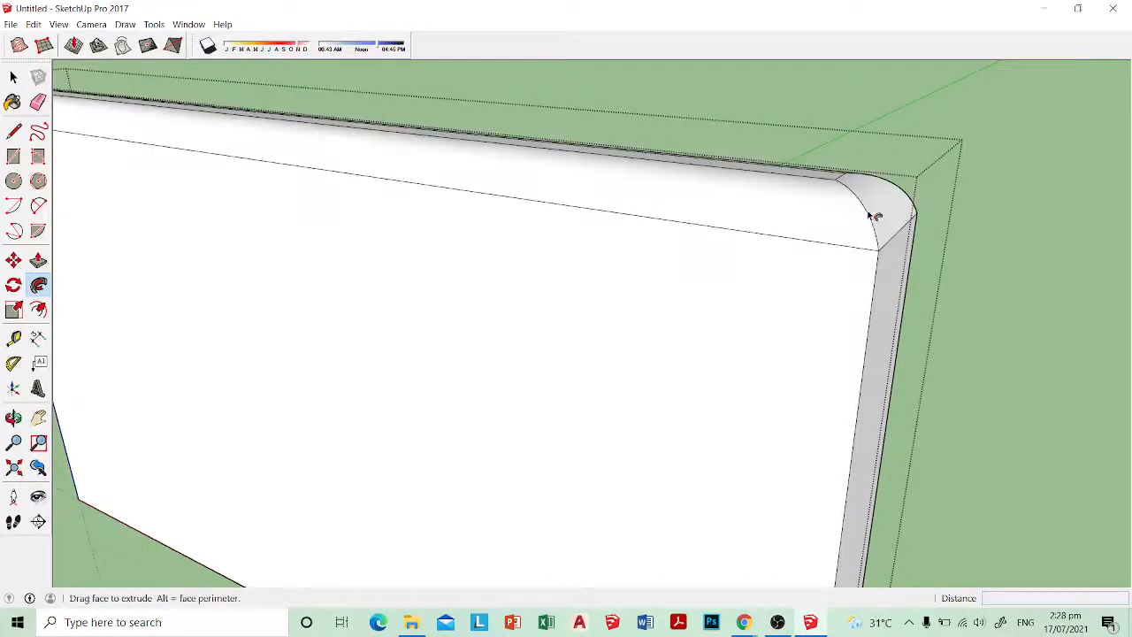
scroll(875, 245, down, 4)
key(space)
middle_drag(837, 151, 566, 257)
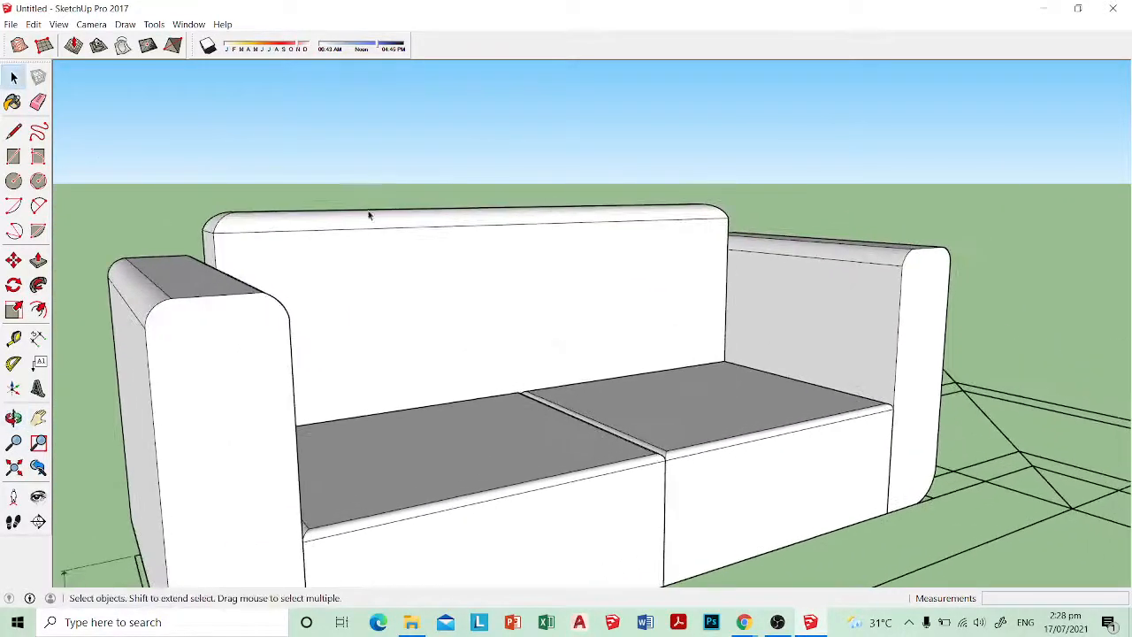
Step: Turn off the Edges display in the edge style and inspect the whole sofa from several angles
click(58, 24)
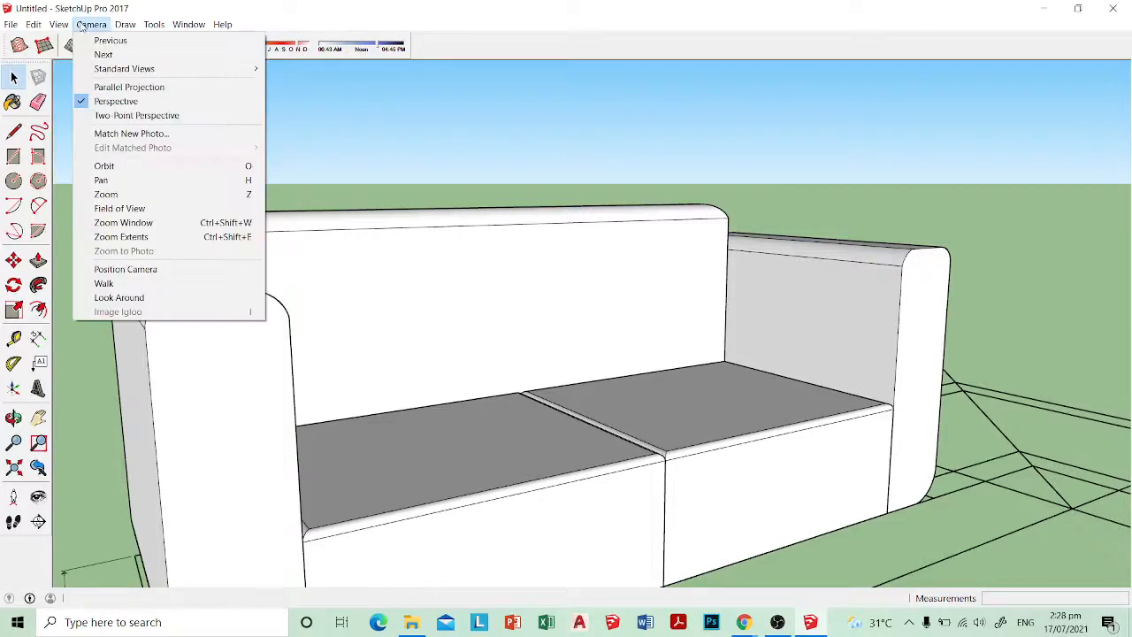
mouse_move(160, 181)
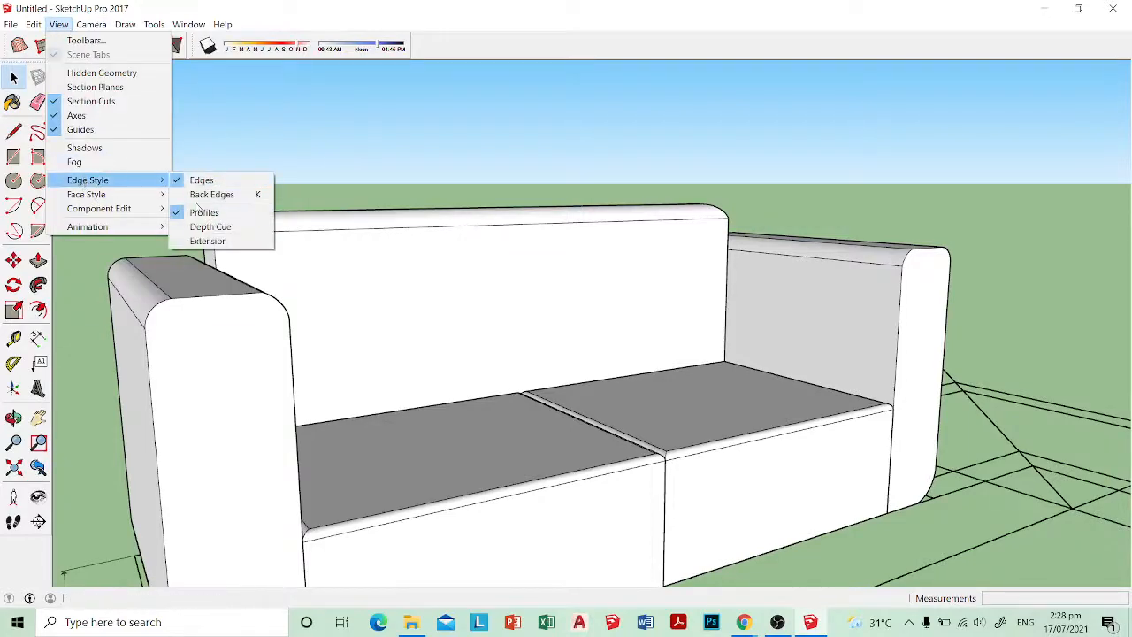
click(203, 182)
middle_drag(498, 279, 737, 307)
scroll(739, 309, down, 3)
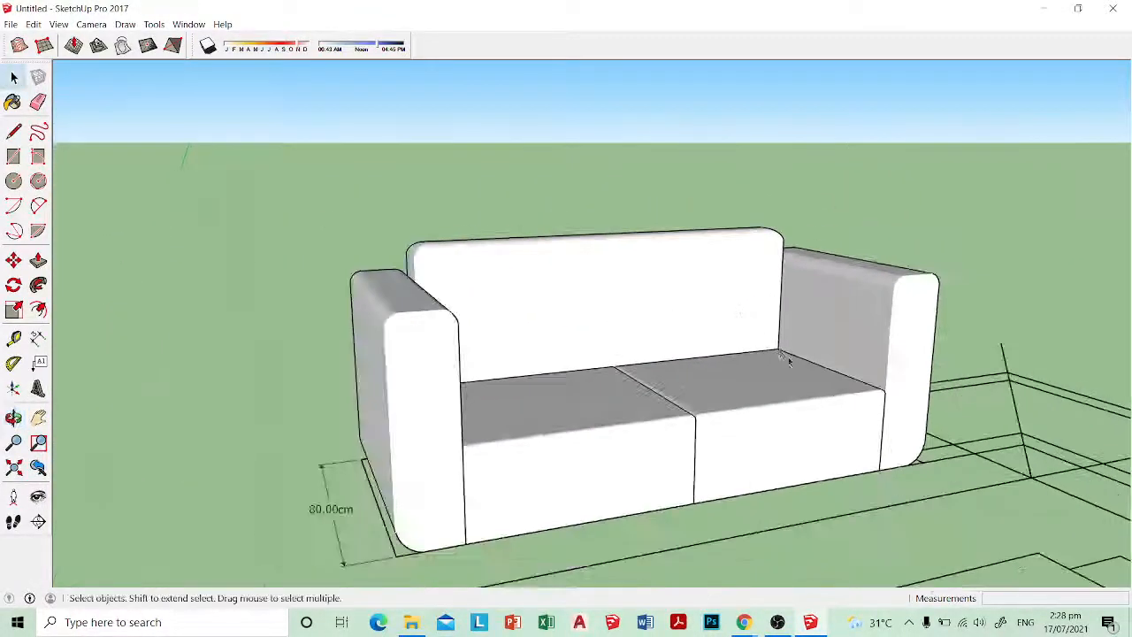
middle_drag(788, 357, 513, 369)
scroll(617, 349, down, 5)
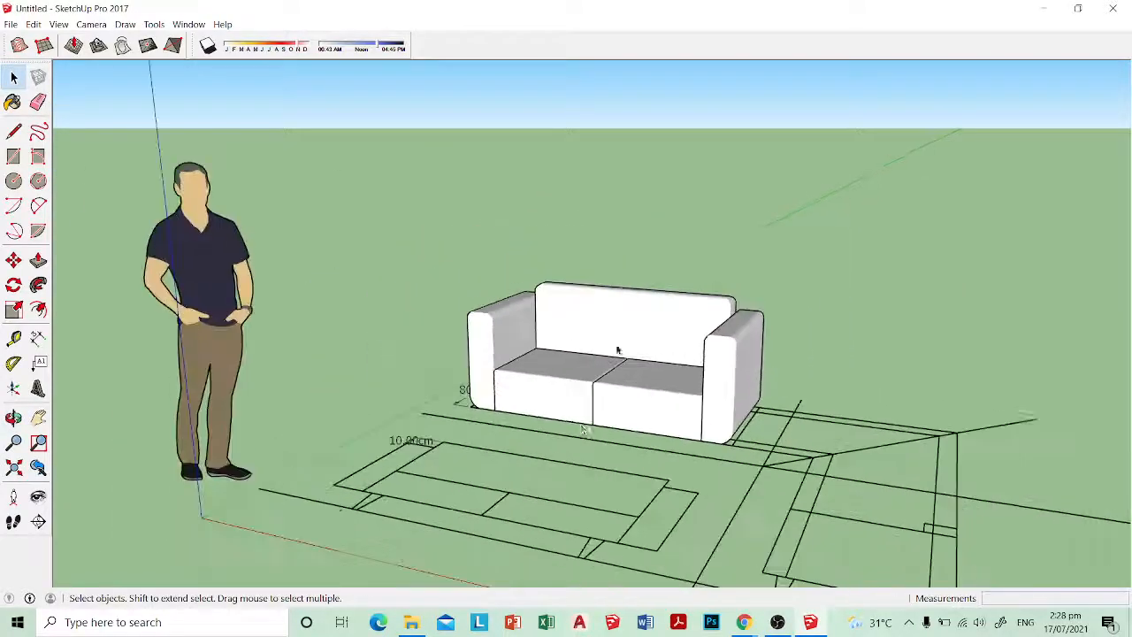
middle_drag(617, 349, 715, 433)
scroll(599, 354, up, 5)
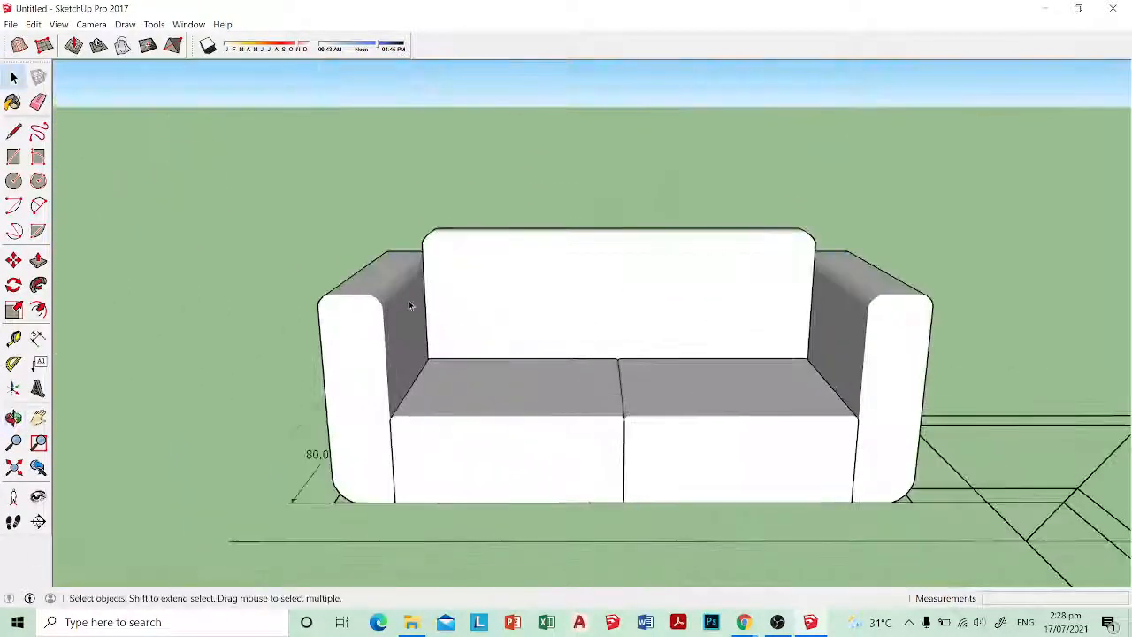